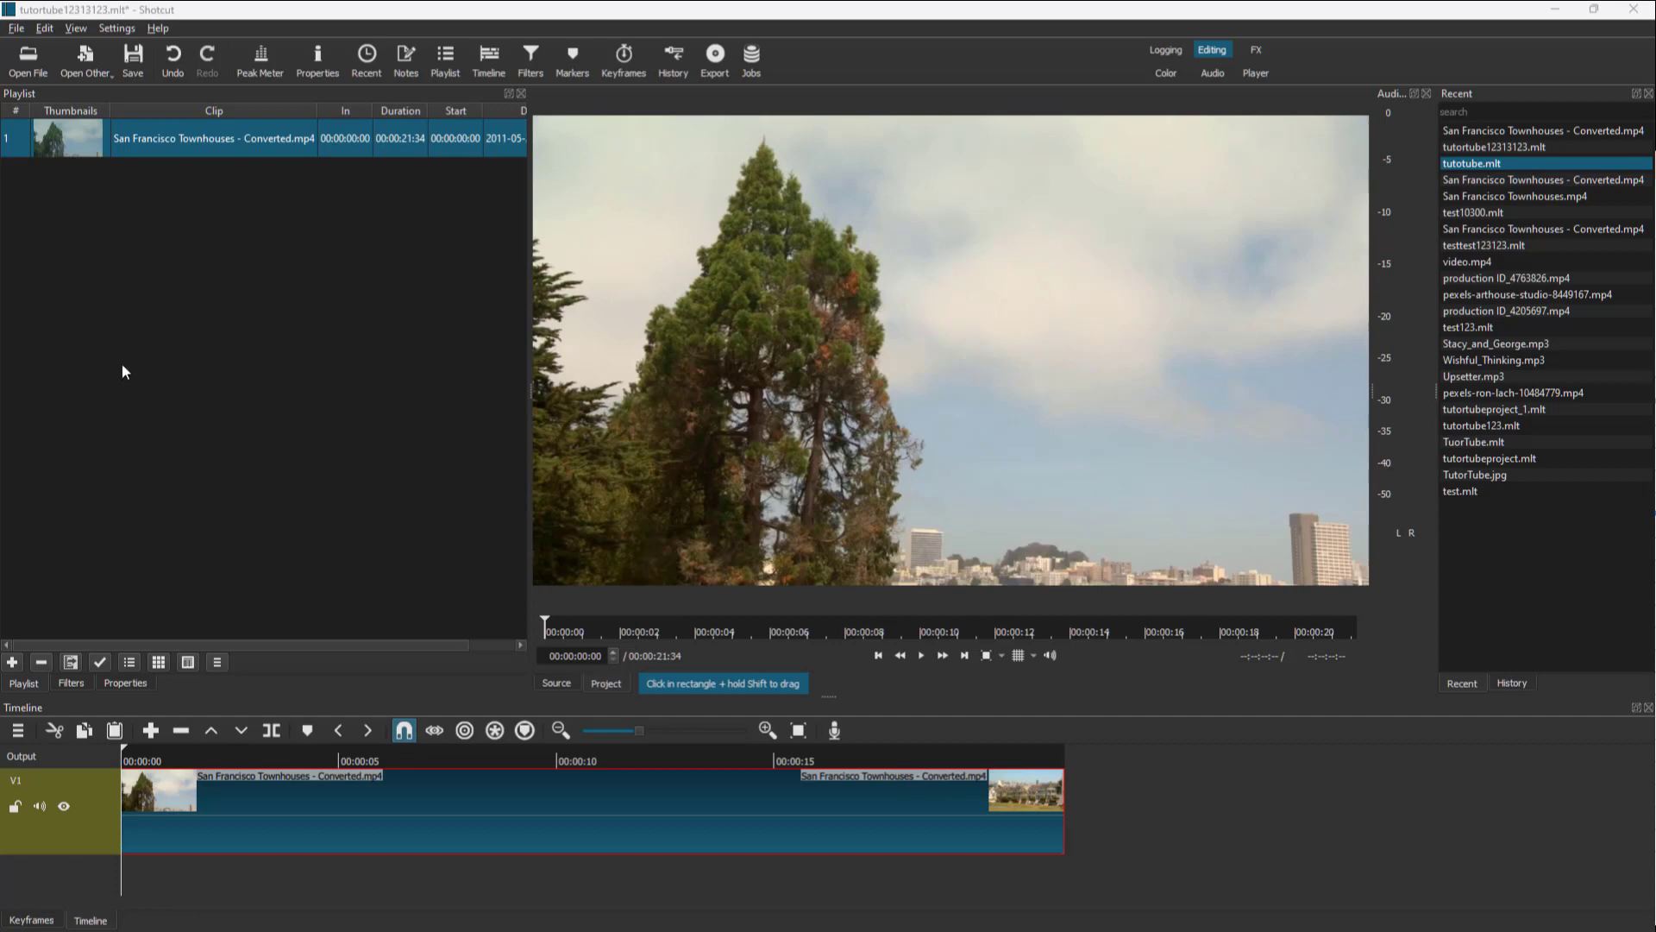
# Deselect the playlist clip and show the Filters panel for San Francisco Townhouses - Converted.mp4.
pyautogui.click(447, 423)
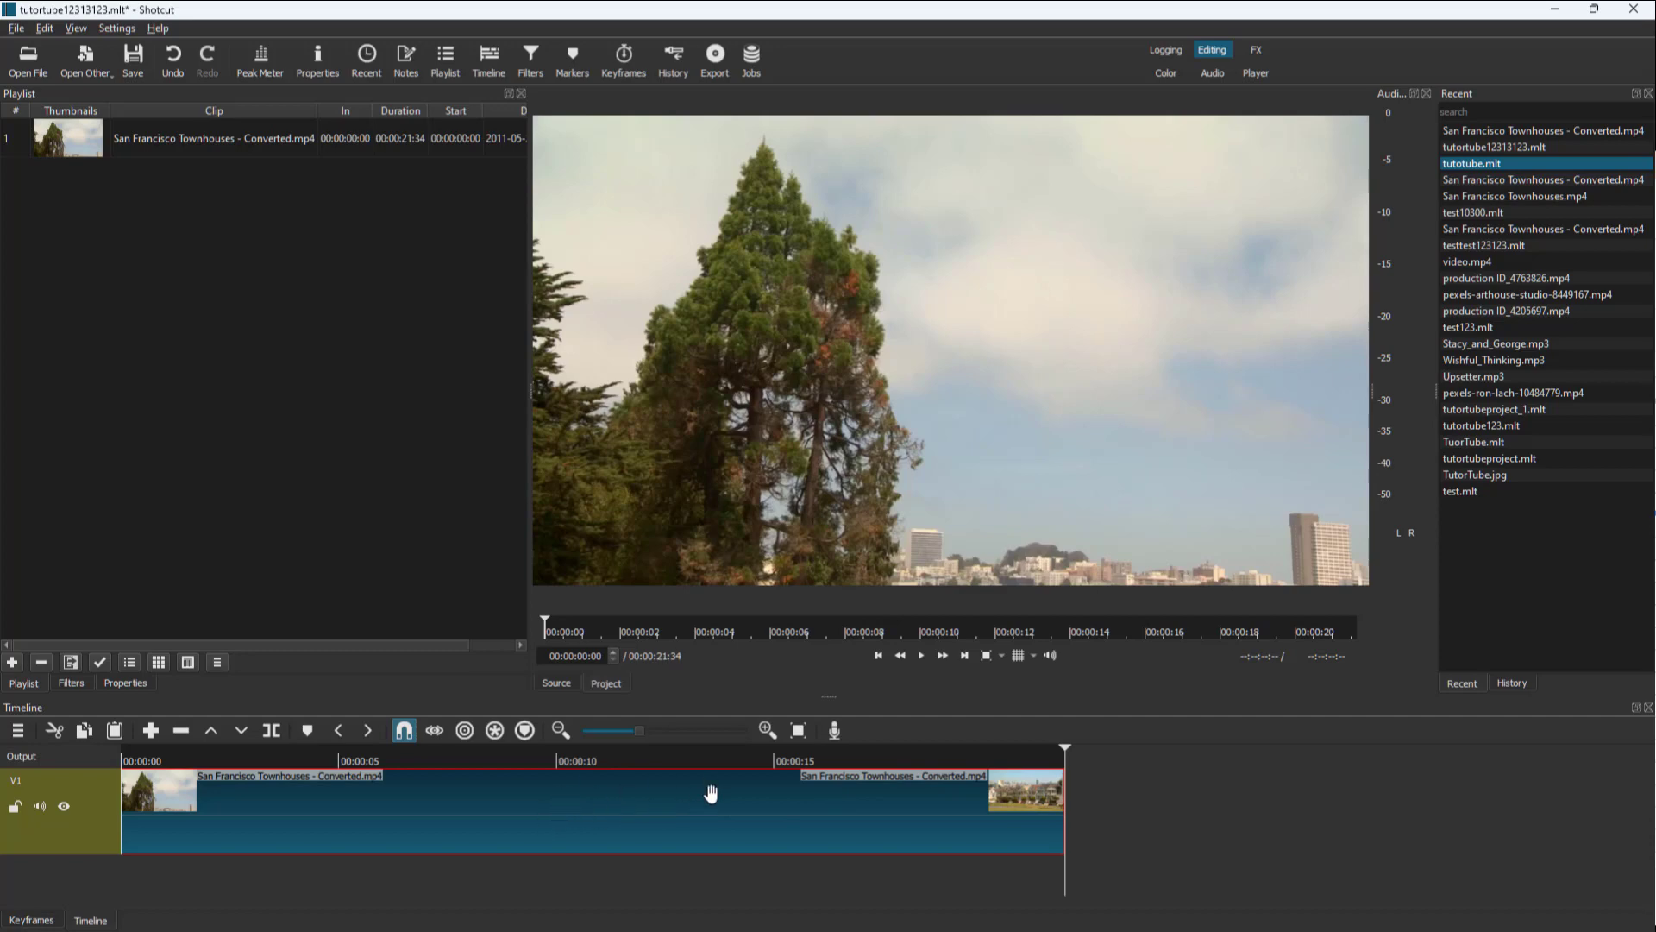
pyautogui.click(67, 682)
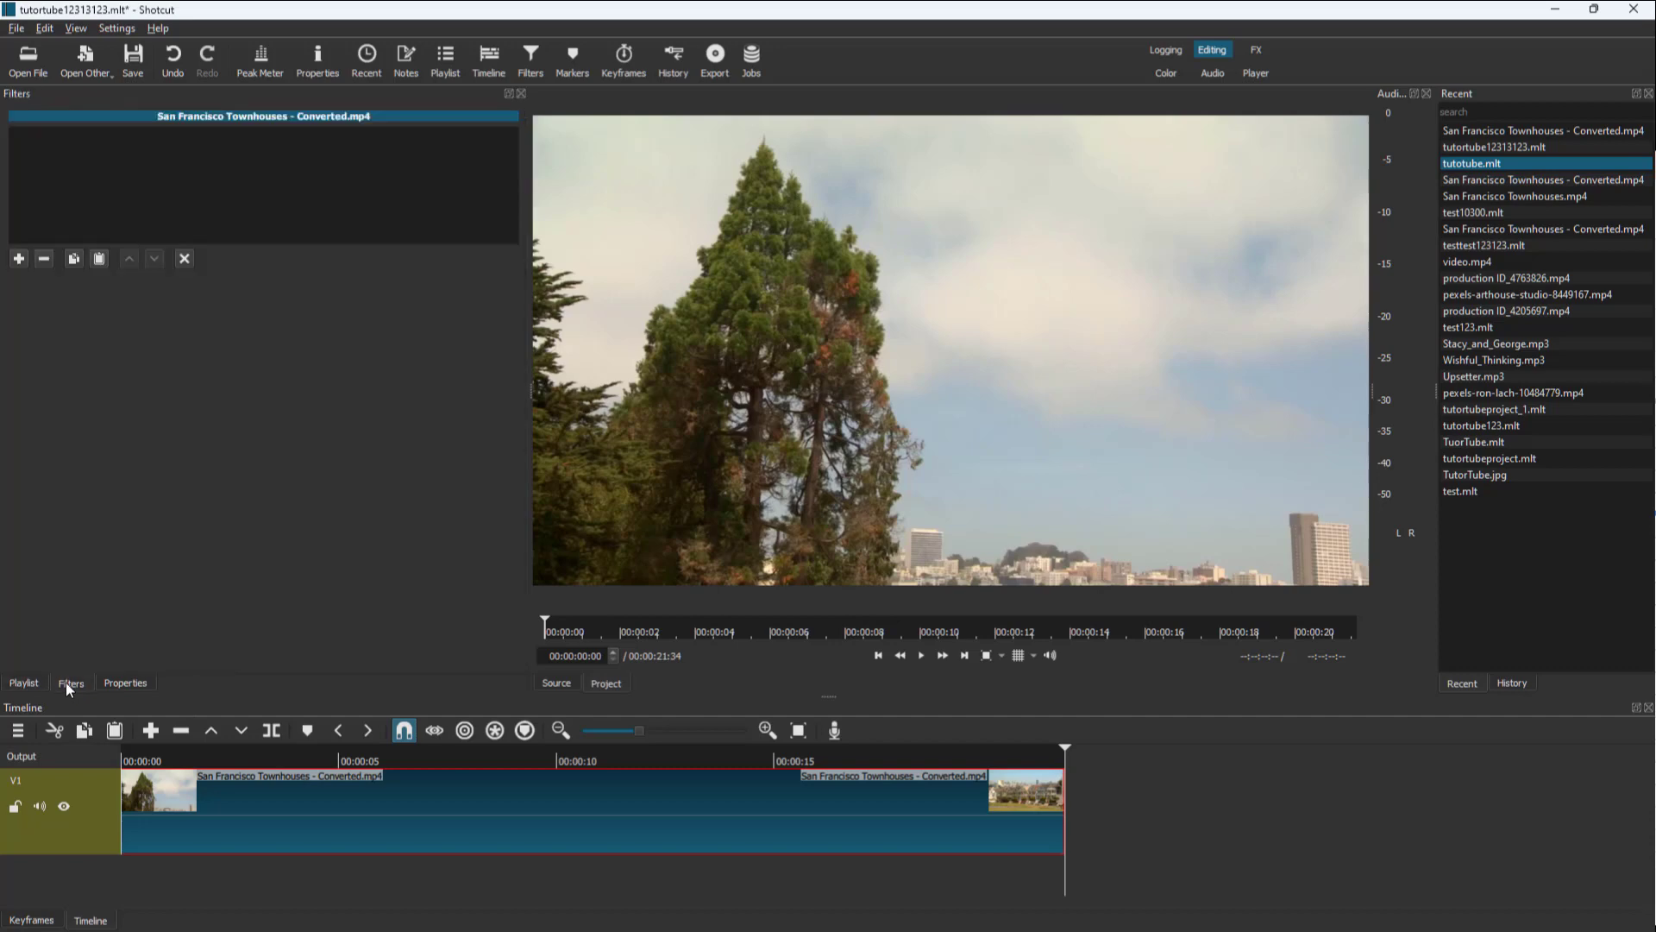
# From View > Filters, search the filter list for 'text' and add Text: Simple.
pyautogui.click(70, 29)
pyautogui.click(155, 292)
pyautogui.click(18, 258)
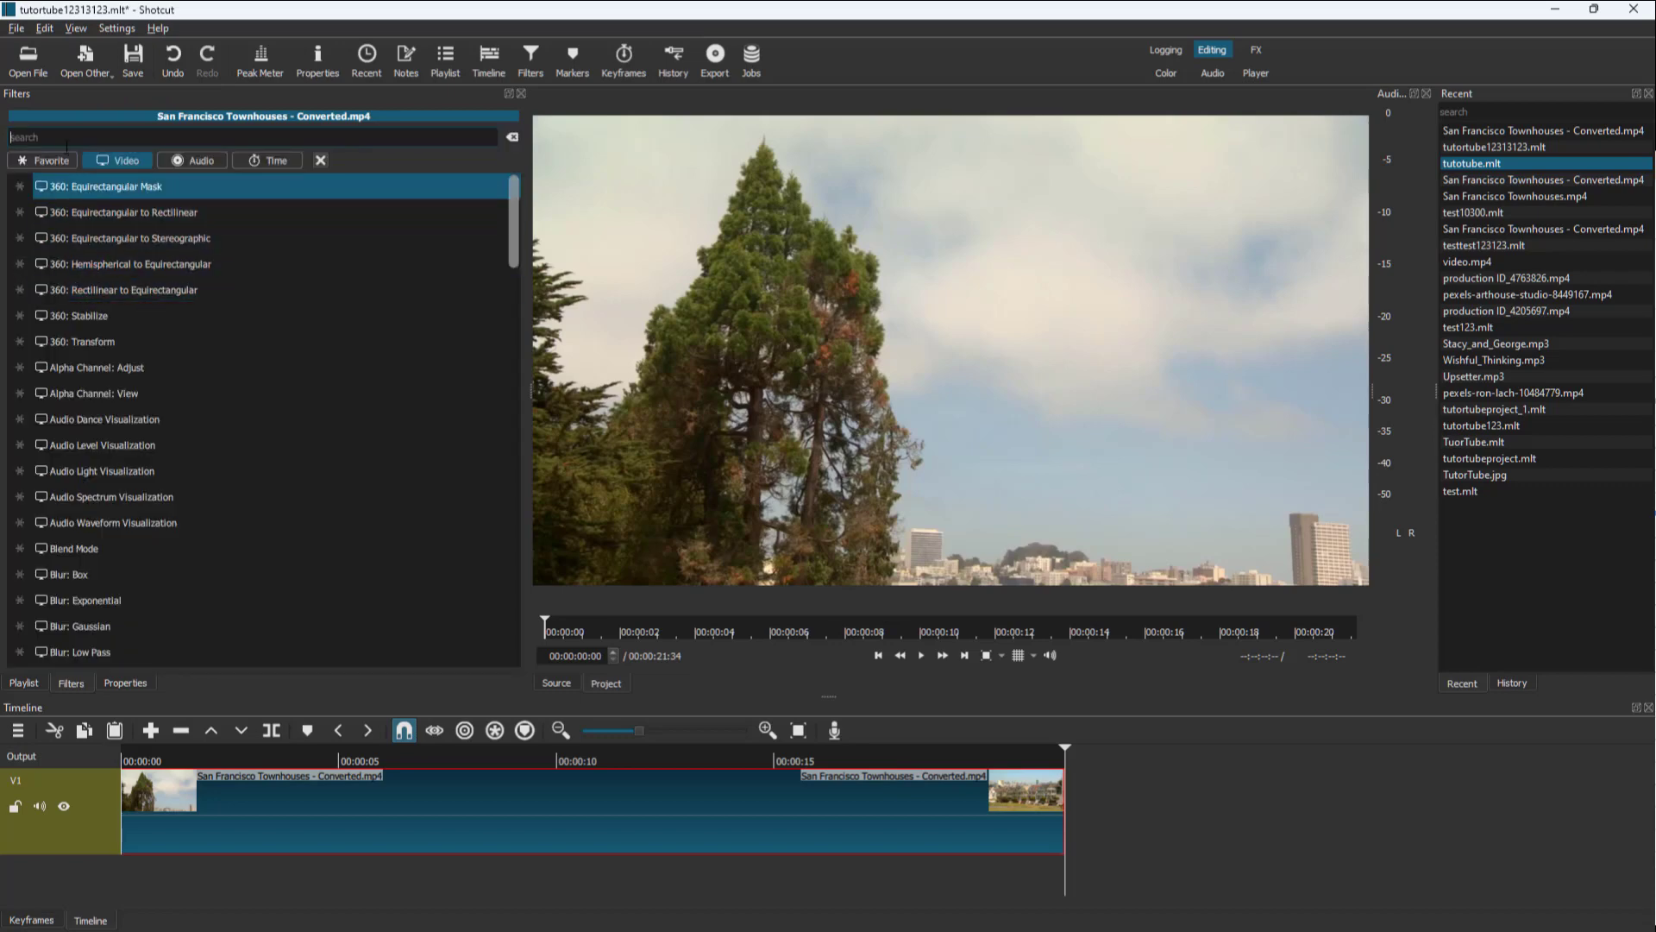
pyautogui.write('test')
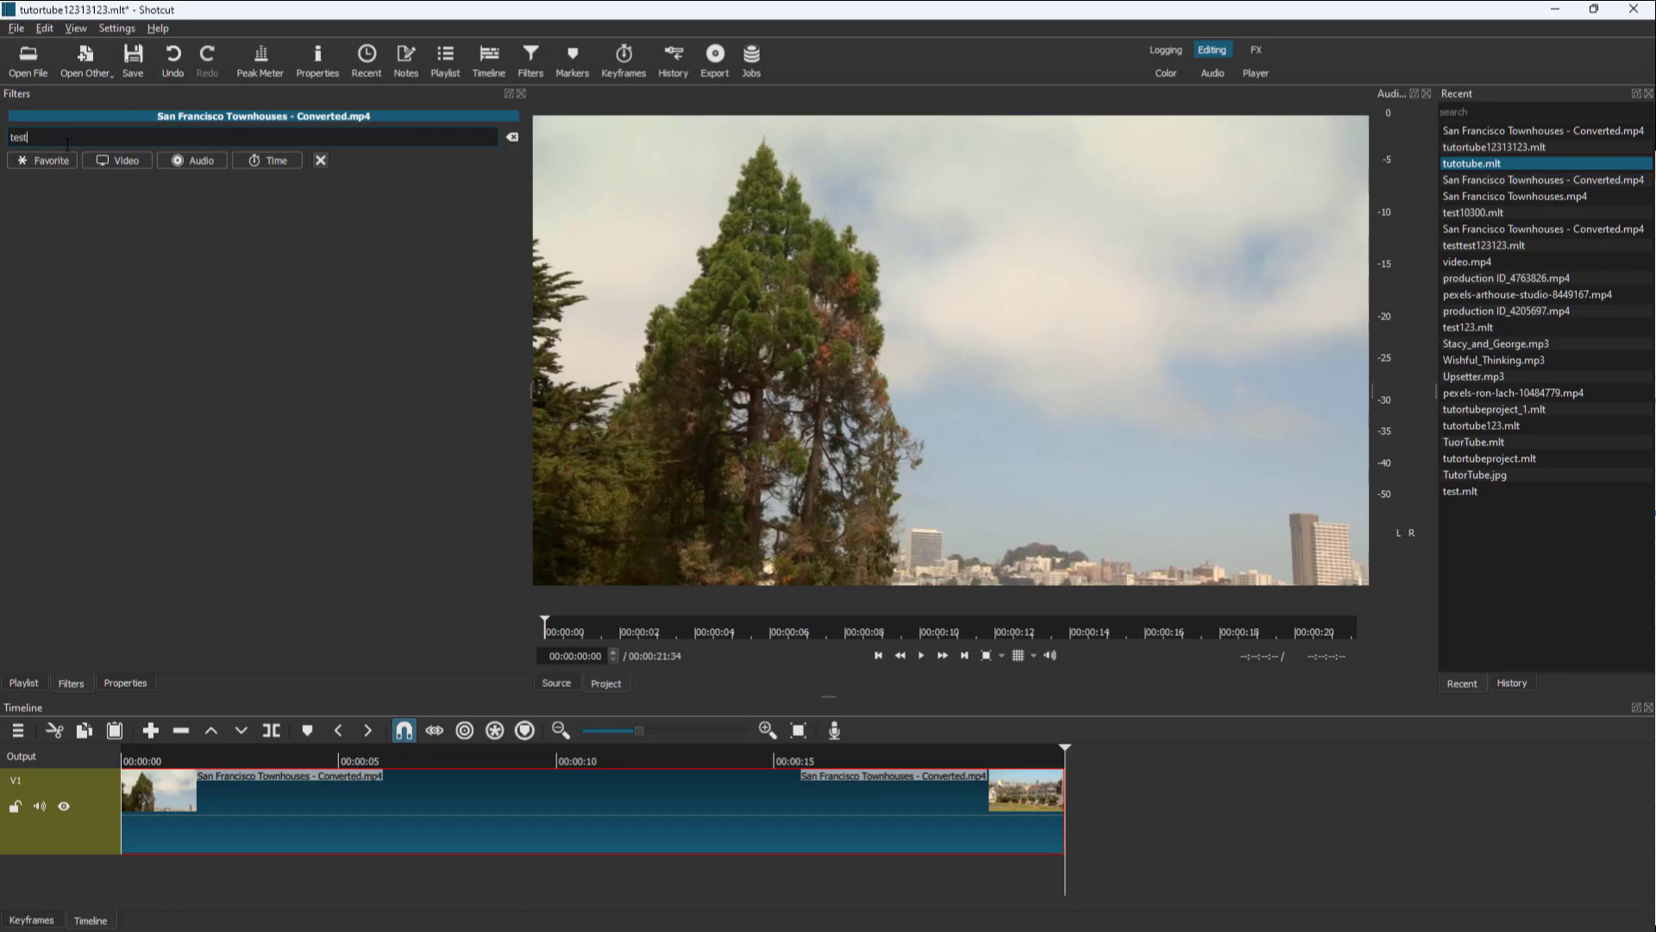
pyautogui.press('BackSpace')
pyautogui.press('BackSpace')
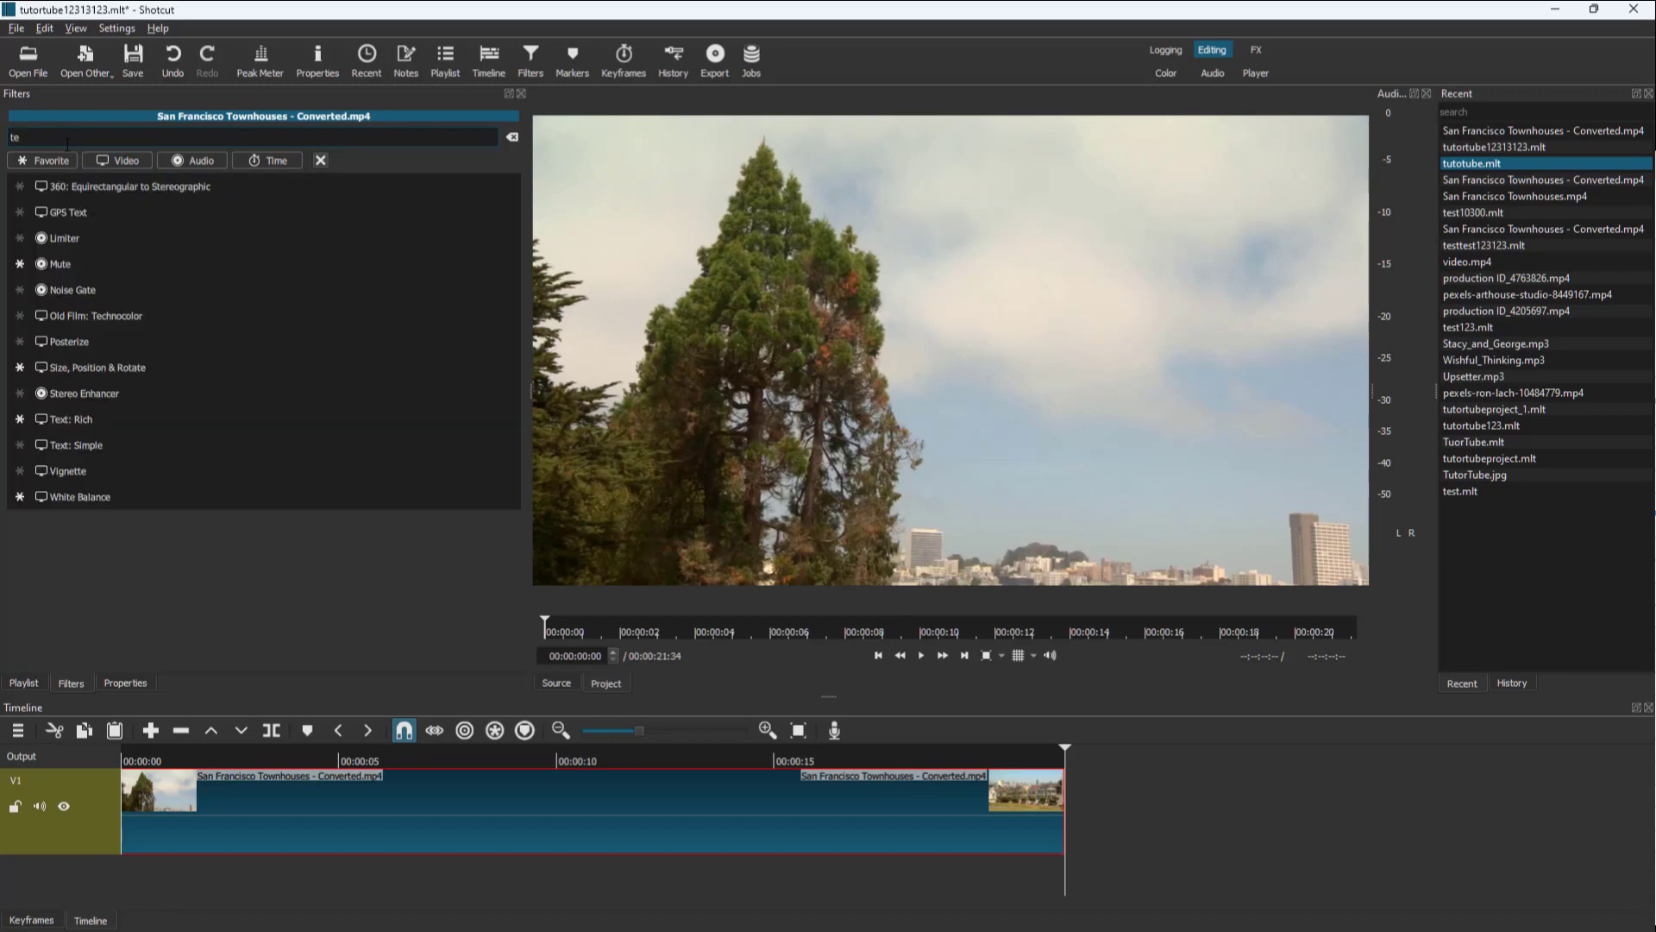
pyautogui.write('xt')
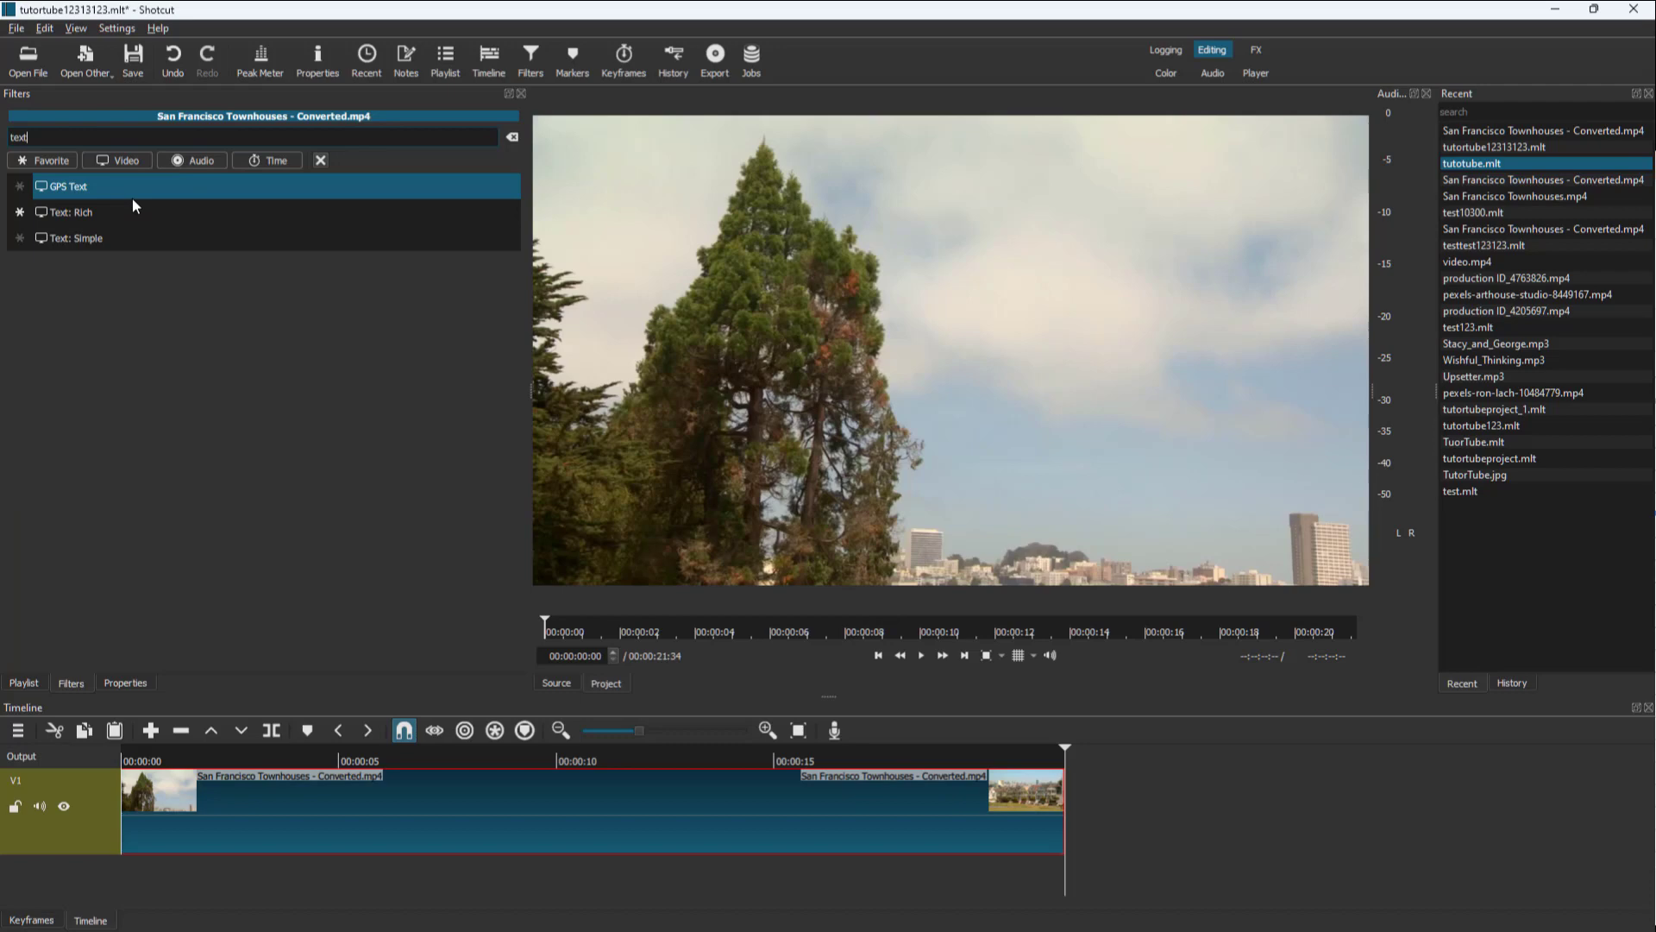
pyautogui.click(106, 240)
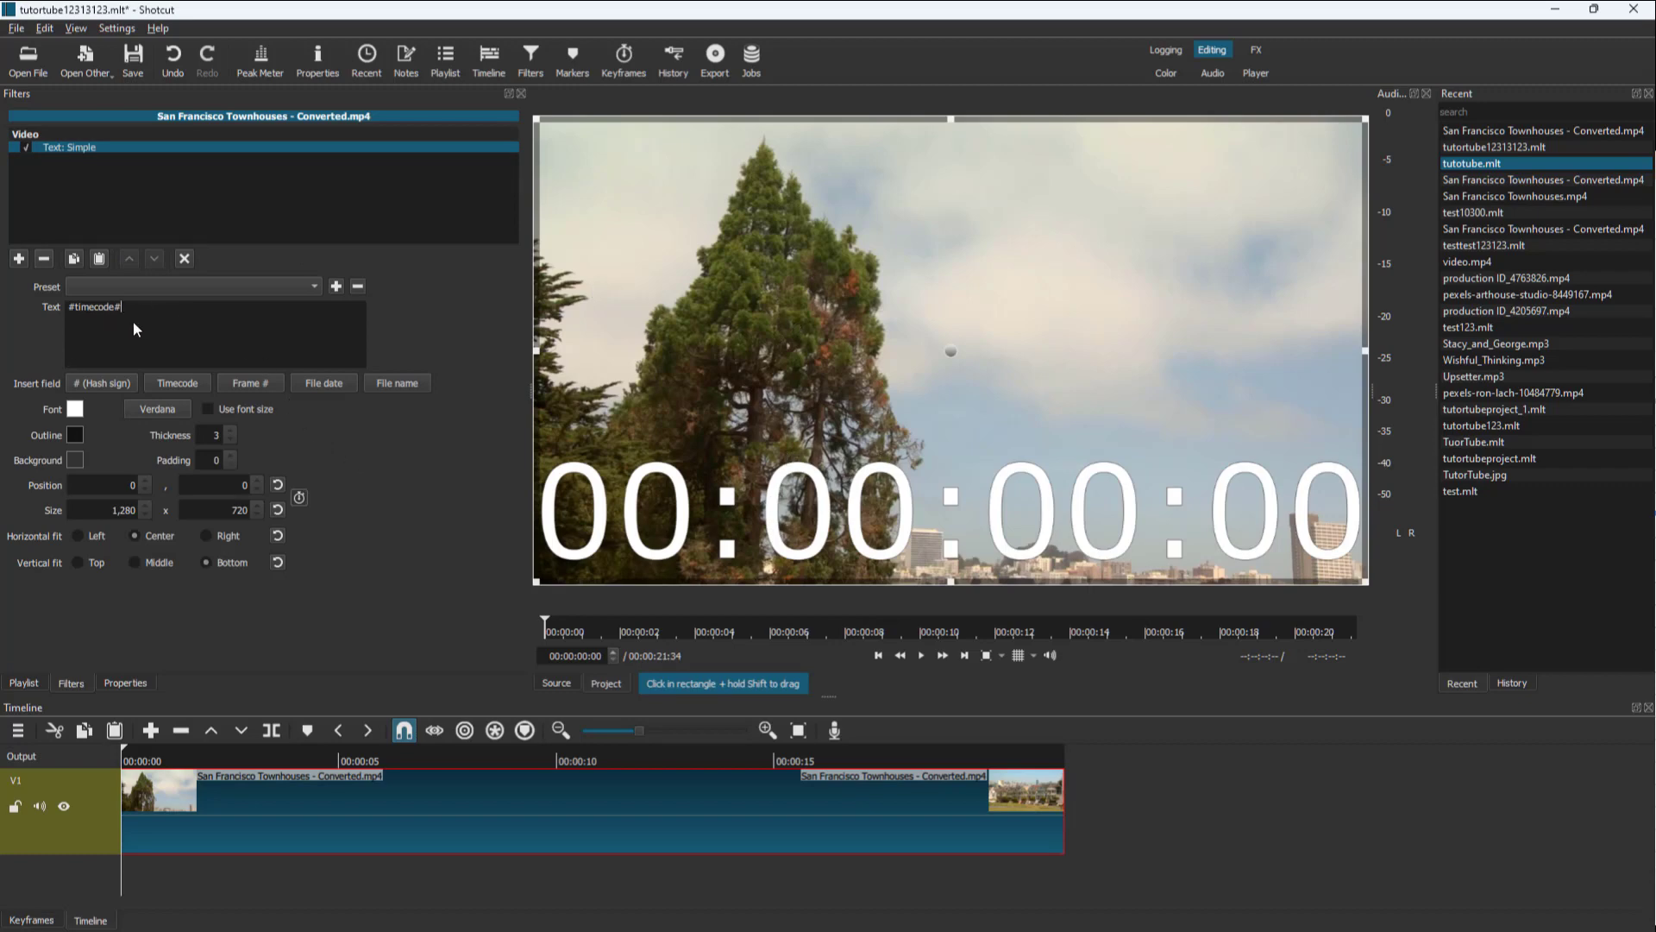
pyautogui.click(164, 288)
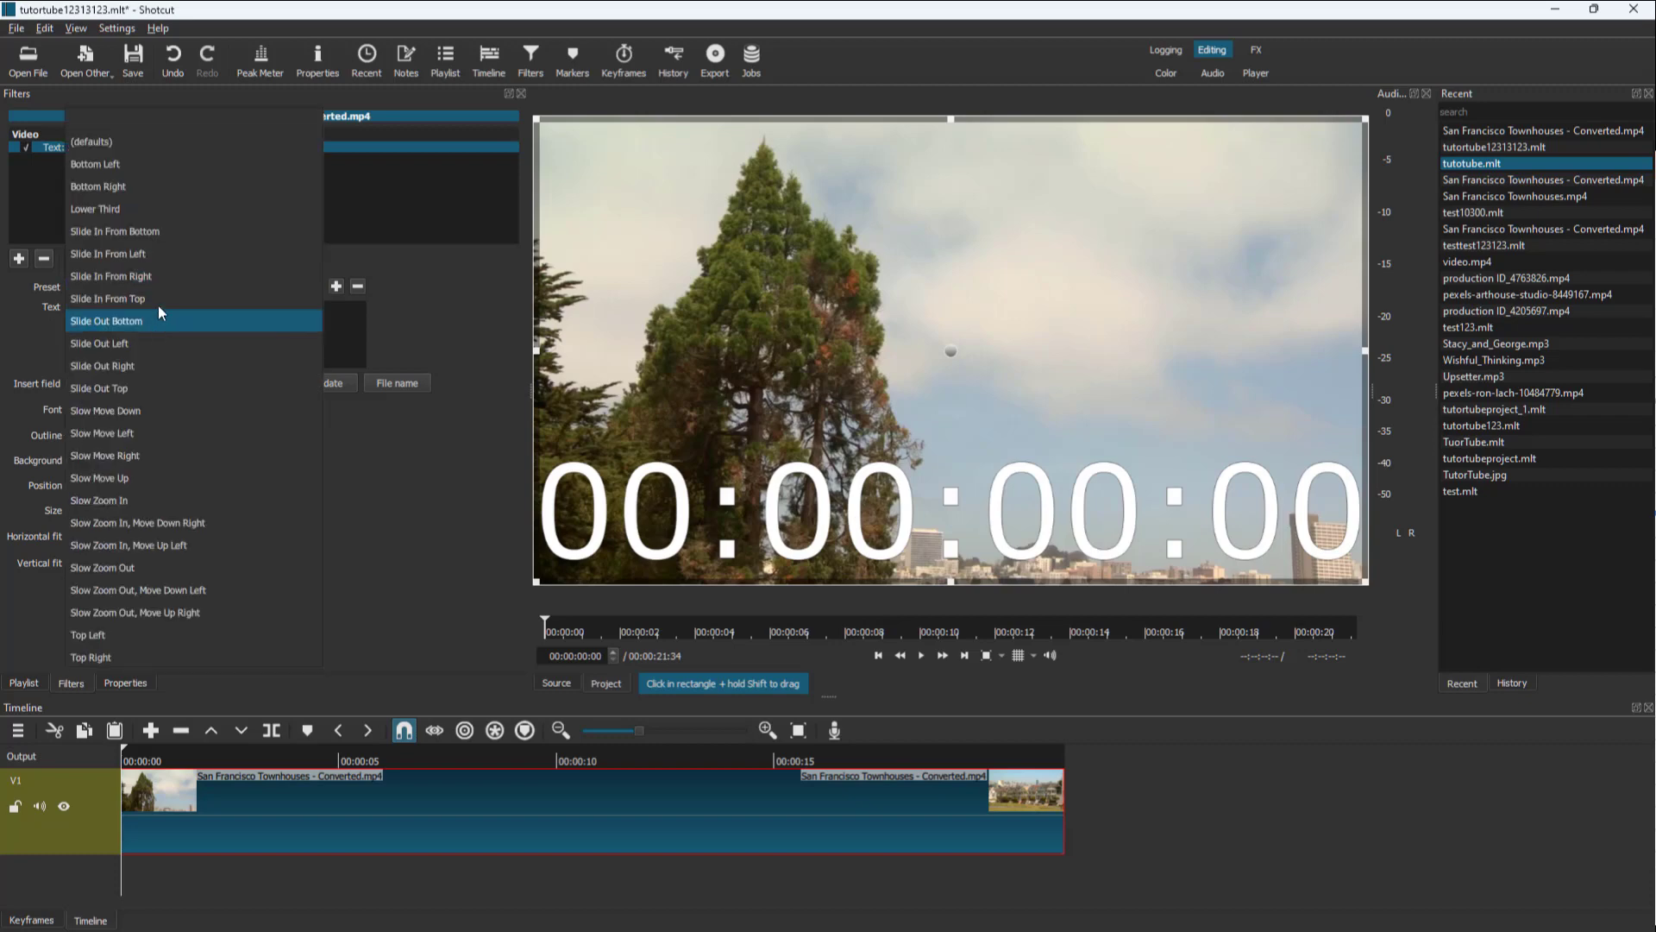
pyautogui.click(239, 328)
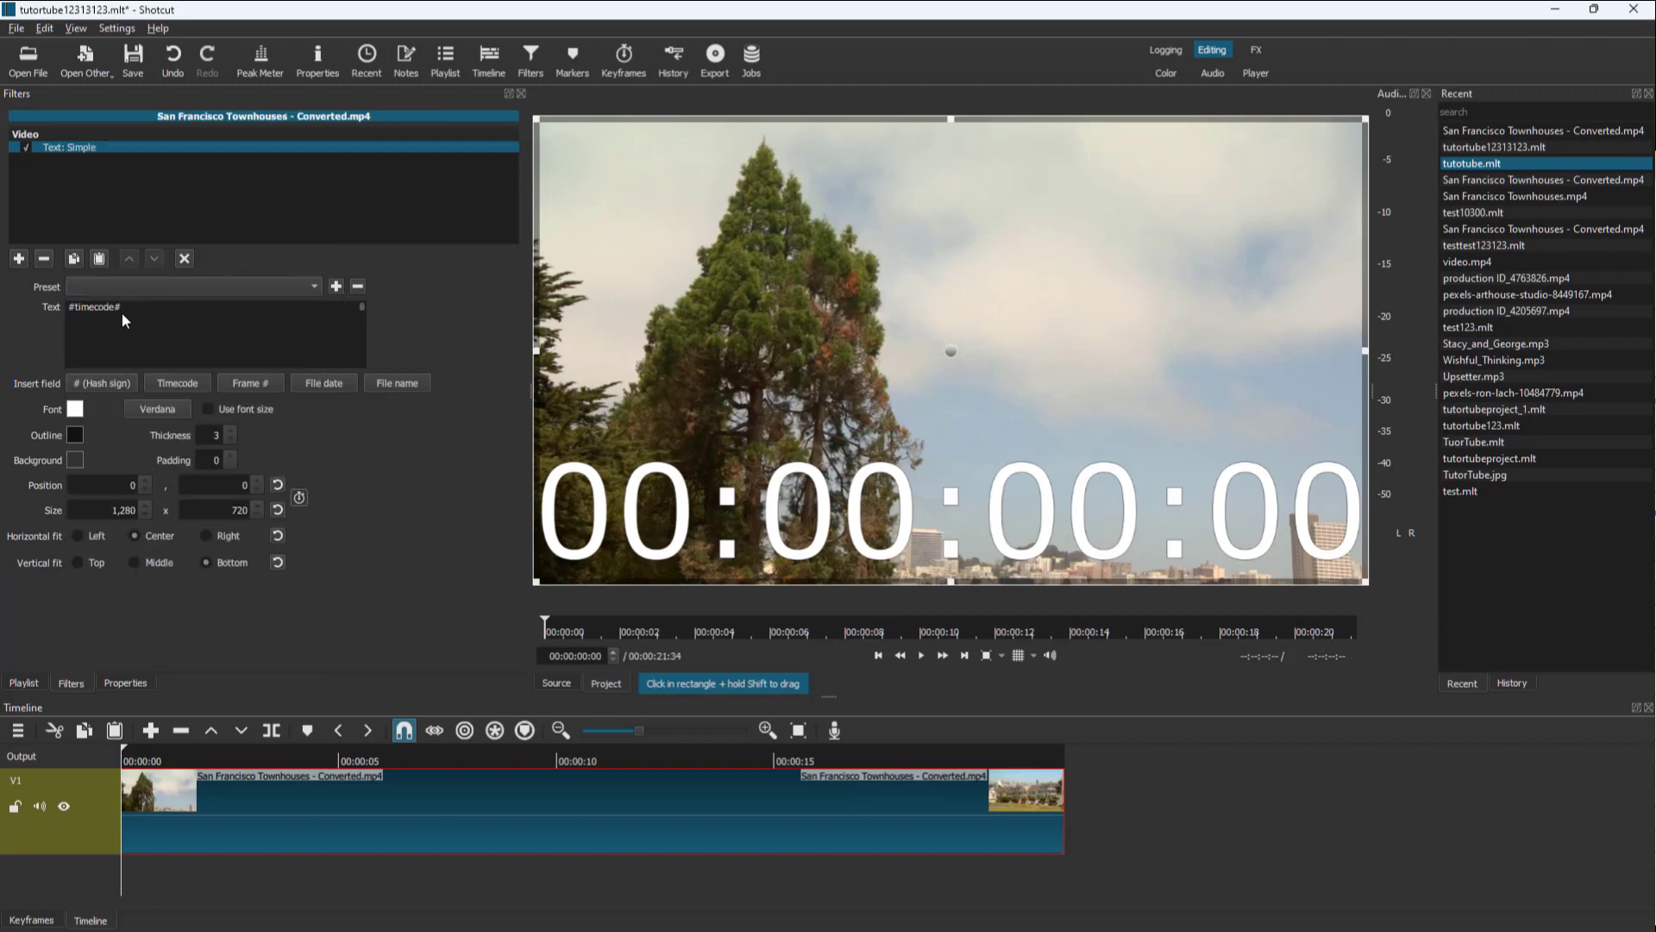
pyautogui.hotkey('ctrl', 'a')
pyautogui.click(104, 286)
pyautogui.click(138, 275)
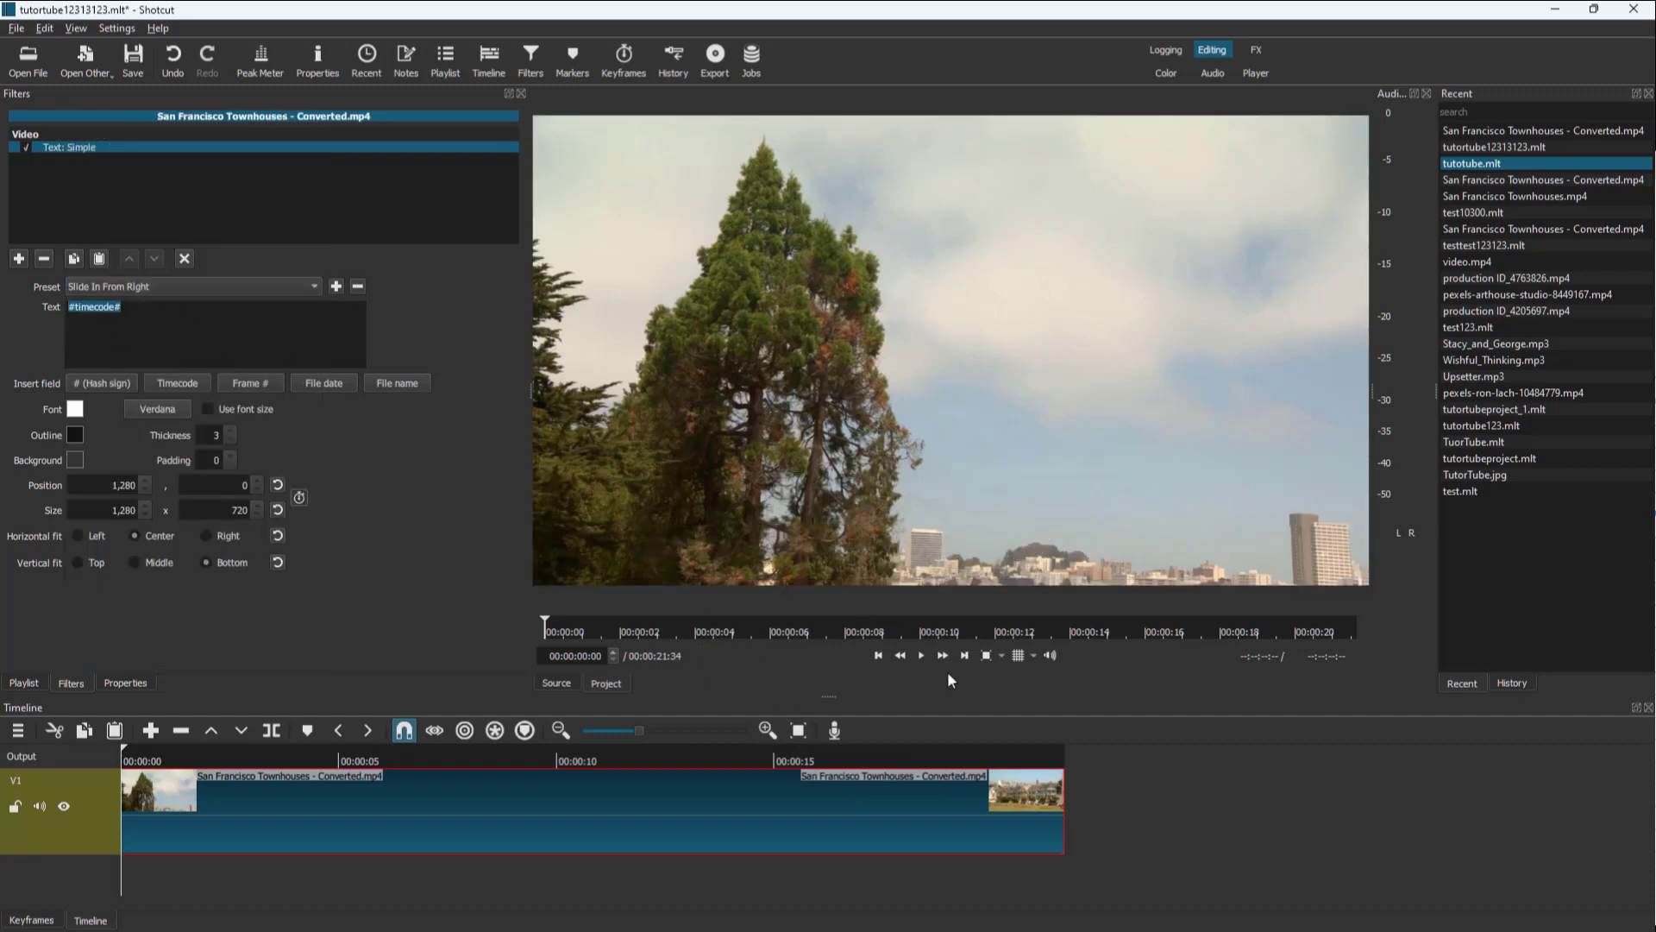
pyautogui.click(922, 655)
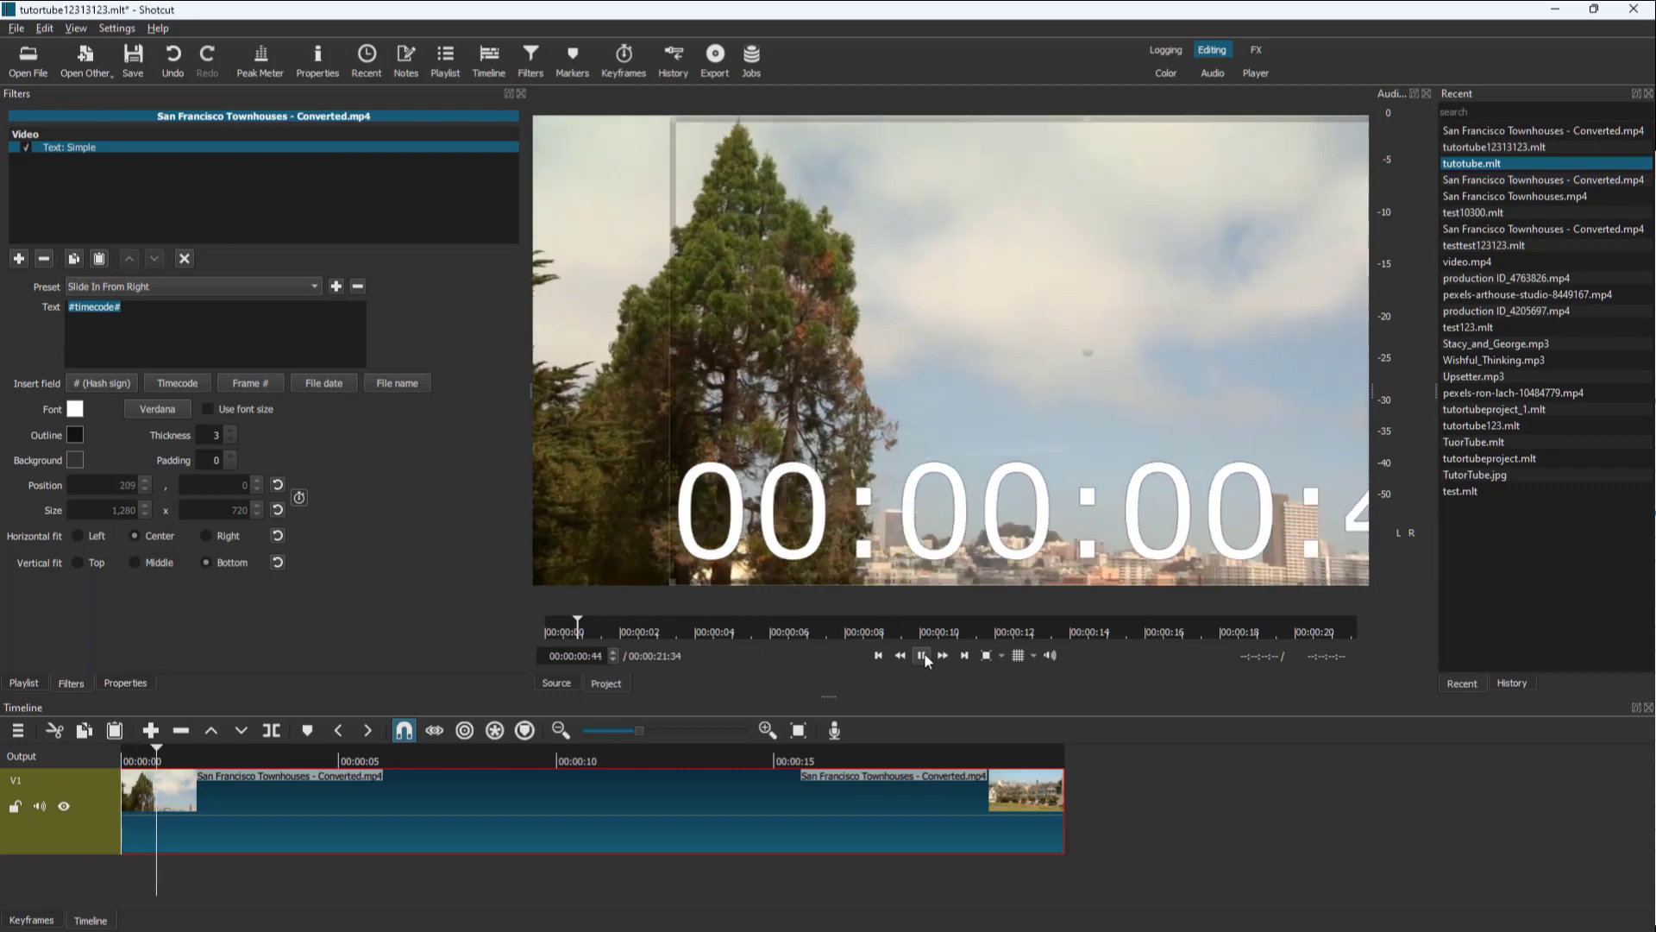
pyautogui.click(922, 654)
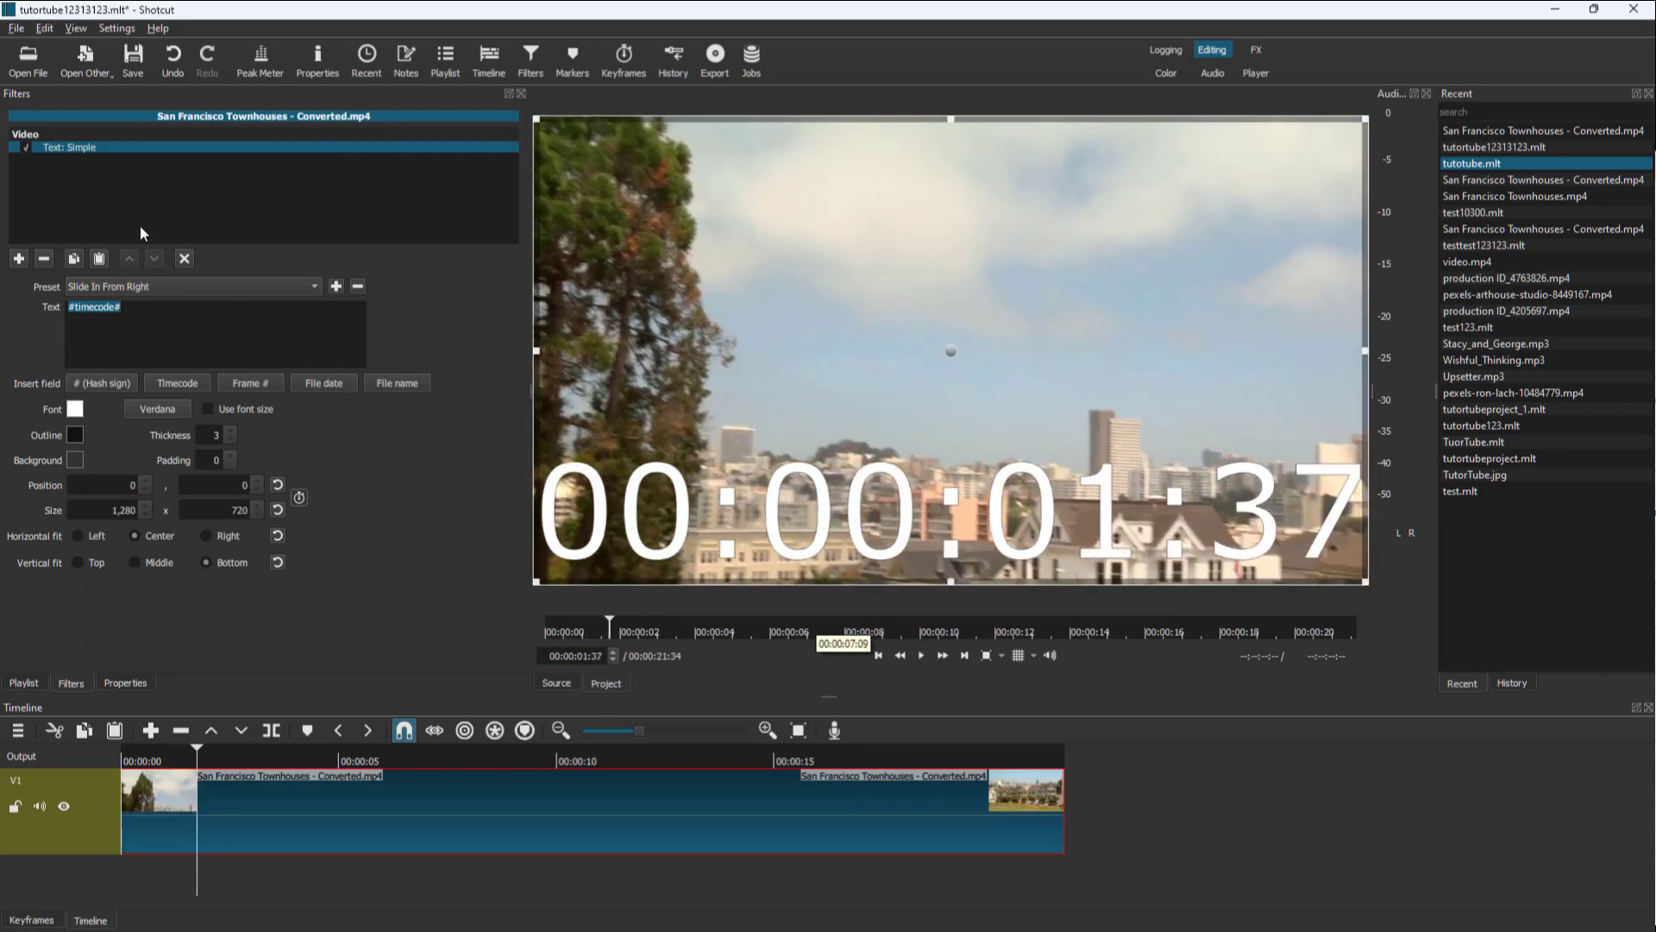
pyautogui.click(165, 285)
pyautogui.click(178, 296)
pyautogui.click(173, 286)
pyautogui.click(114, 149)
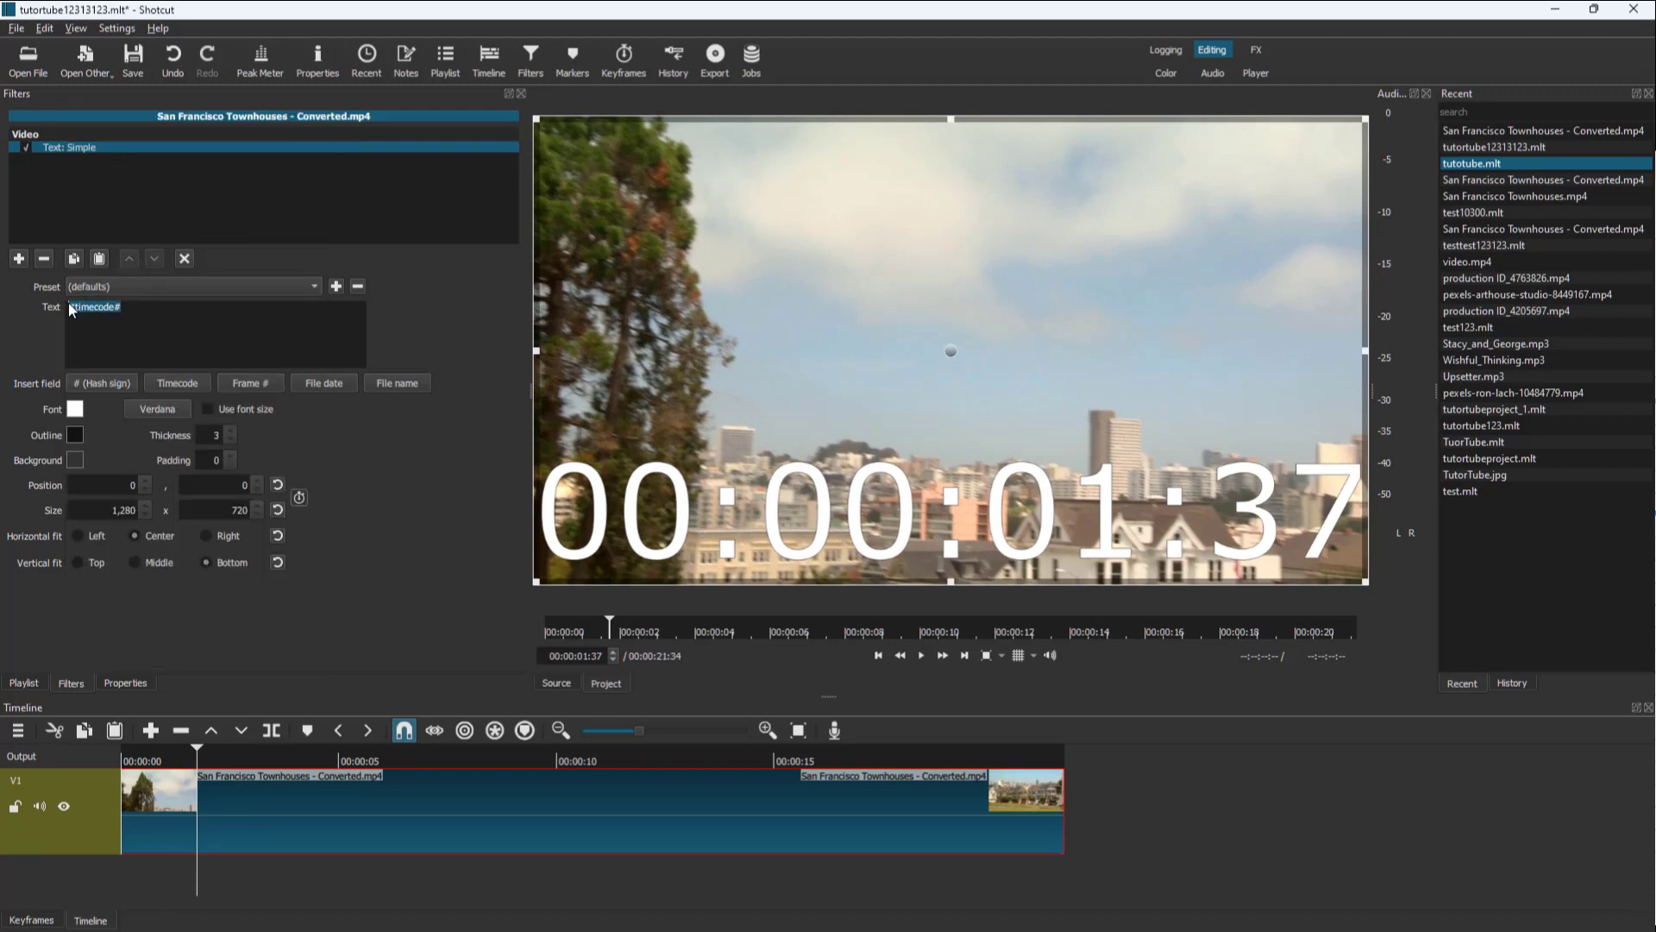
# Add a single Frame # field on a new line beneath the timecode.
pyautogui.click(222, 333)
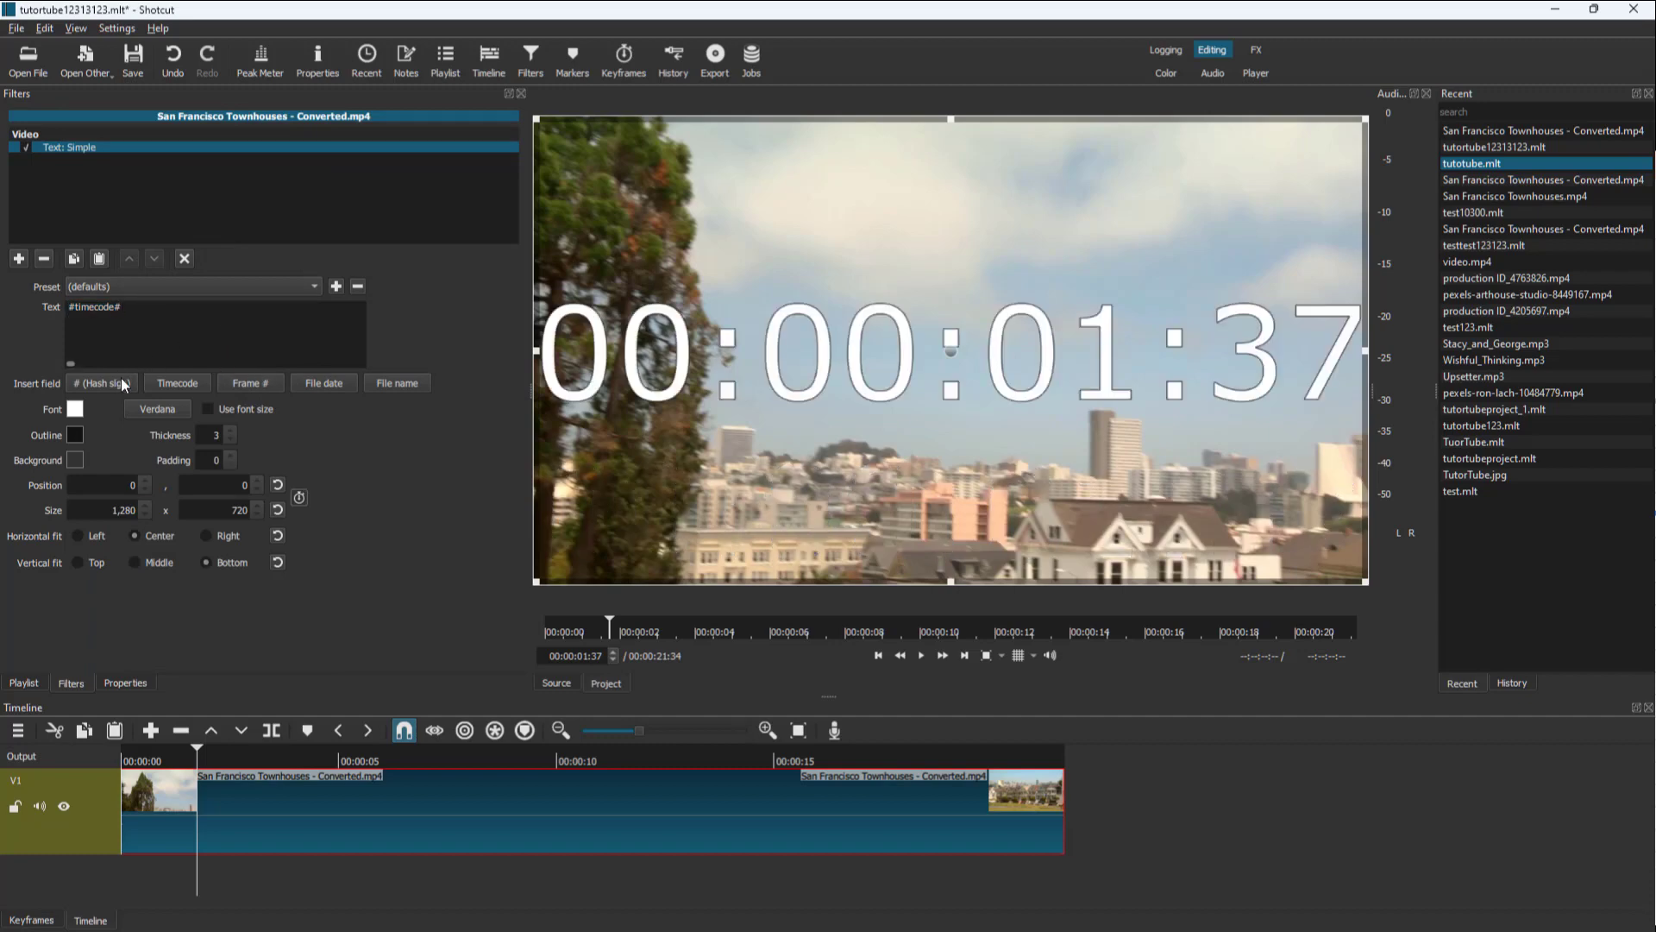
pyautogui.click(246, 386)
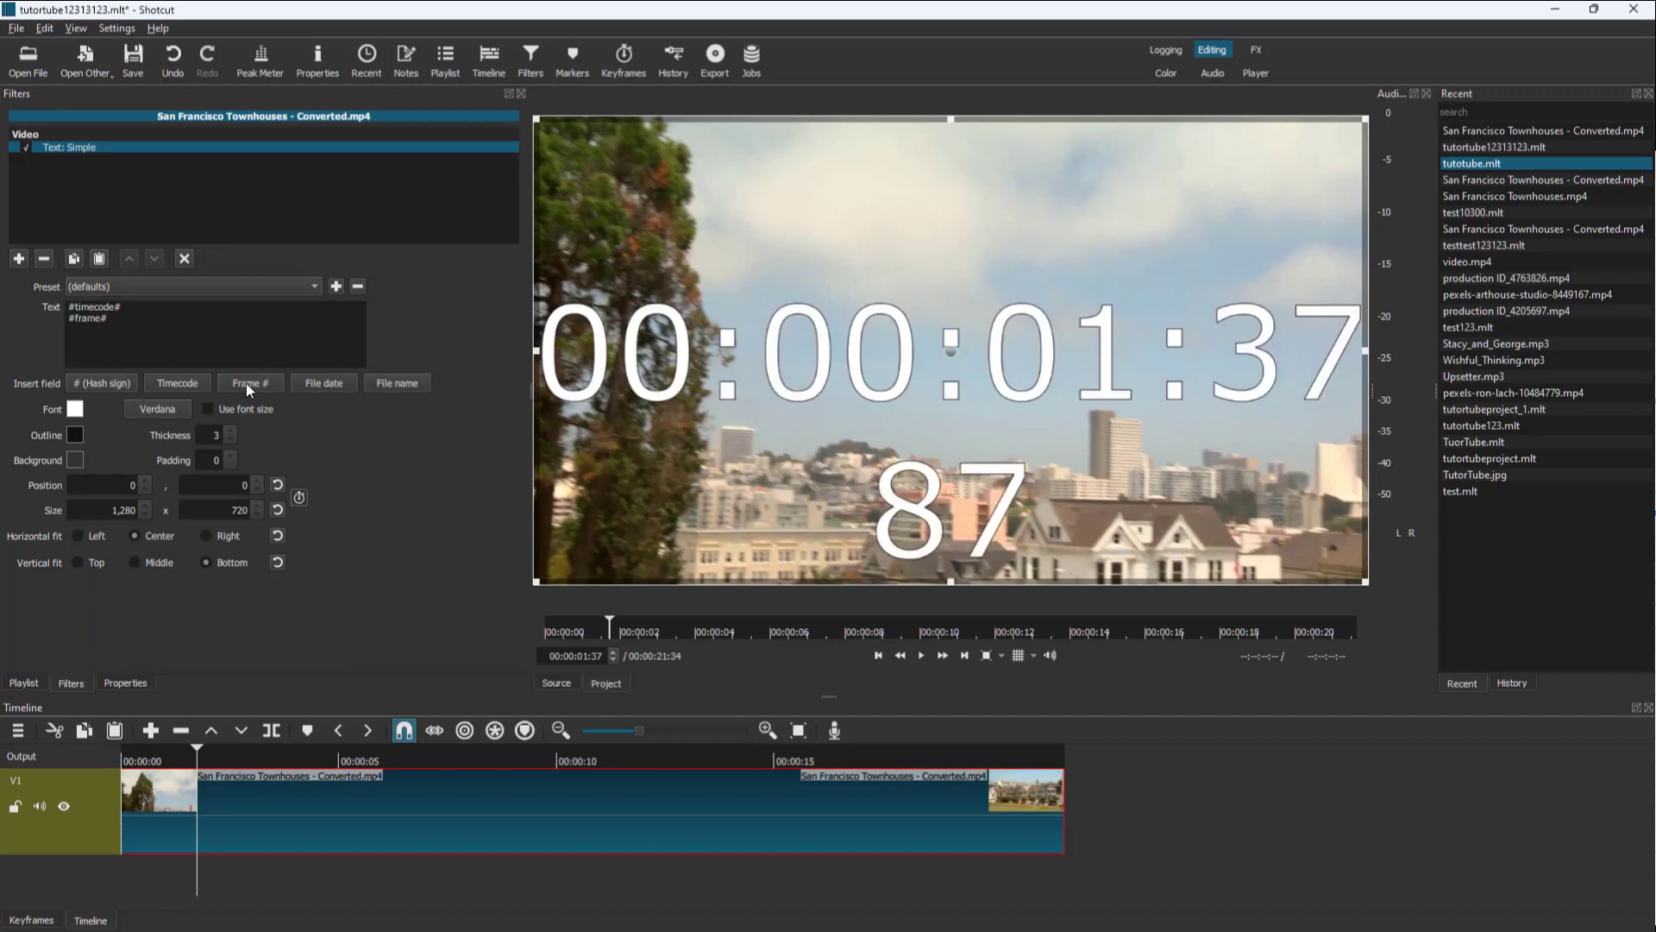
pyautogui.click(266, 381)
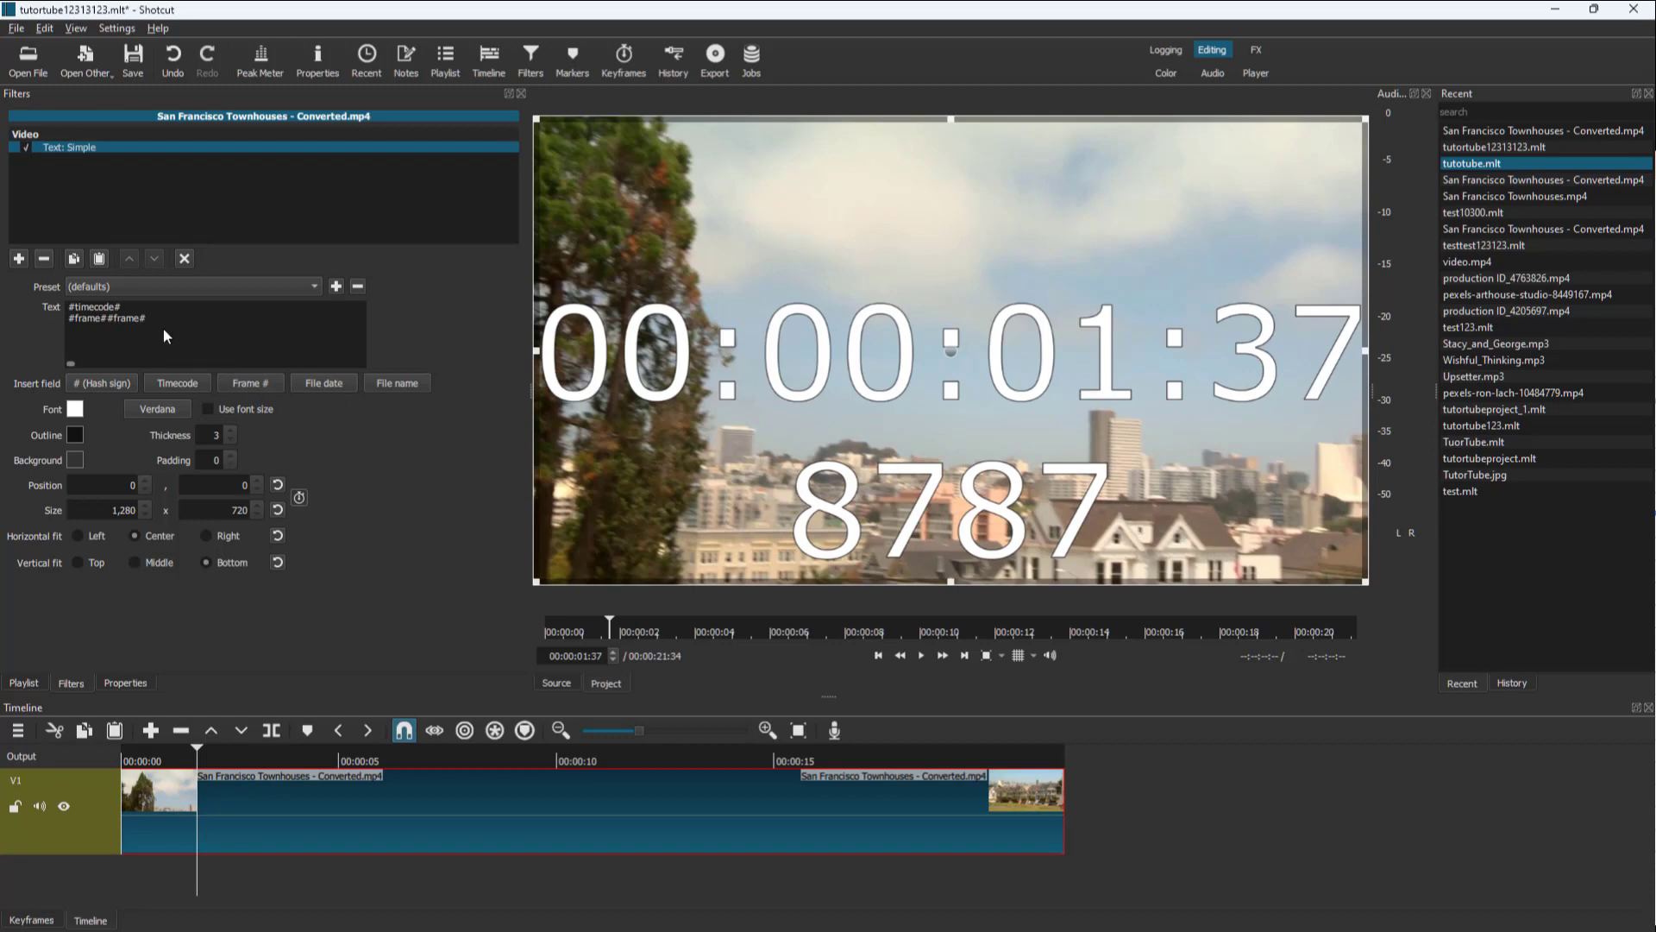
pyautogui.moveTo(185, 318); pyautogui.dragTo(81, 319)
pyautogui.press('BackSpace')
# Insert File date and File name fields on a third line of the overlay text.
pyautogui.press('Return')
pyautogui.click(319, 382)
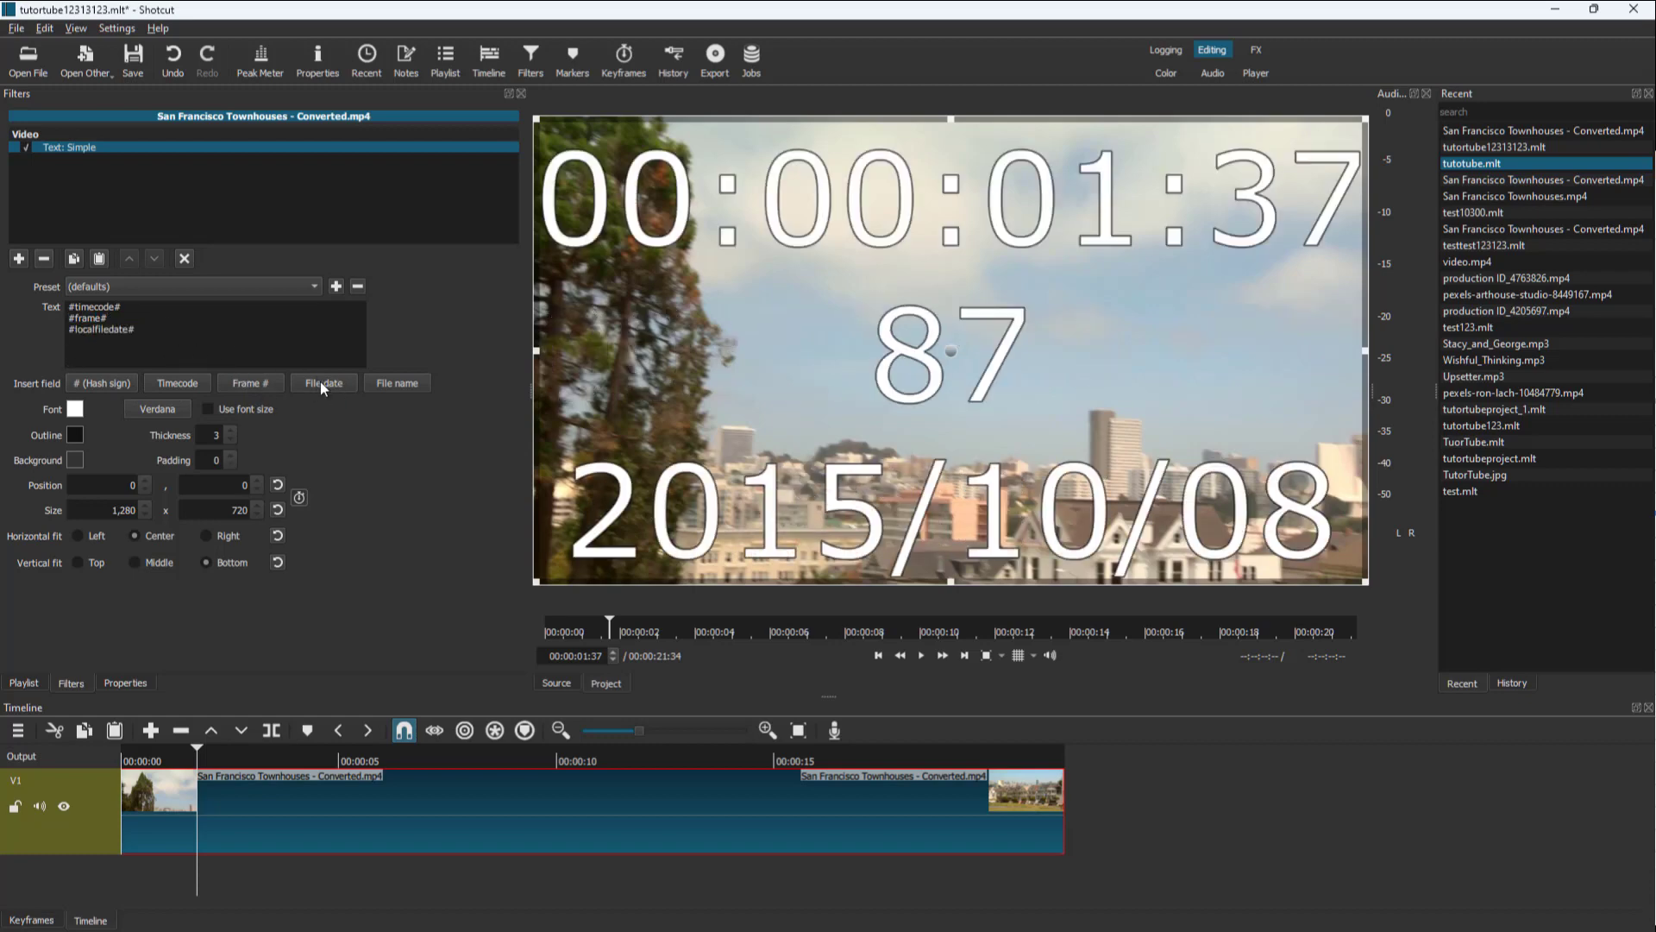
pyautogui.click(319, 381)
pyautogui.click(416, 383)
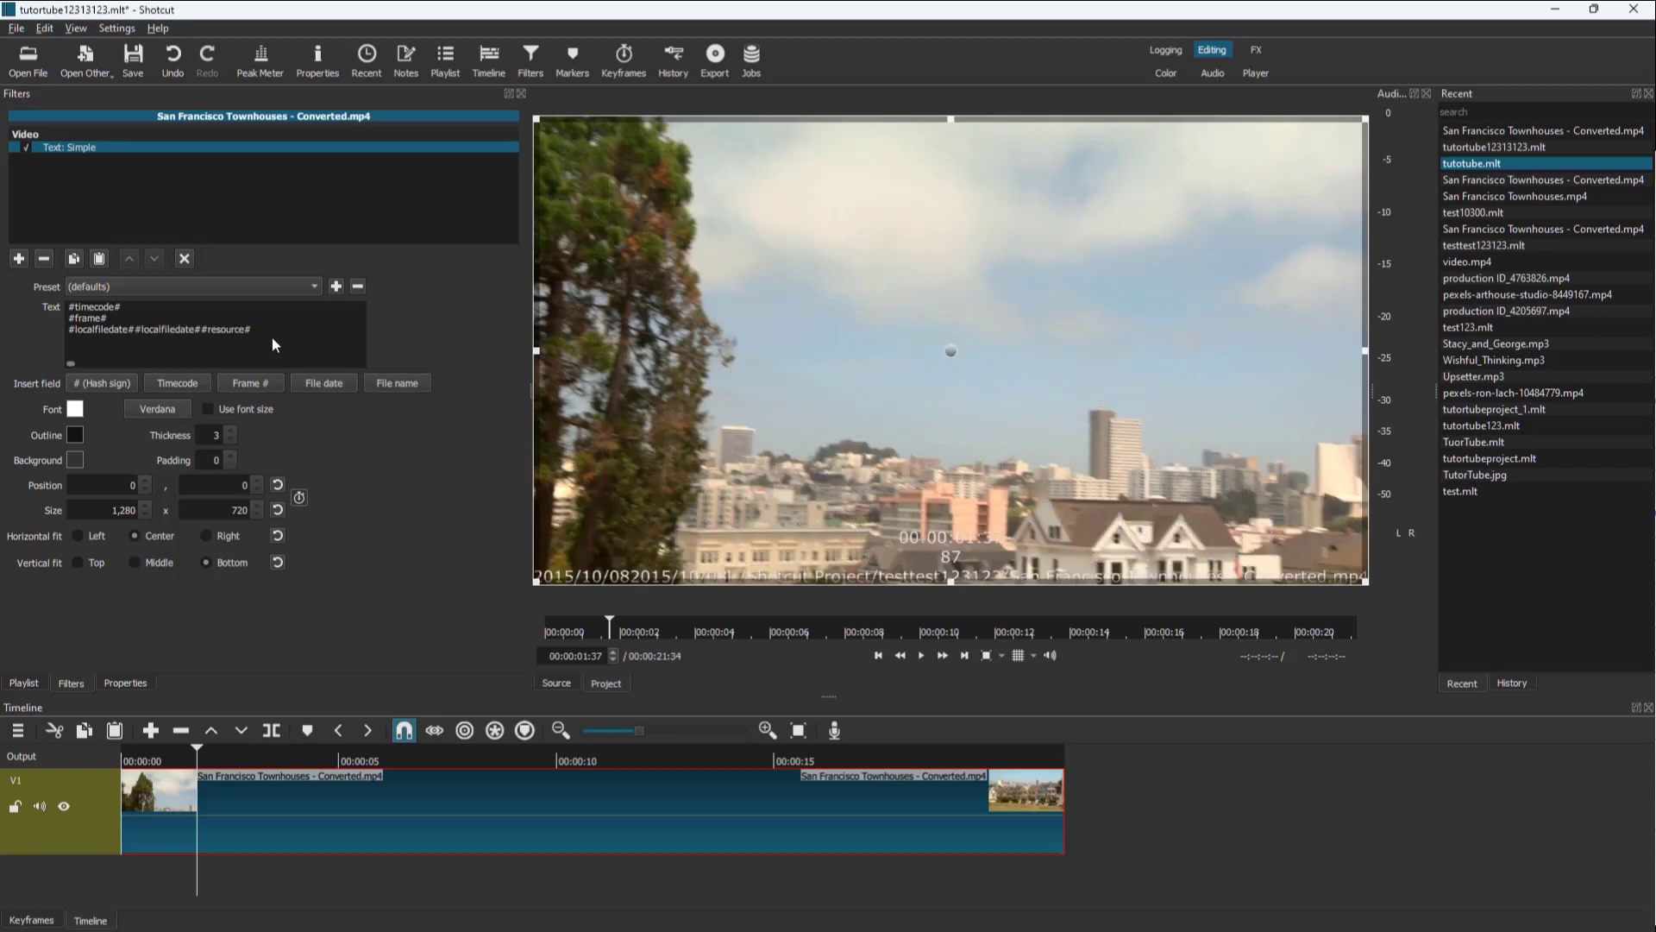
pyautogui.moveTo(272, 343); pyautogui.dragTo(25, 306)
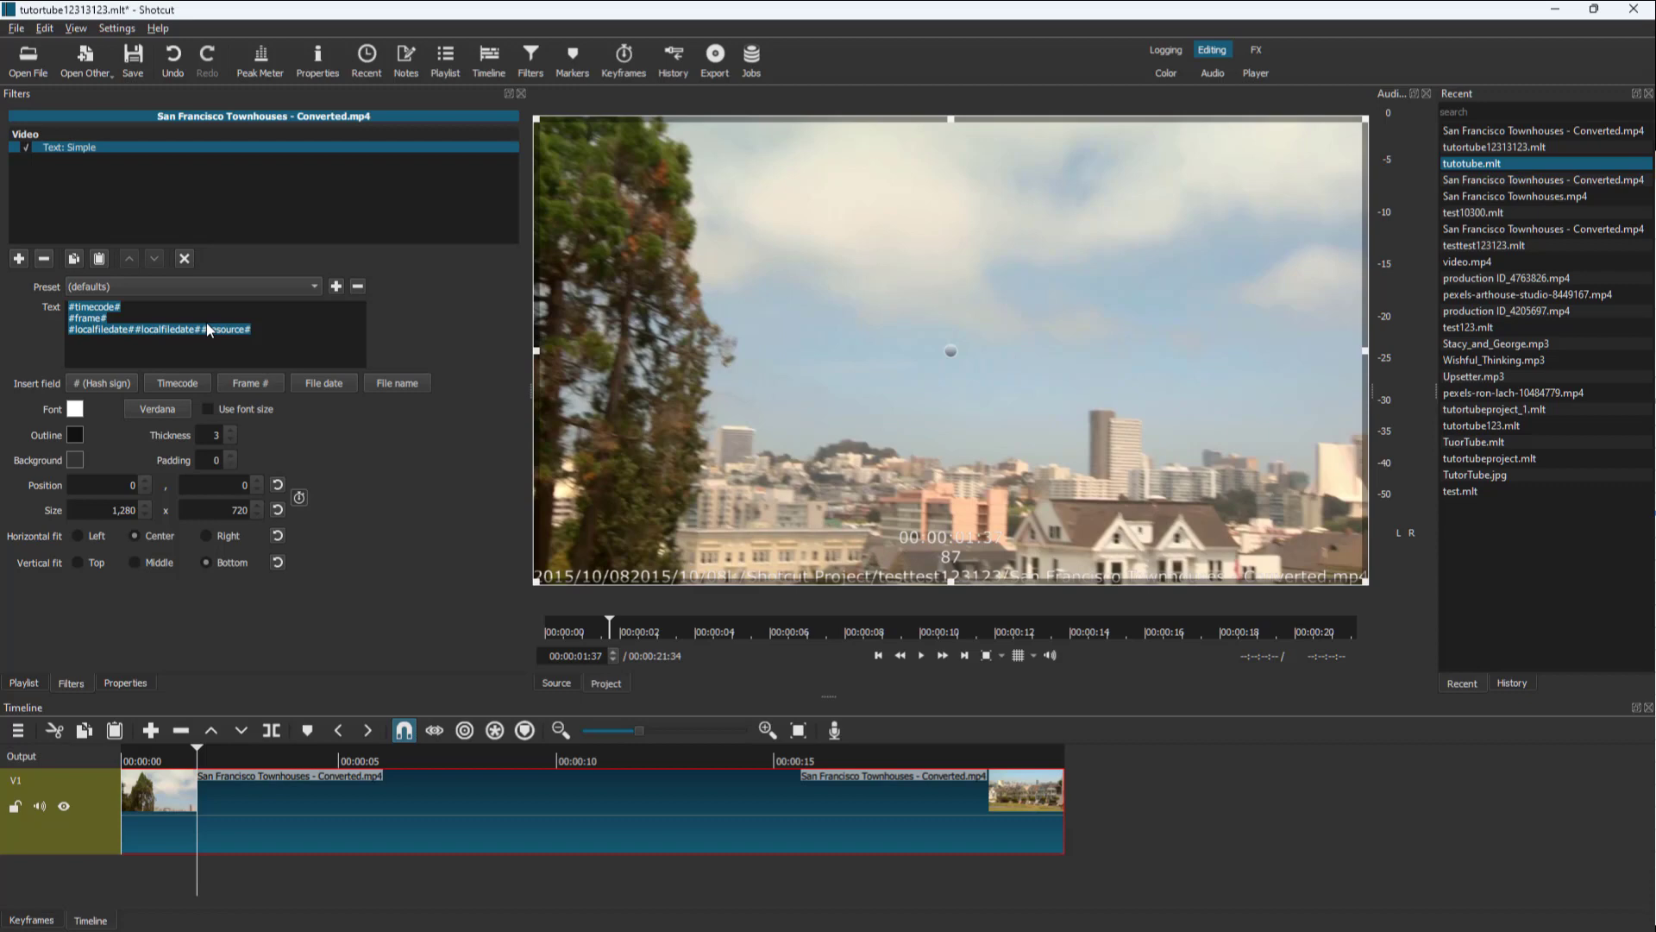
# Delete the selected field codes and type 'TutorTube' as the overlay text.
pyautogui.press('Delete')
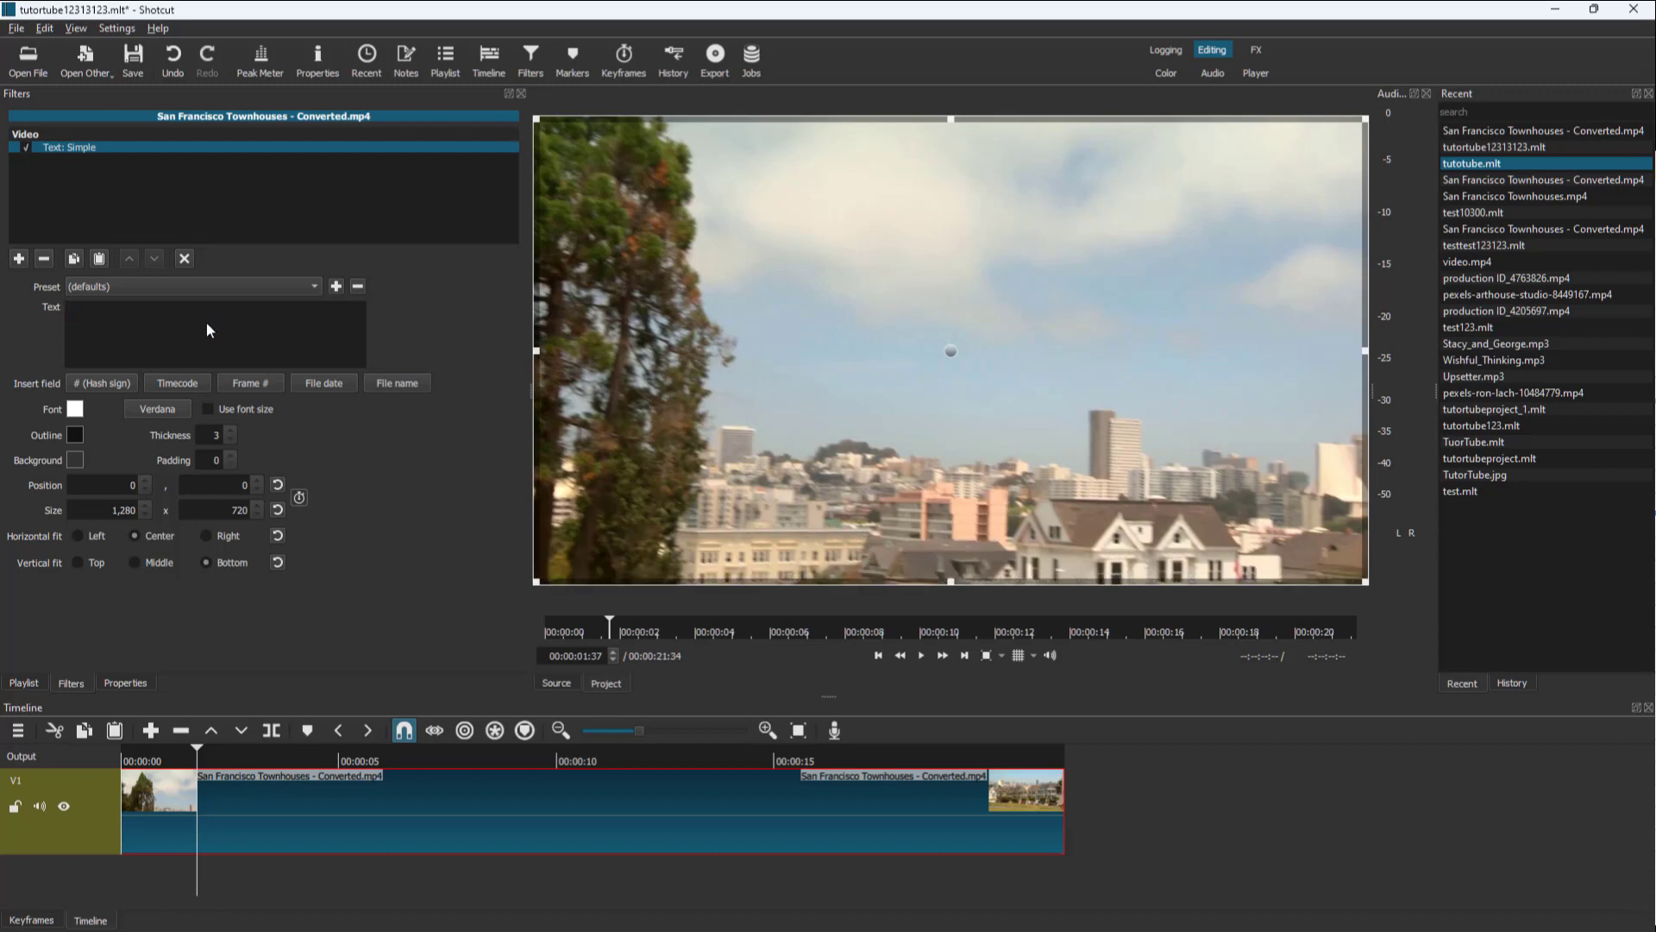
pyautogui.write('T')
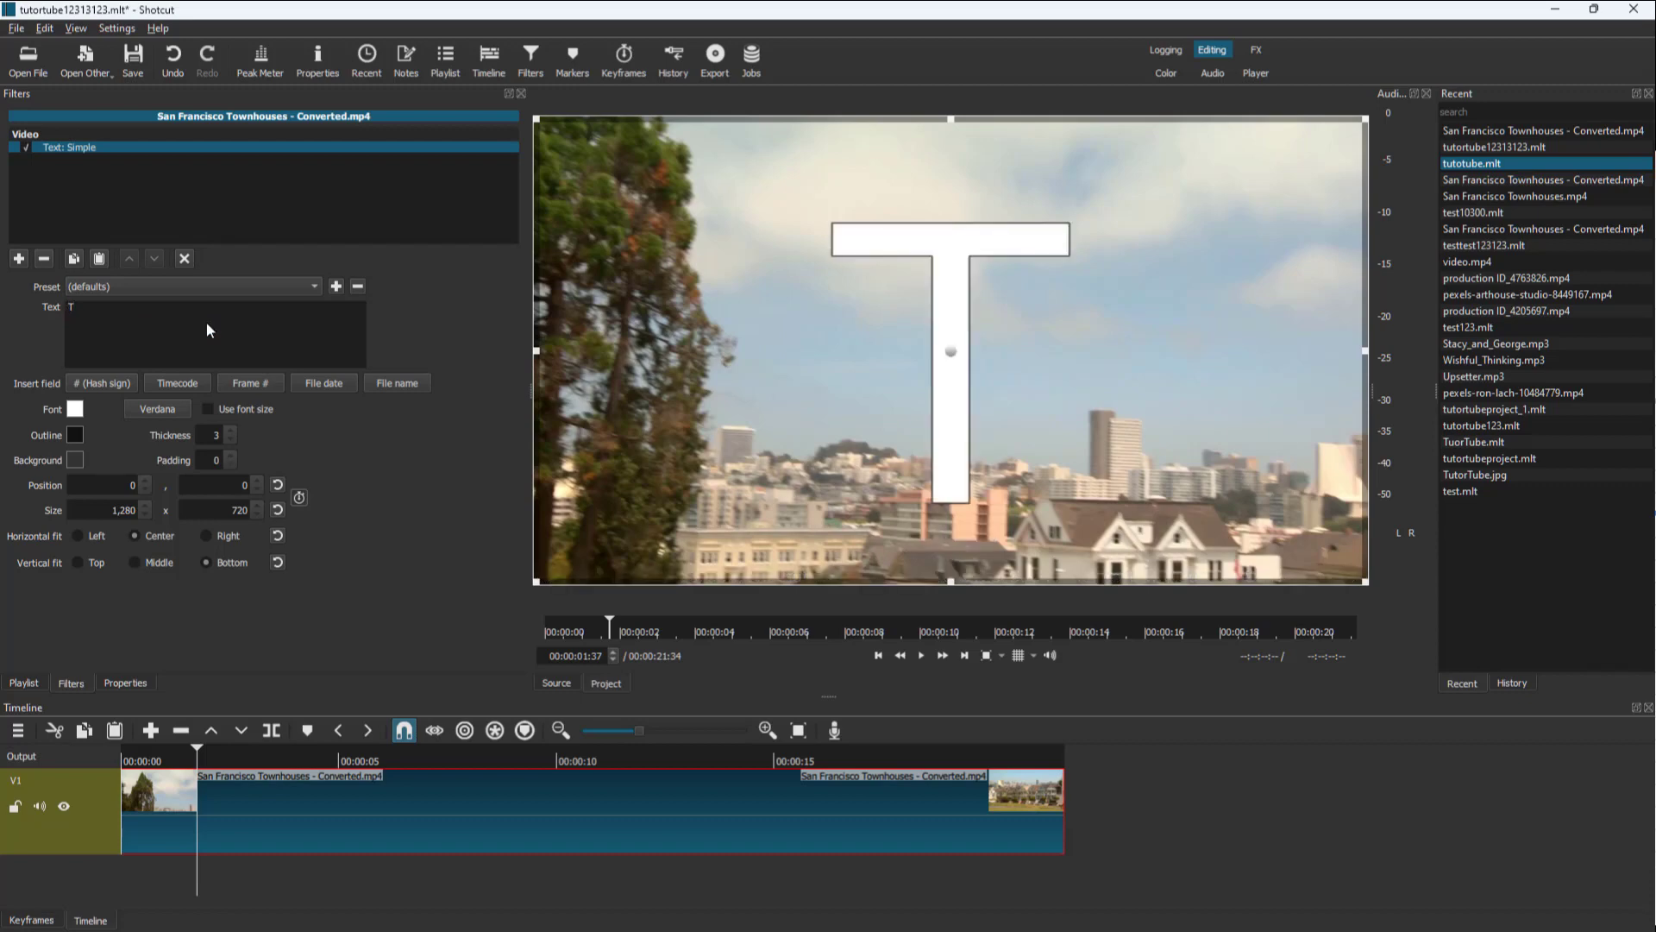
pyautogui.write('utorTube')
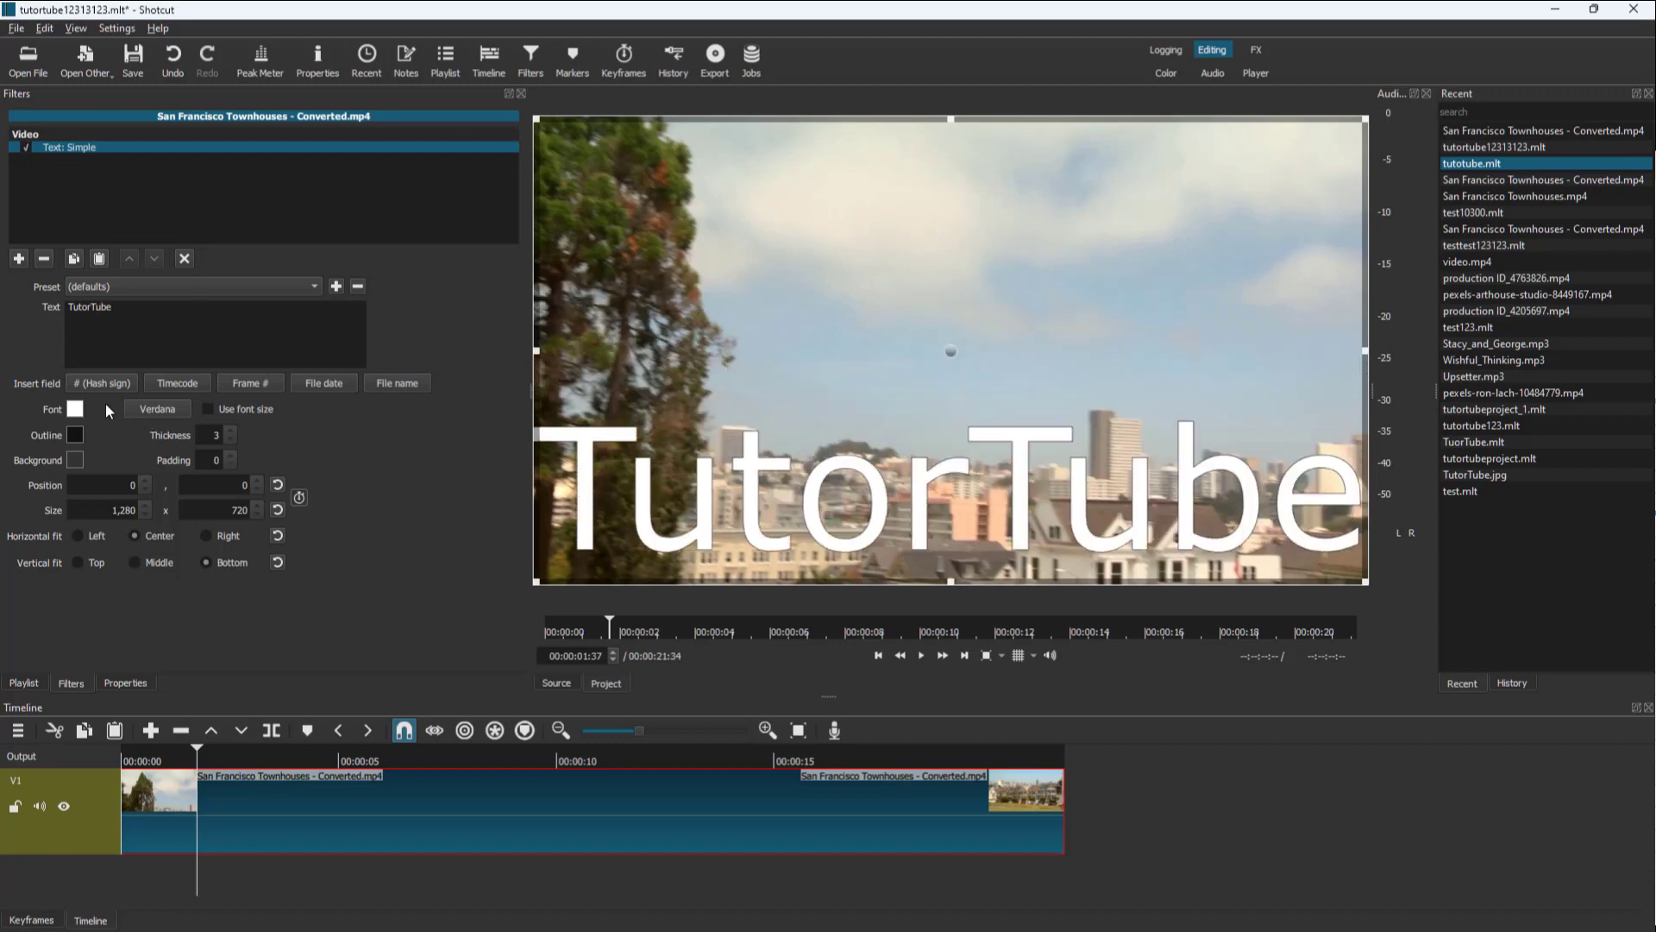
# Resize and move the text box to position 194, 30 with size 922 x 426.
pyautogui.moveTo(536, 121); pyautogui.dragTo(971, 379)
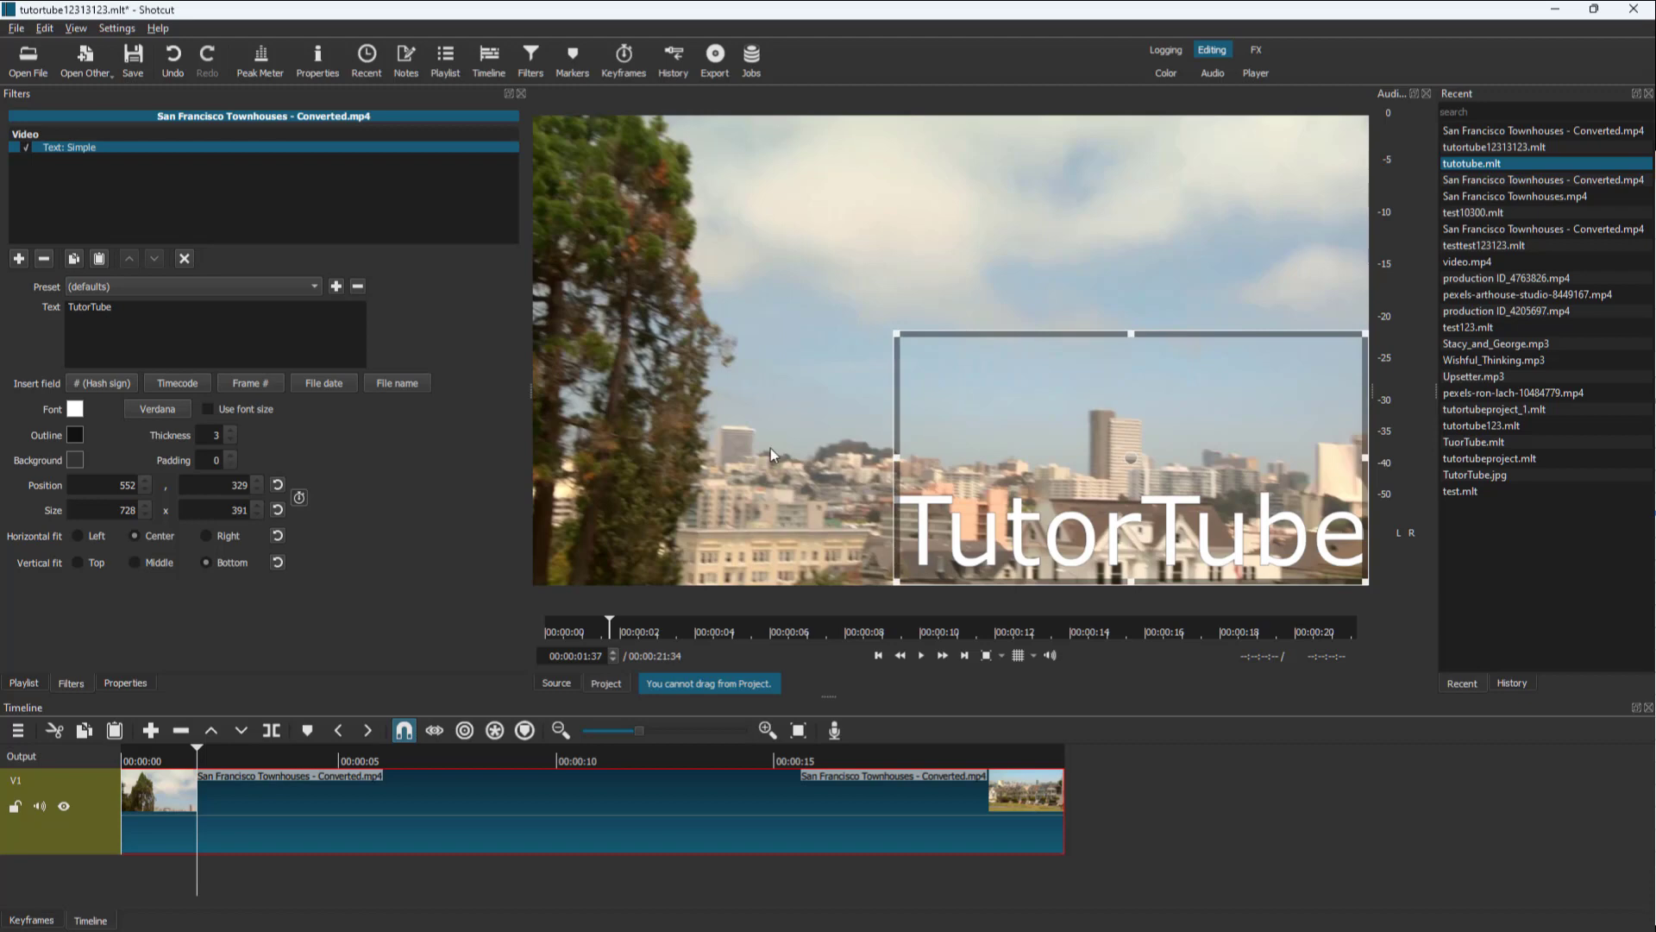
pyautogui.moveTo(899, 335); pyautogui.dragTo(676, 253)
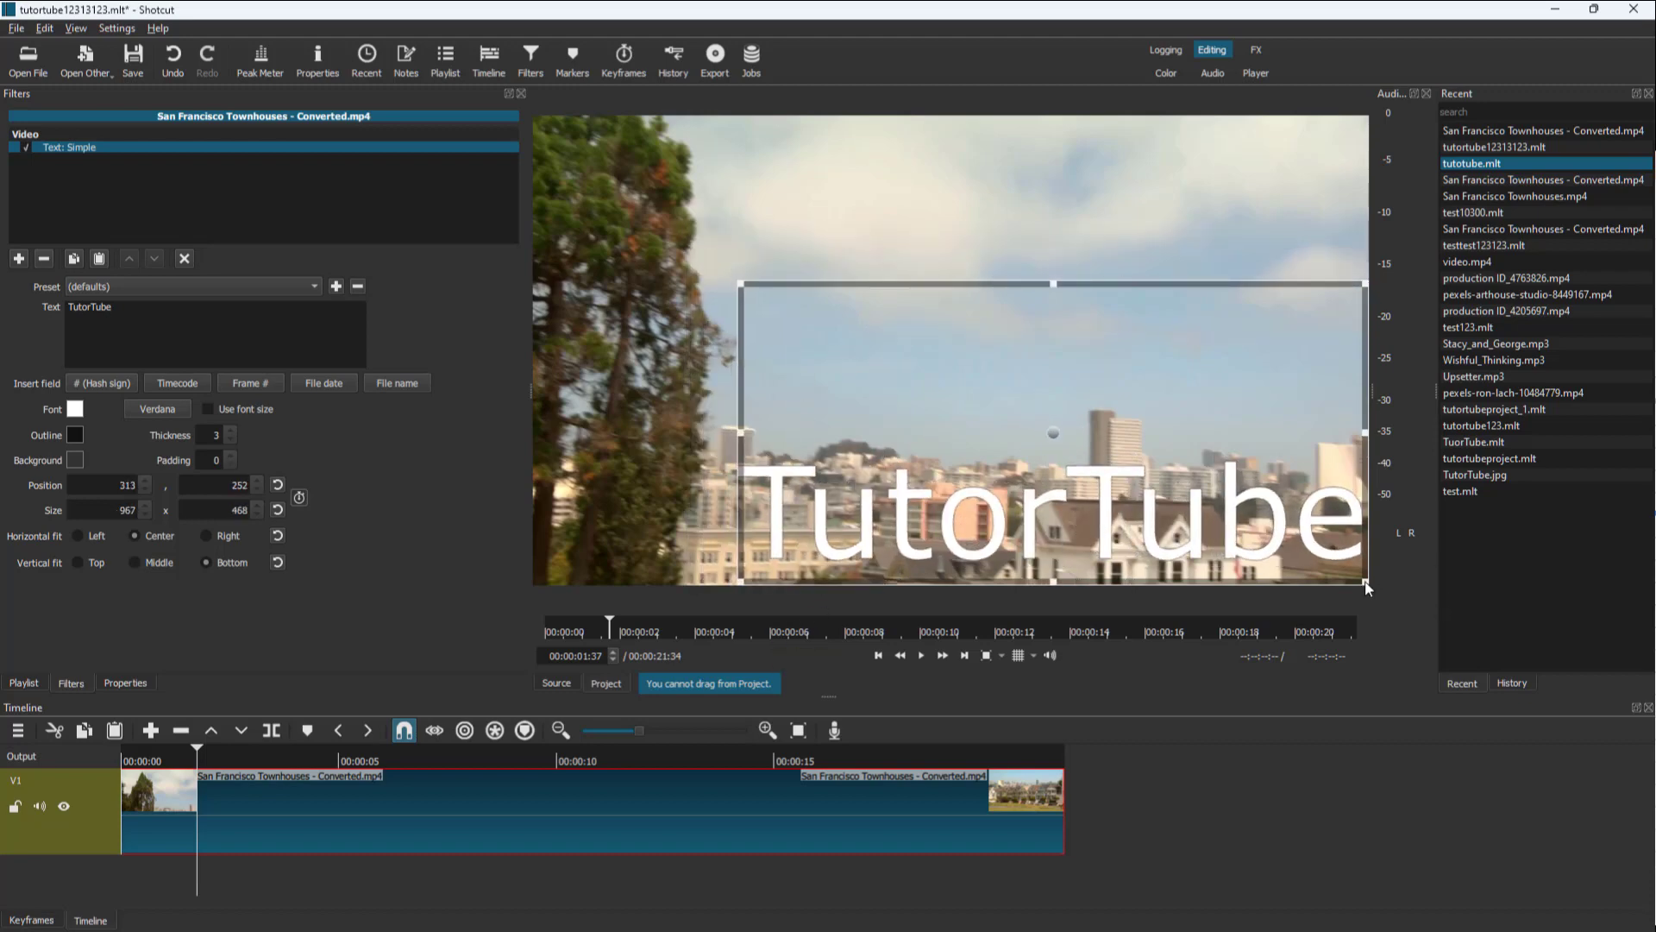
pyautogui.moveTo(1368, 586); pyautogui.dragTo(1318, 545)
pyautogui.moveTo(1021, 397); pyautogui.dragTo(963, 188)
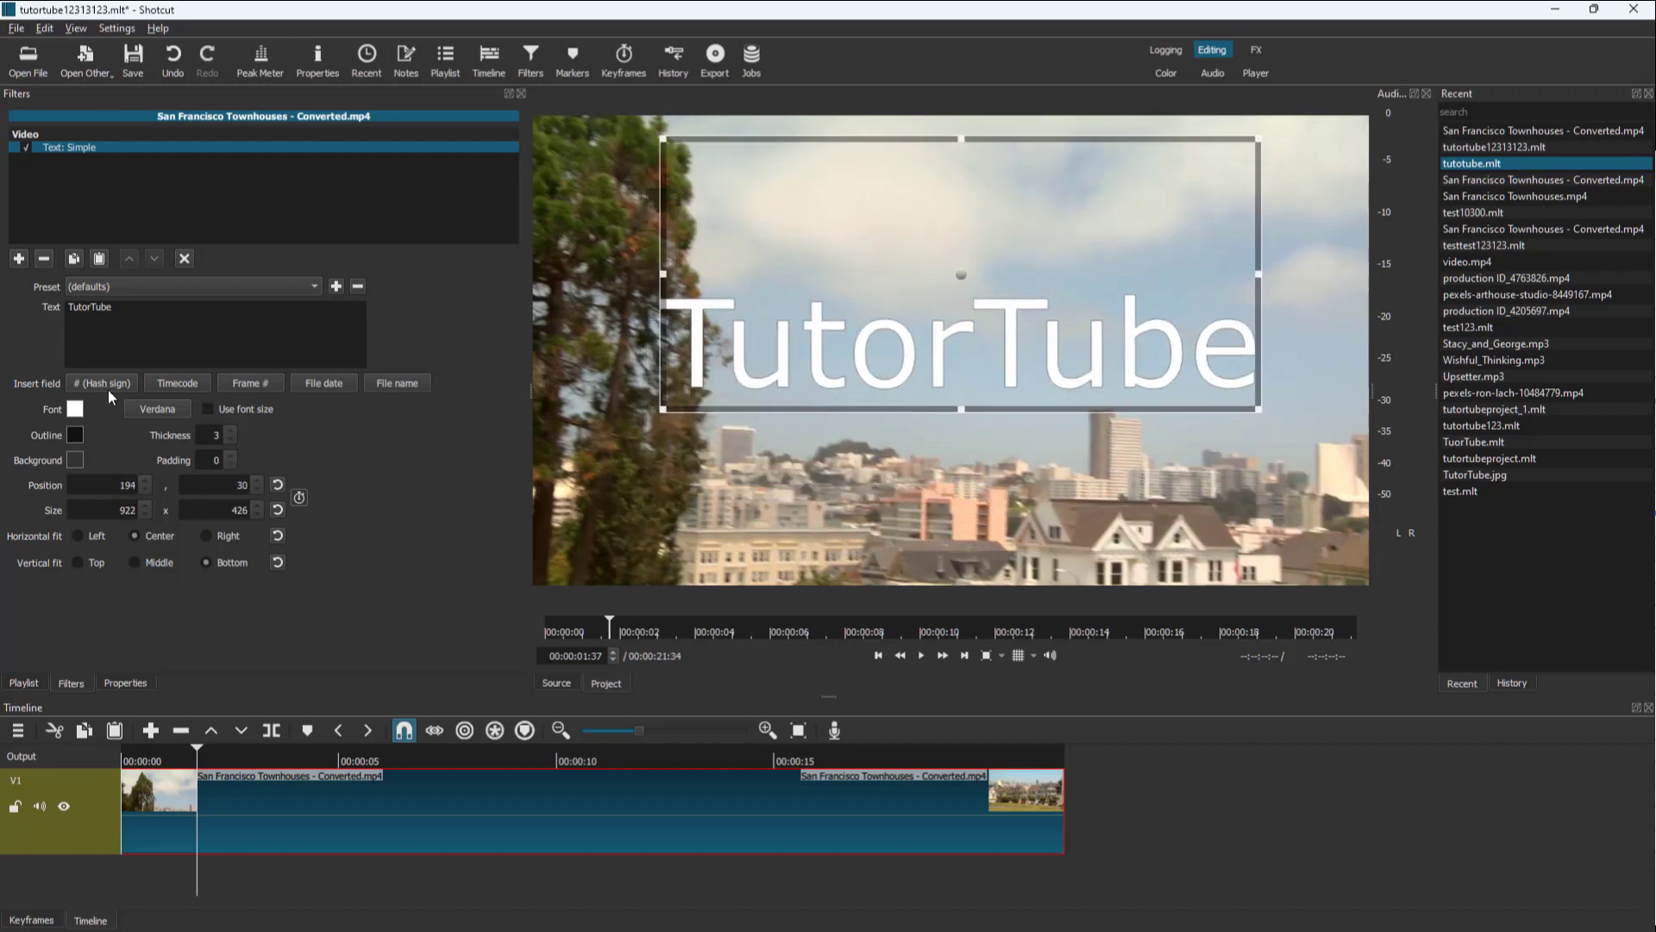
# Set the TutorTube font colour to bright green #68d81e (RGB 104, 216, 30).
pyautogui.click(74, 408)
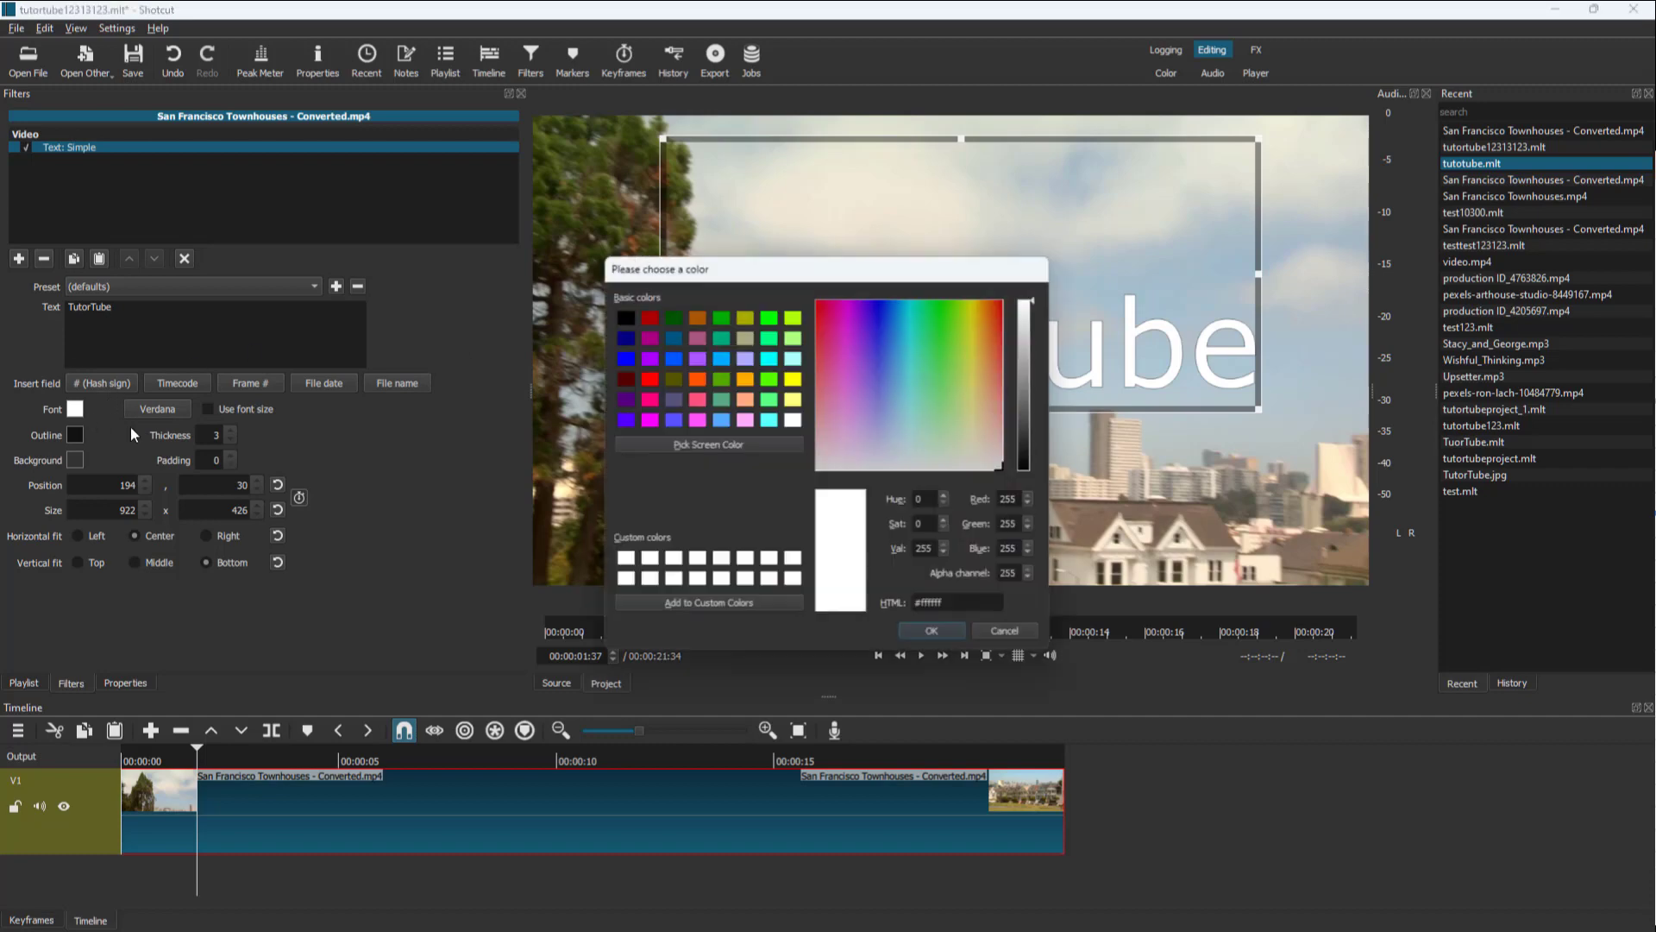
pyautogui.click(654, 318)
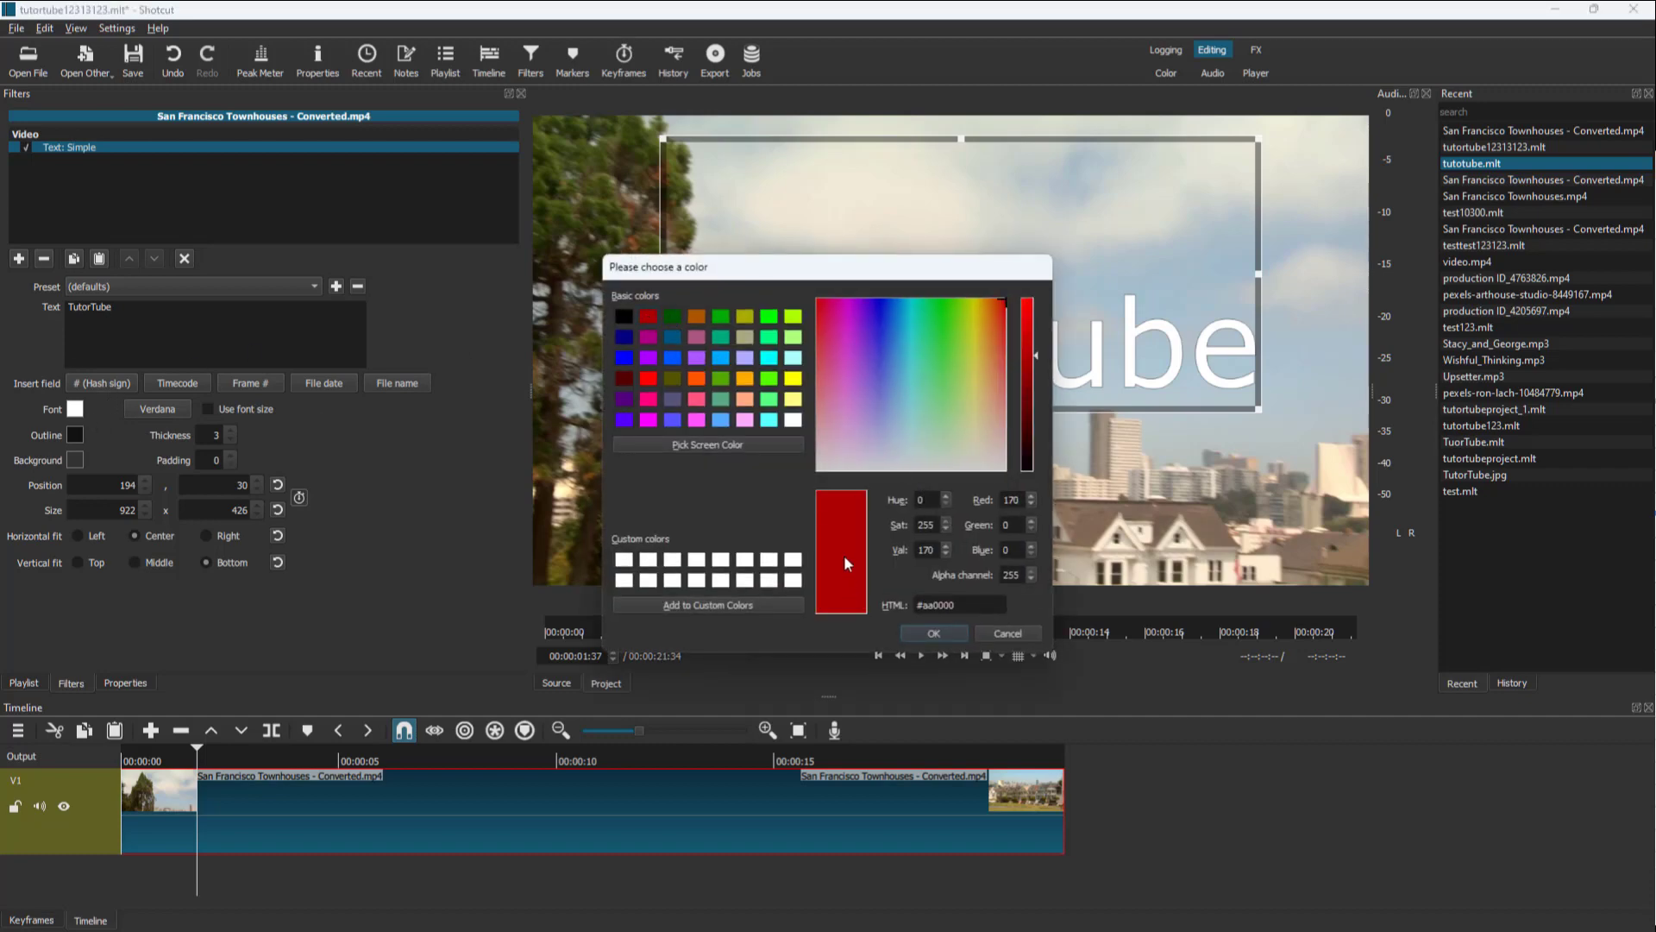
pyautogui.click(954, 322)
pyautogui.moveTo(1035, 349); pyautogui.dragTo(1035, 333)
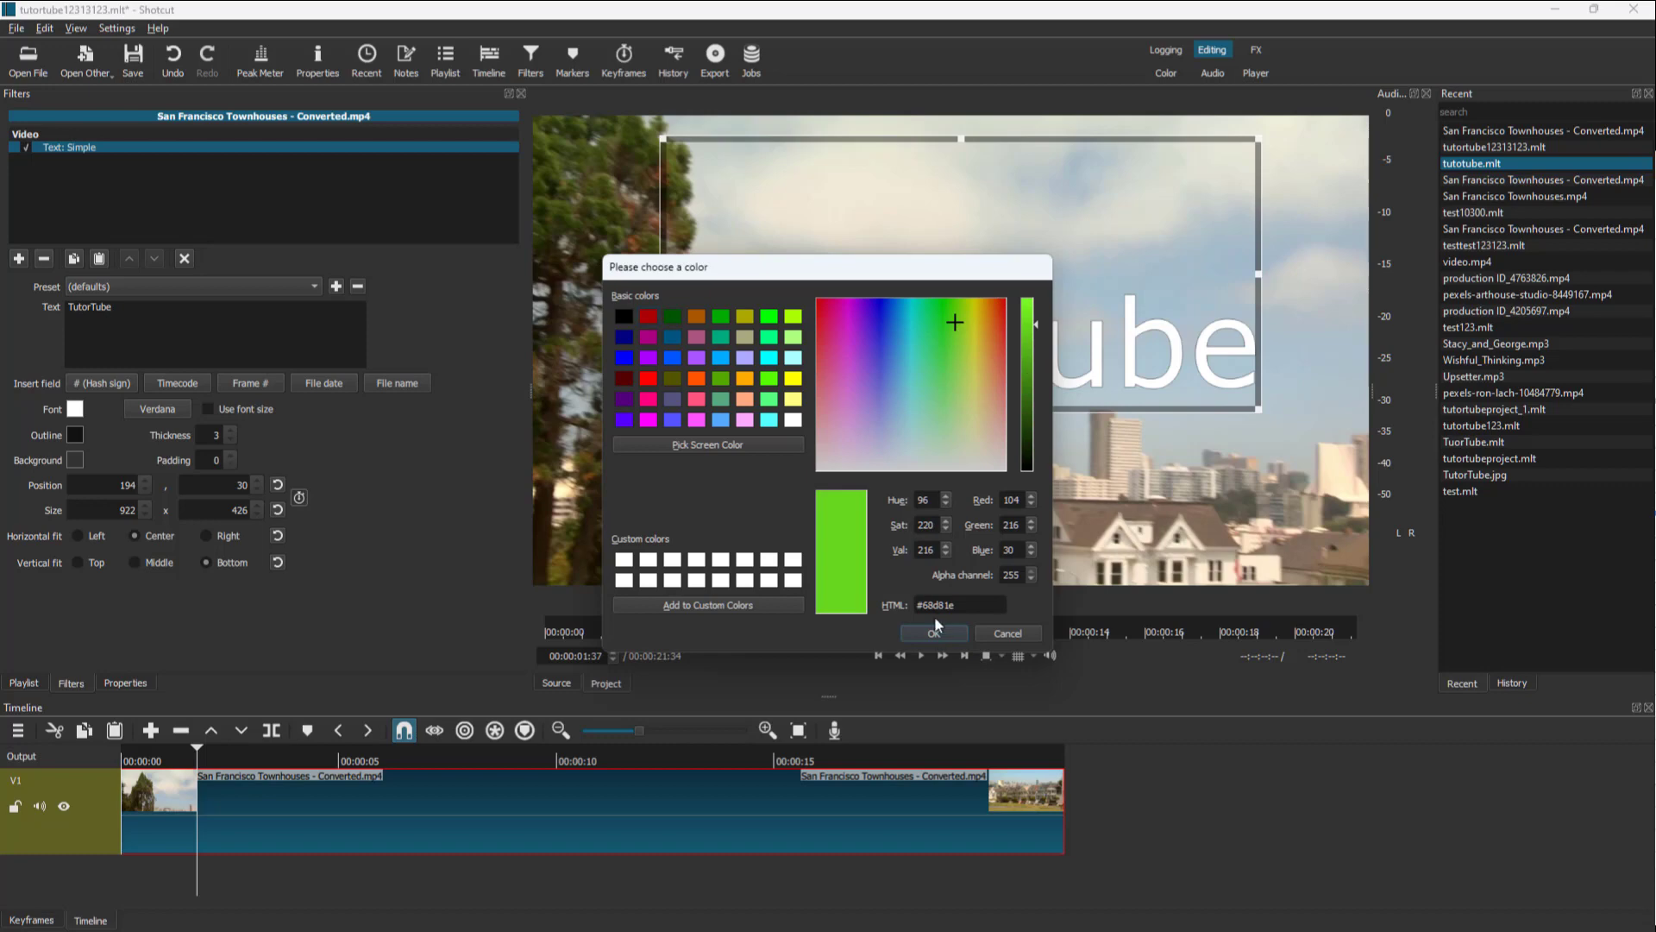
pyautogui.click(935, 633)
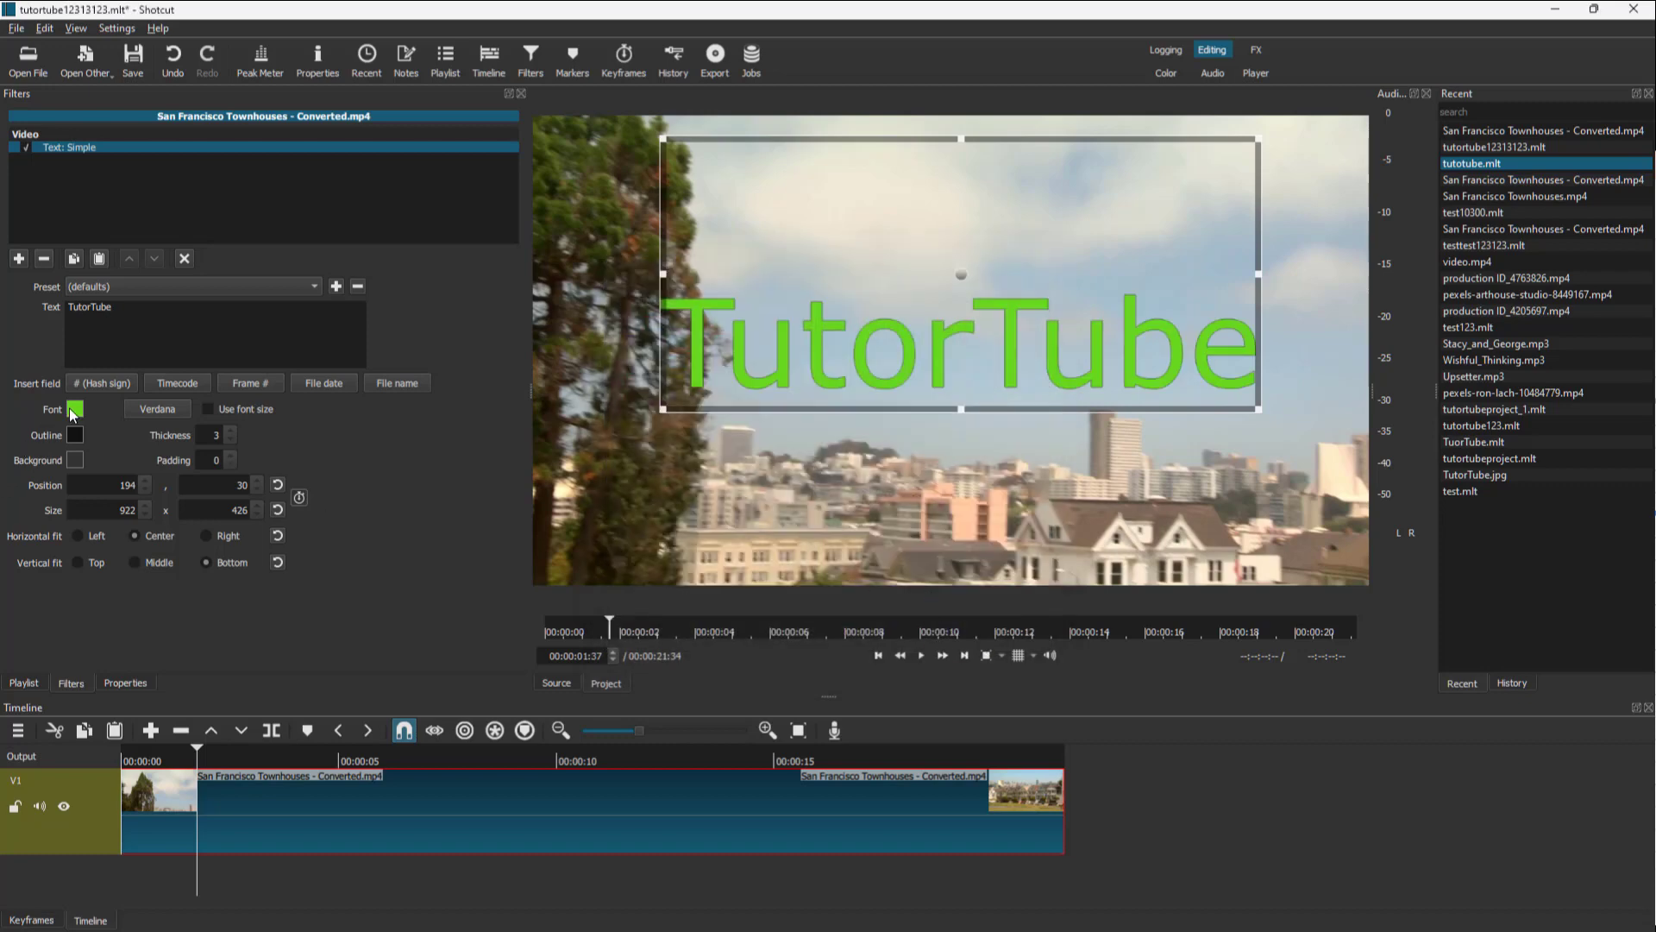
# Change the title font to Tw Cen MT Condensed Bold.
pyautogui.click(163, 414)
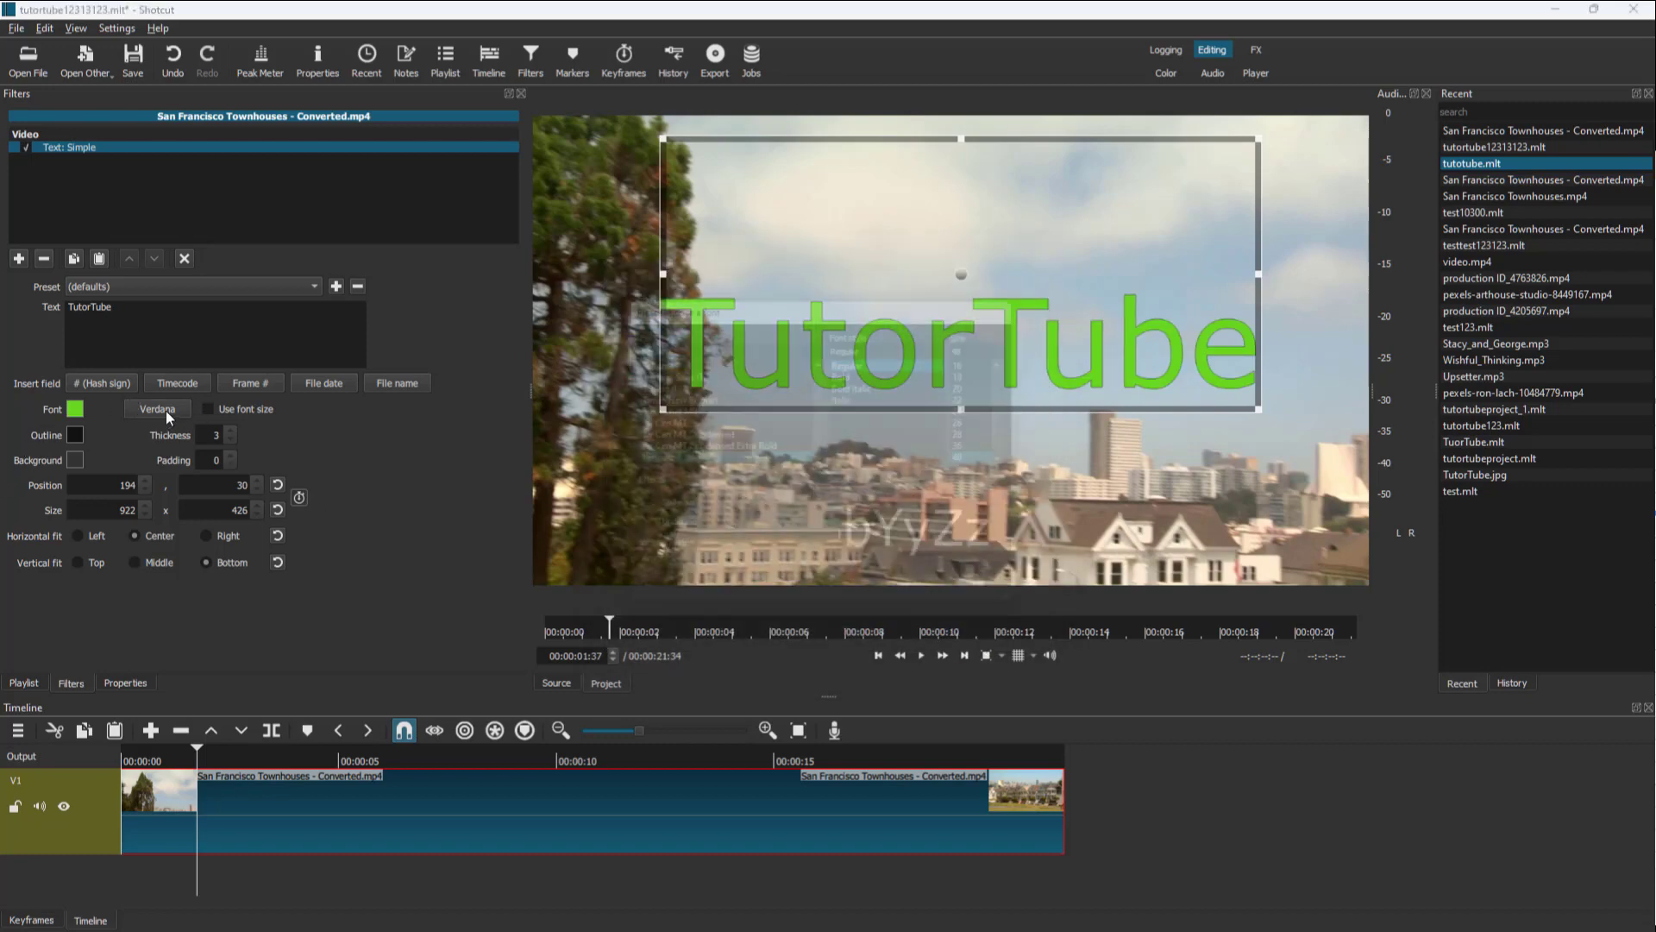
pyautogui.click(739, 394)
pyautogui.click(854, 397)
pyautogui.click(852, 370)
pyautogui.click(710, 434)
pyautogui.click(921, 600)
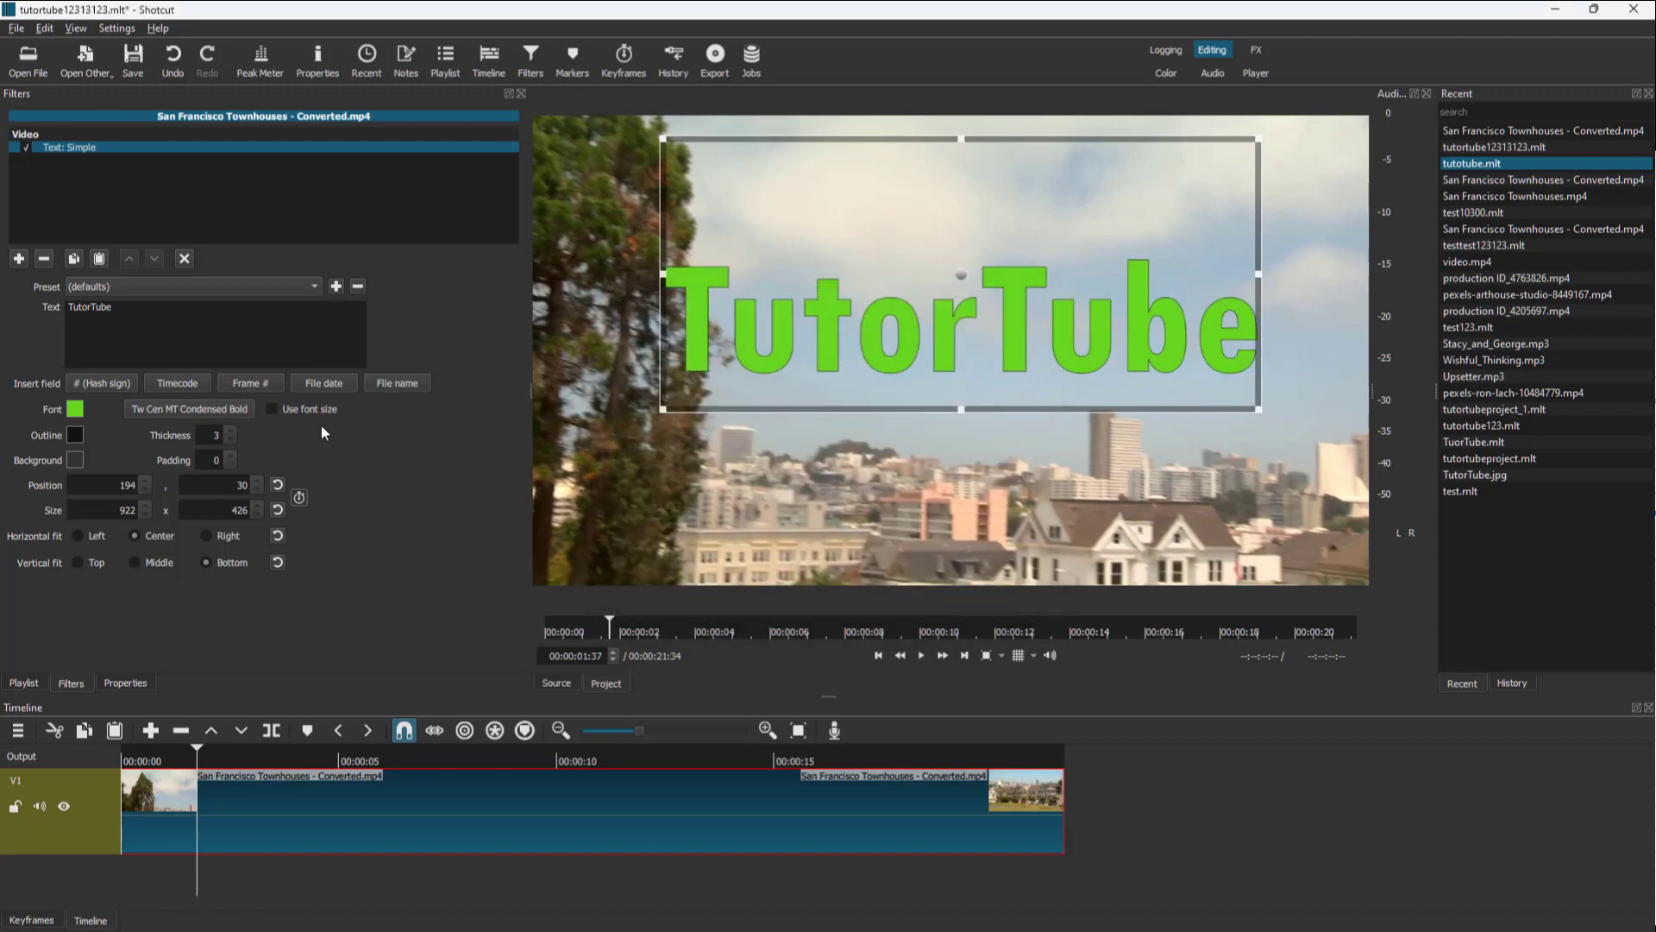
# Enable Use font size and set the font size to 36.
pyautogui.click(270, 409)
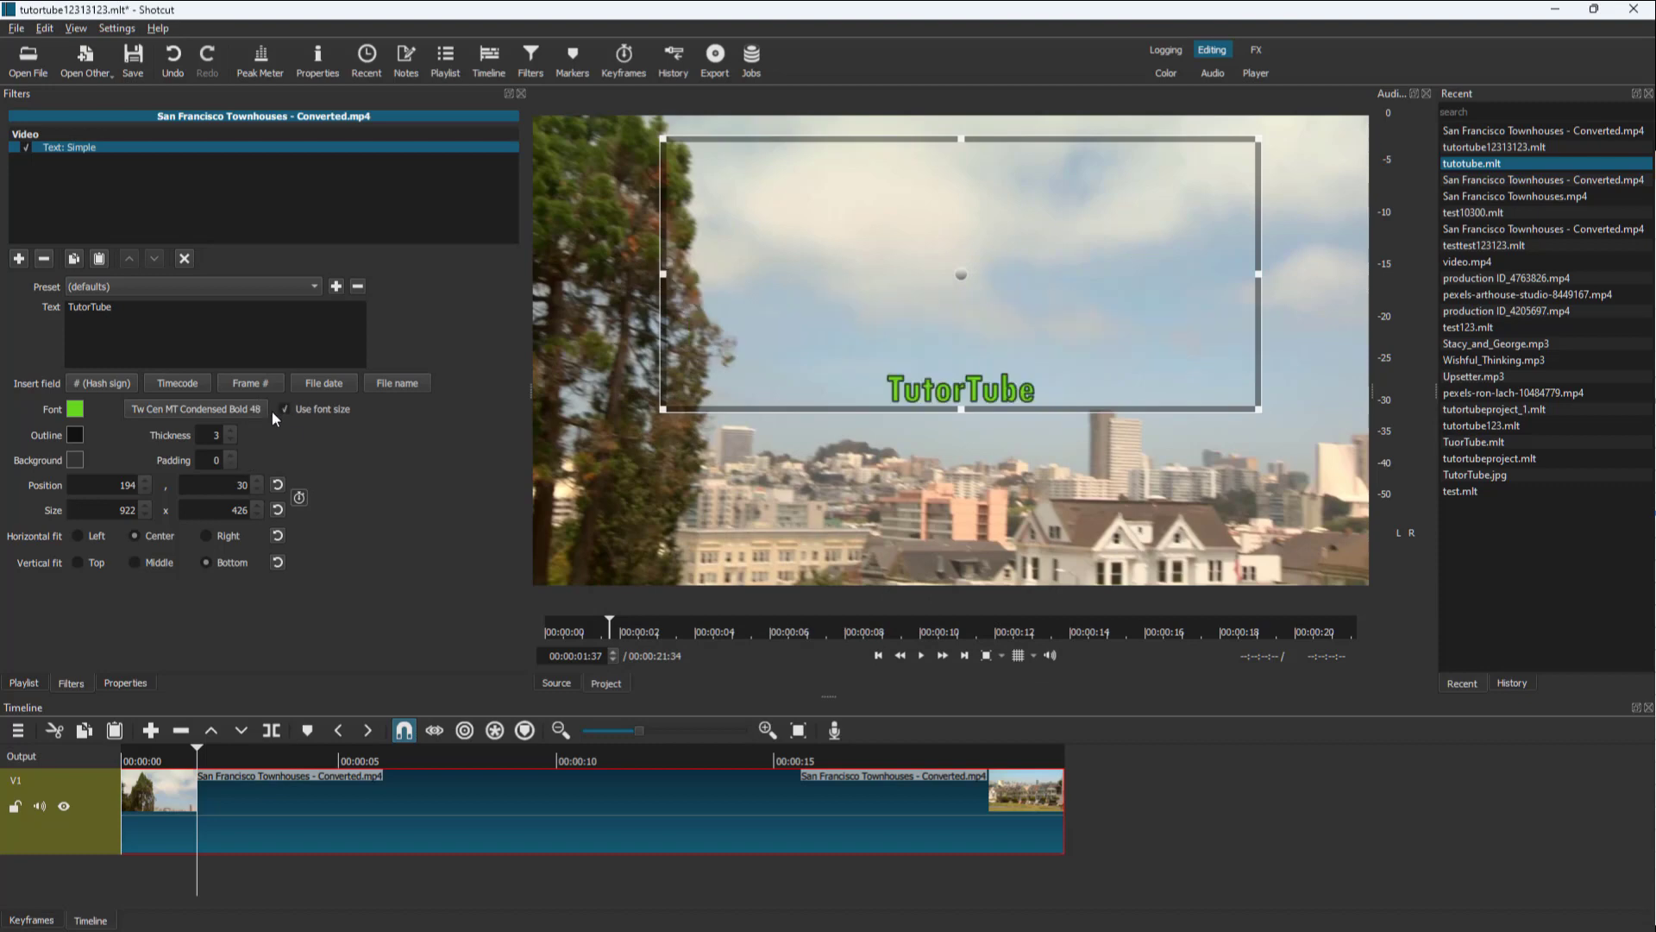
pyautogui.click(281, 409)
pyautogui.click(277, 407)
pyautogui.click(257, 407)
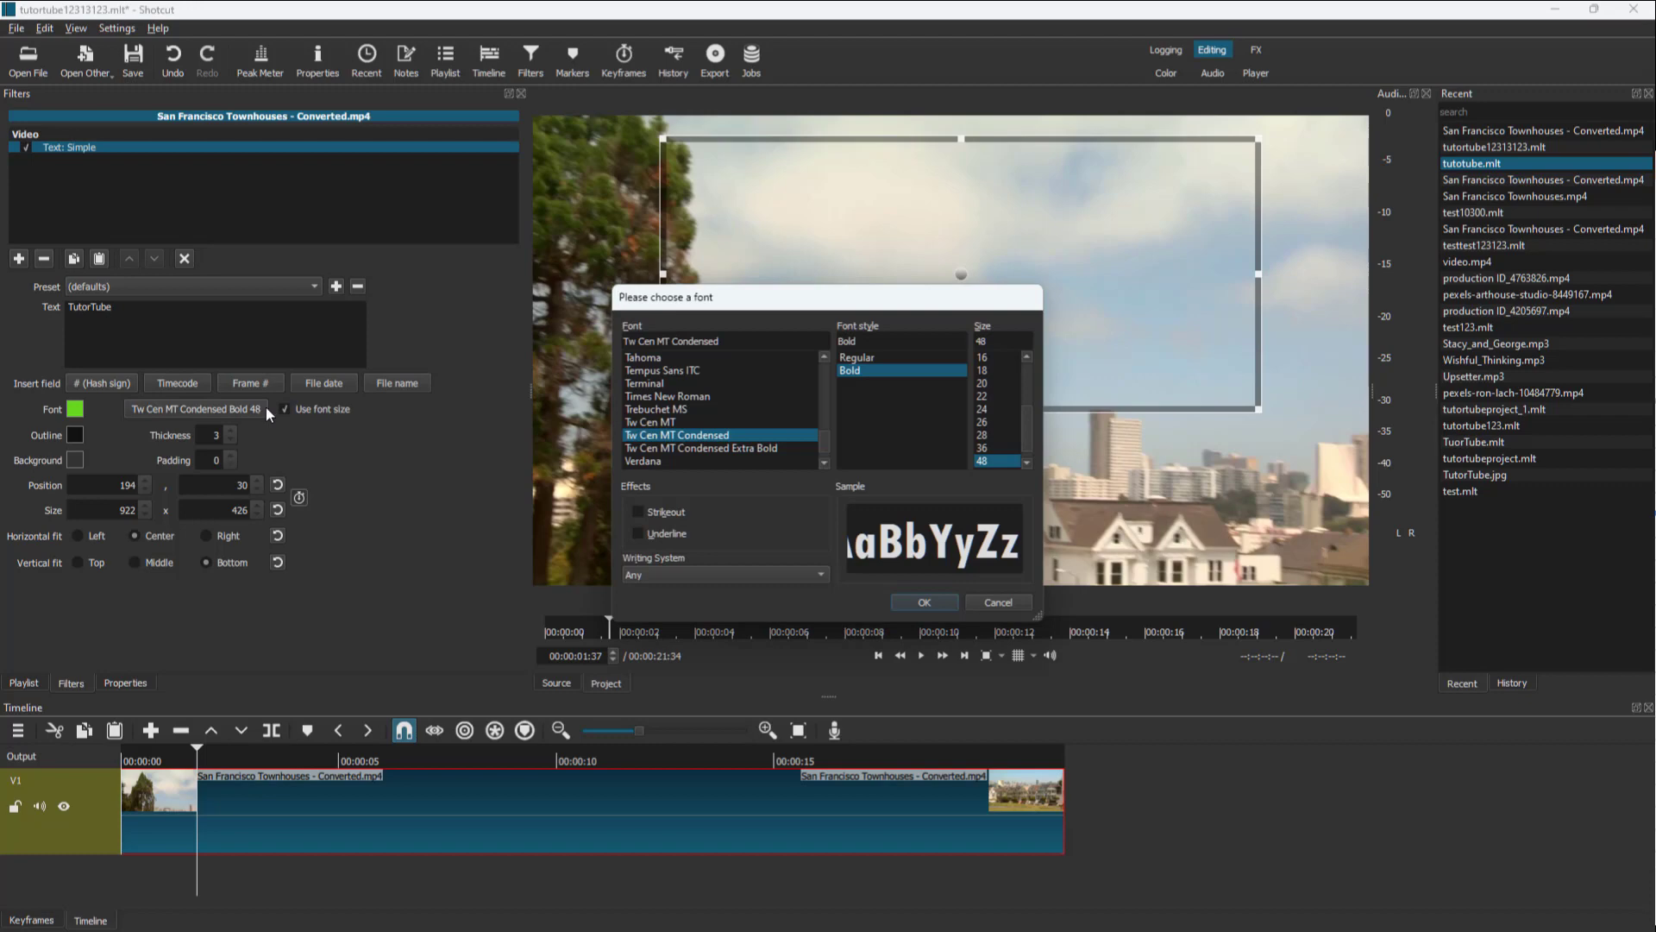
pyautogui.click(992, 447)
pyautogui.click(937, 603)
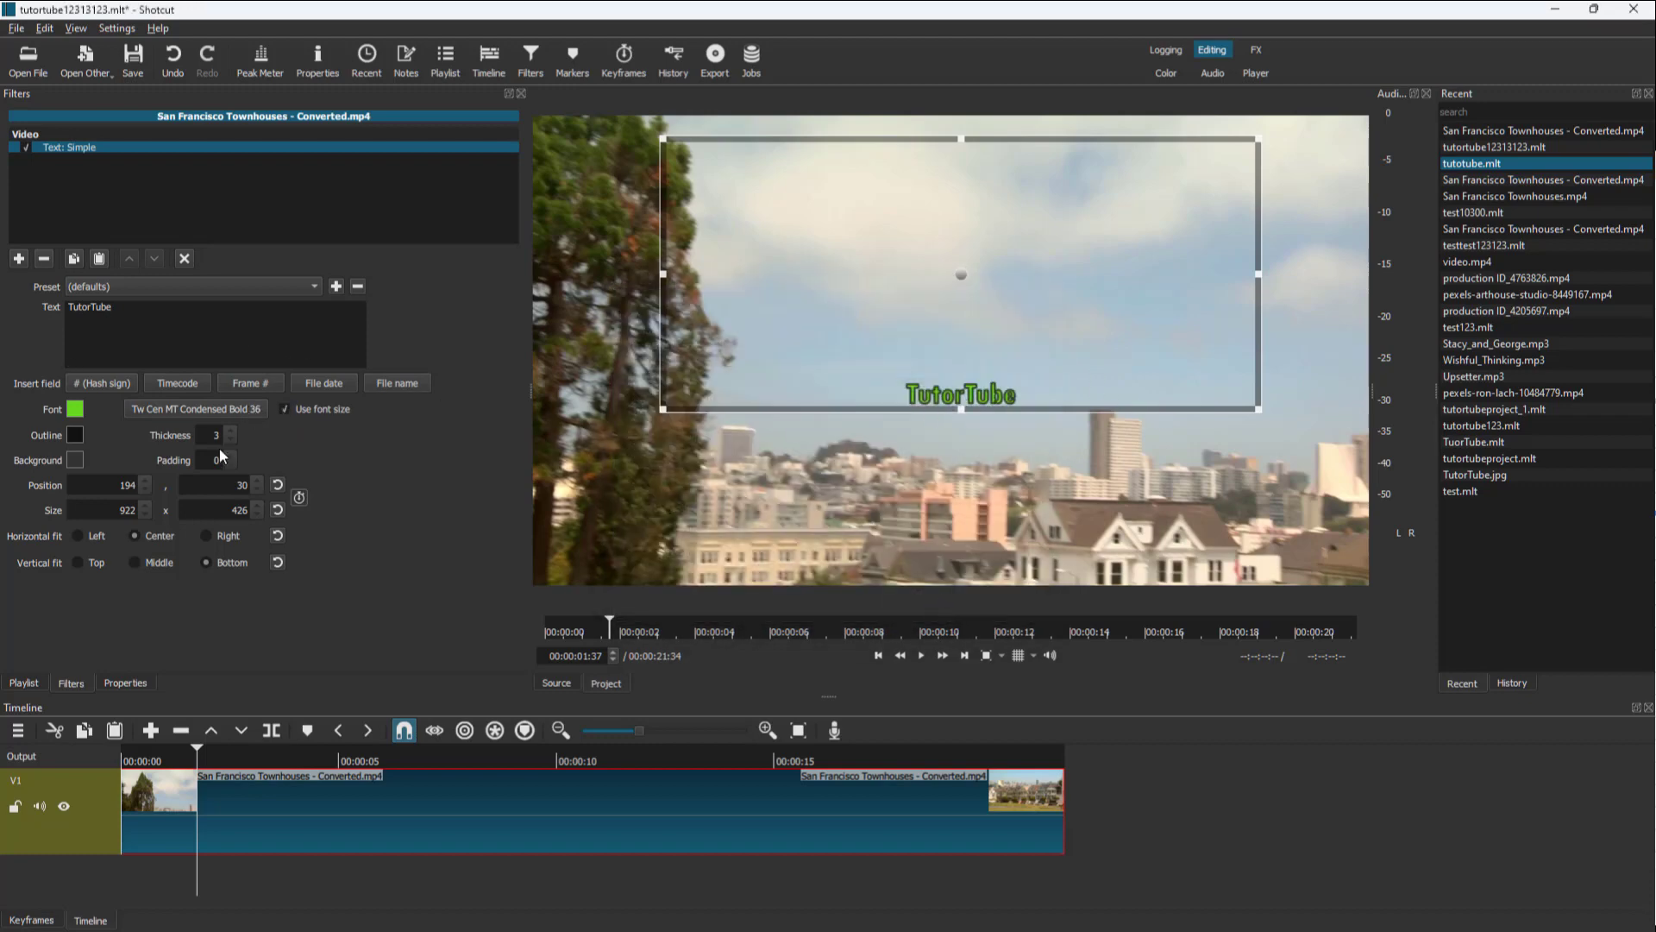
# Turn off Use font size so TutorTube scales to fill its box.
pyautogui.click(250, 409)
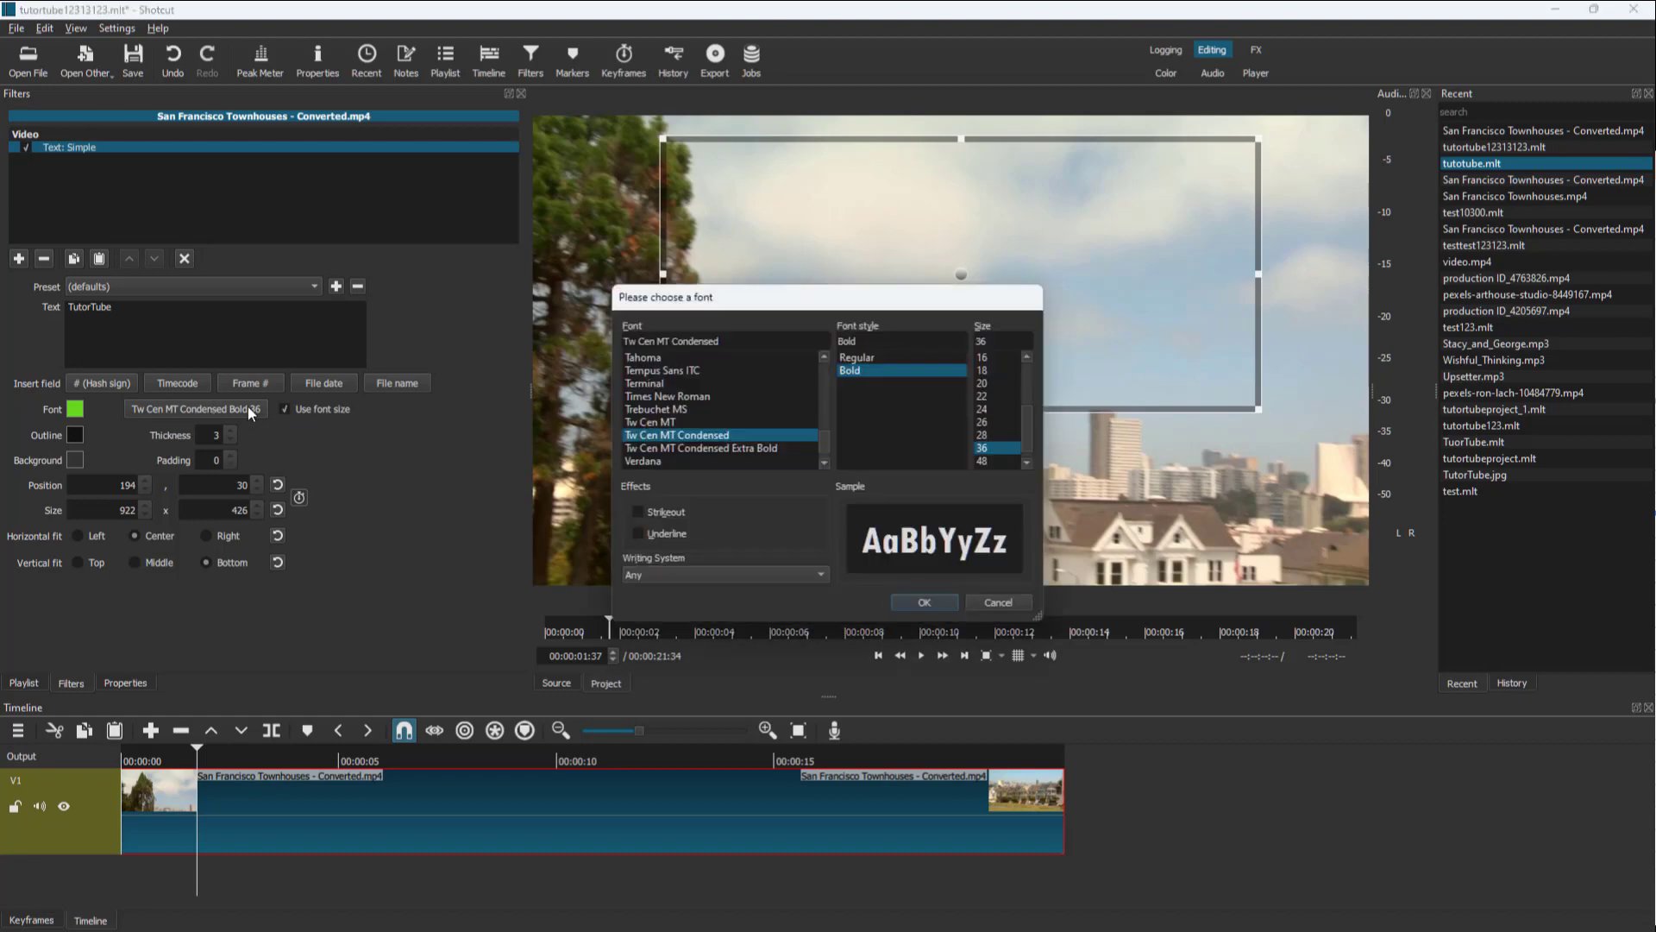
pyautogui.click(901, 597)
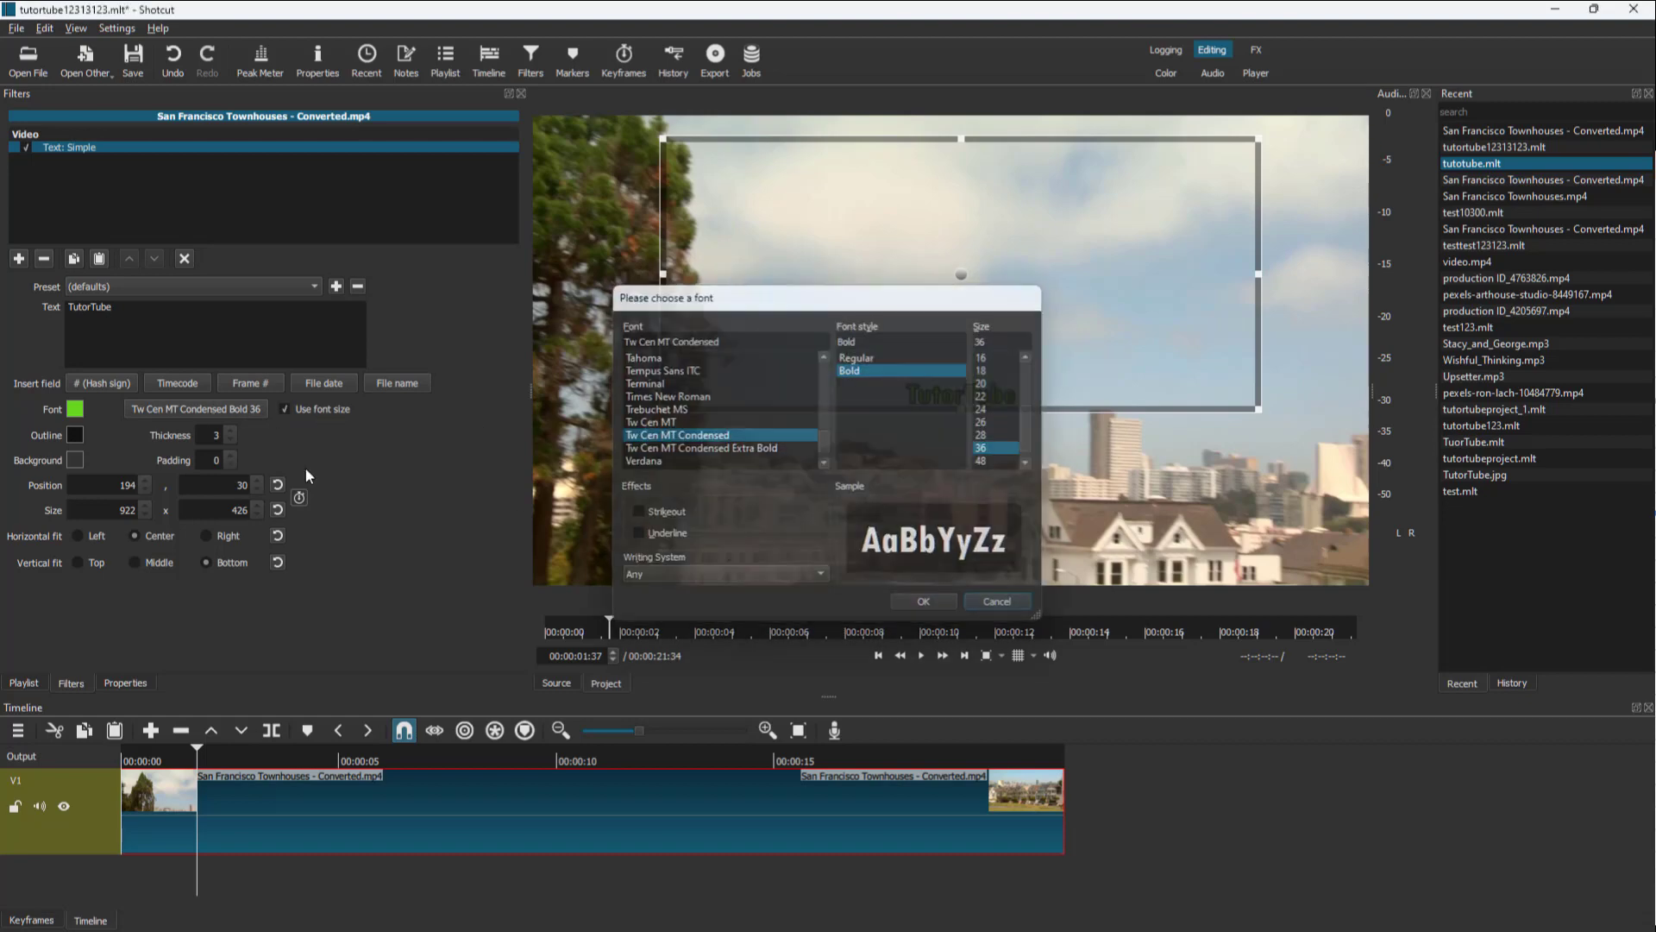
pyautogui.click(288, 411)
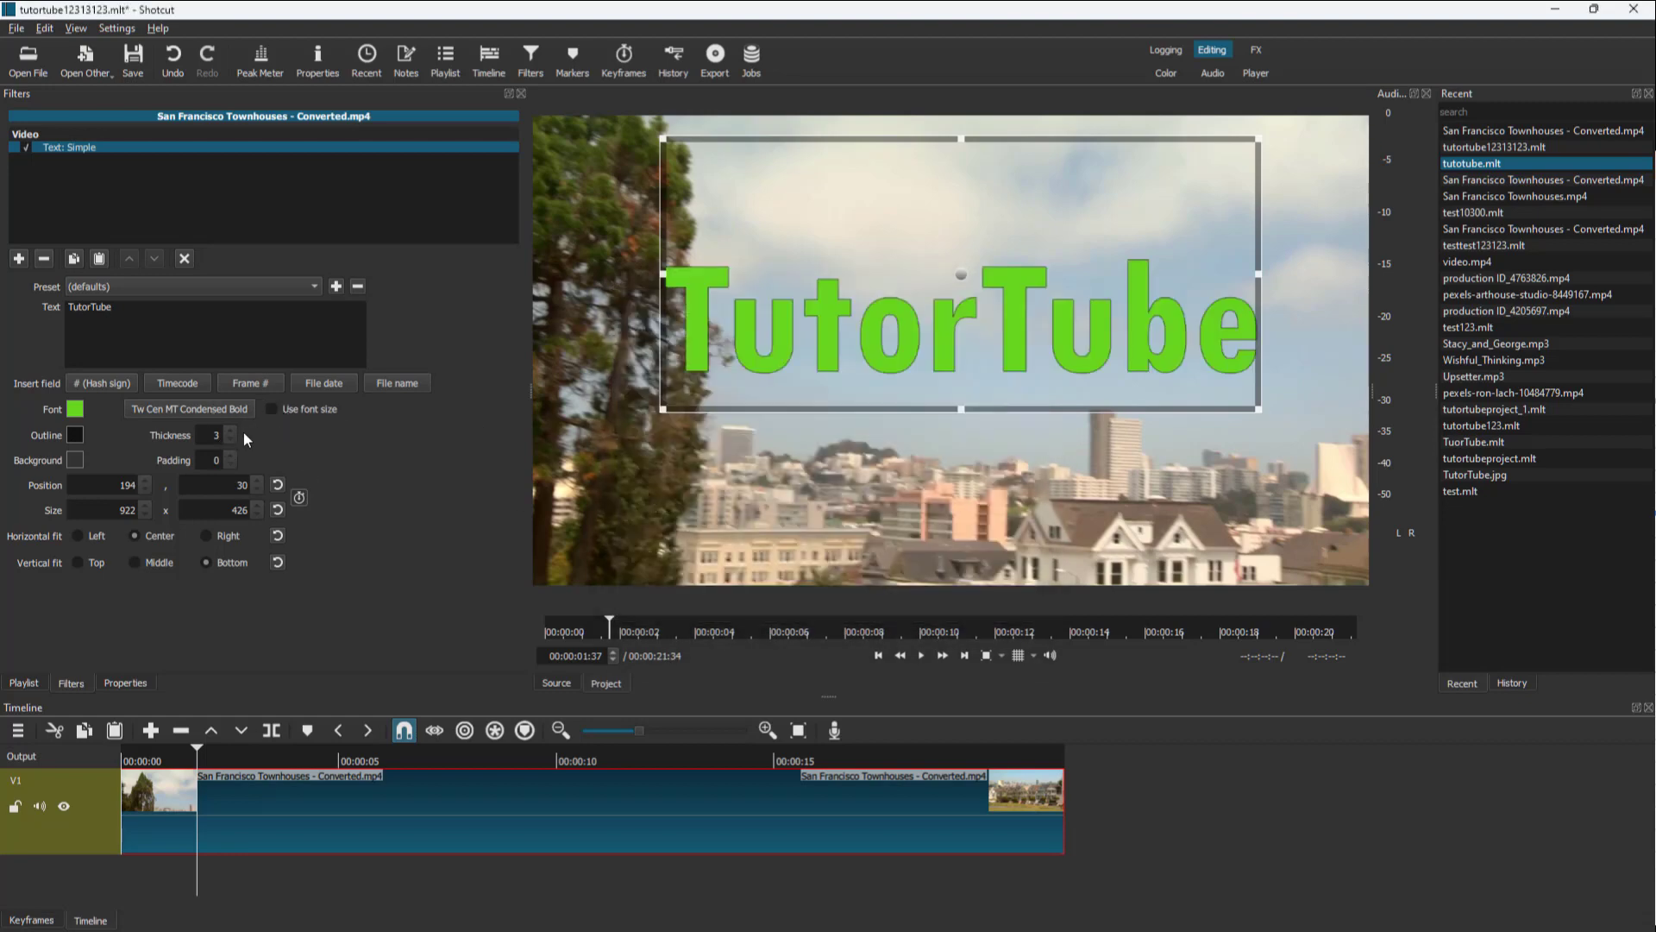
# Give the text a dark red #aa0000 outline with thickness 15.
pyautogui.click(74, 435)
pyautogui.click(646, 316)
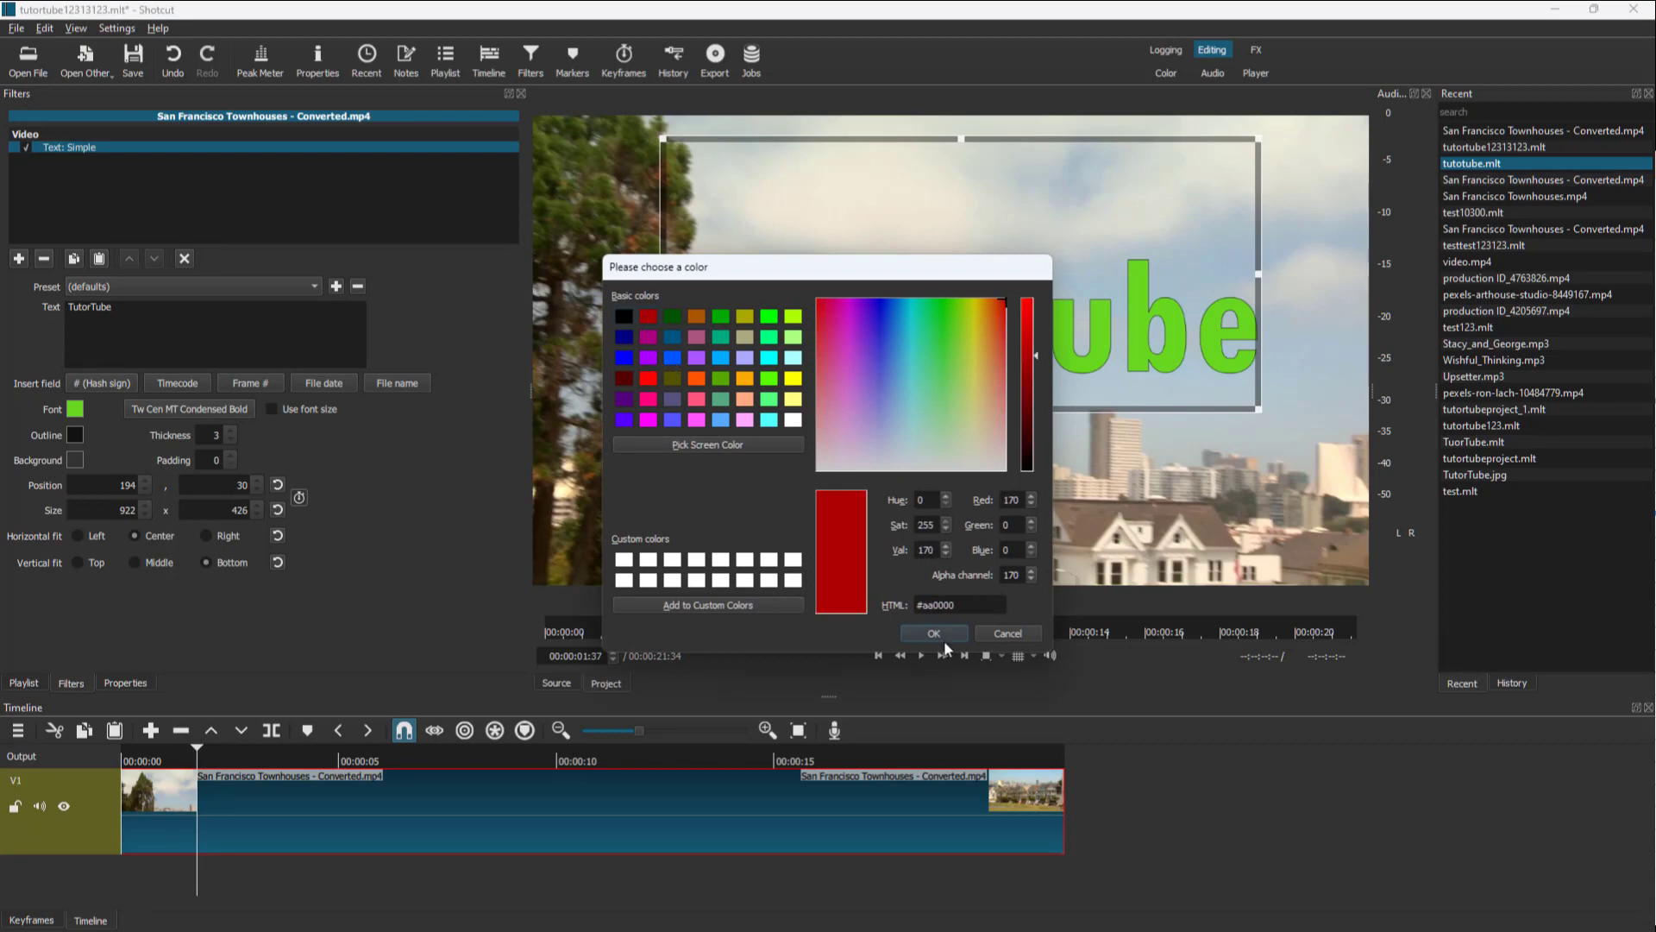
pyautogui.click(932, 631)
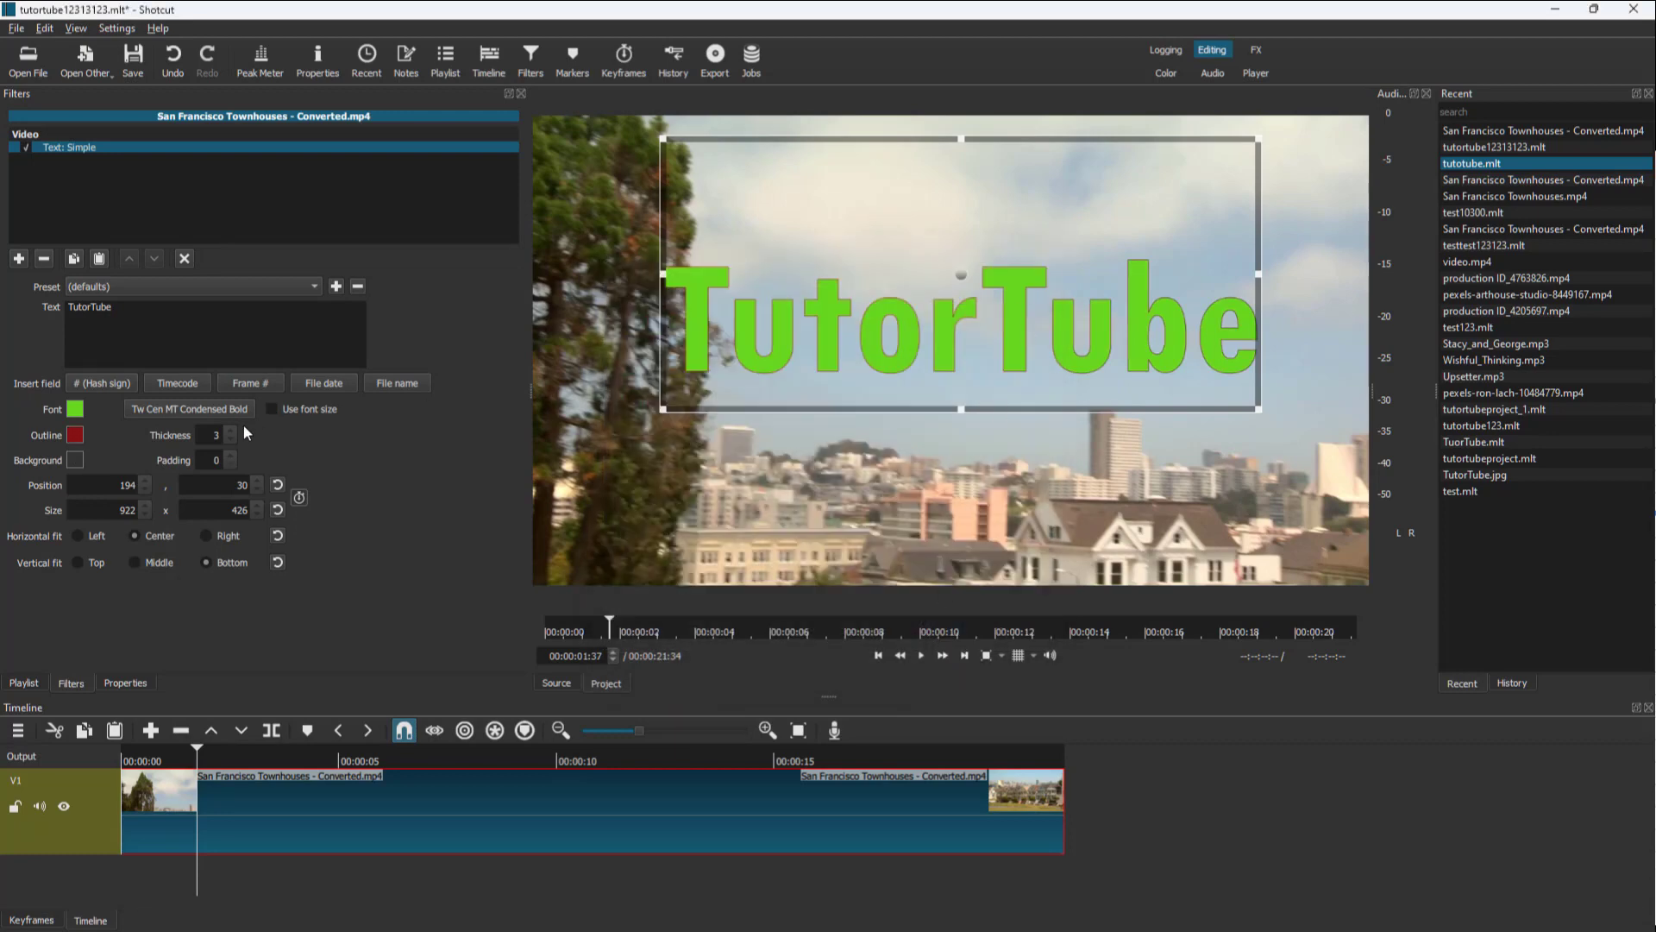
pyautogui.scroll(8, 233, 434)
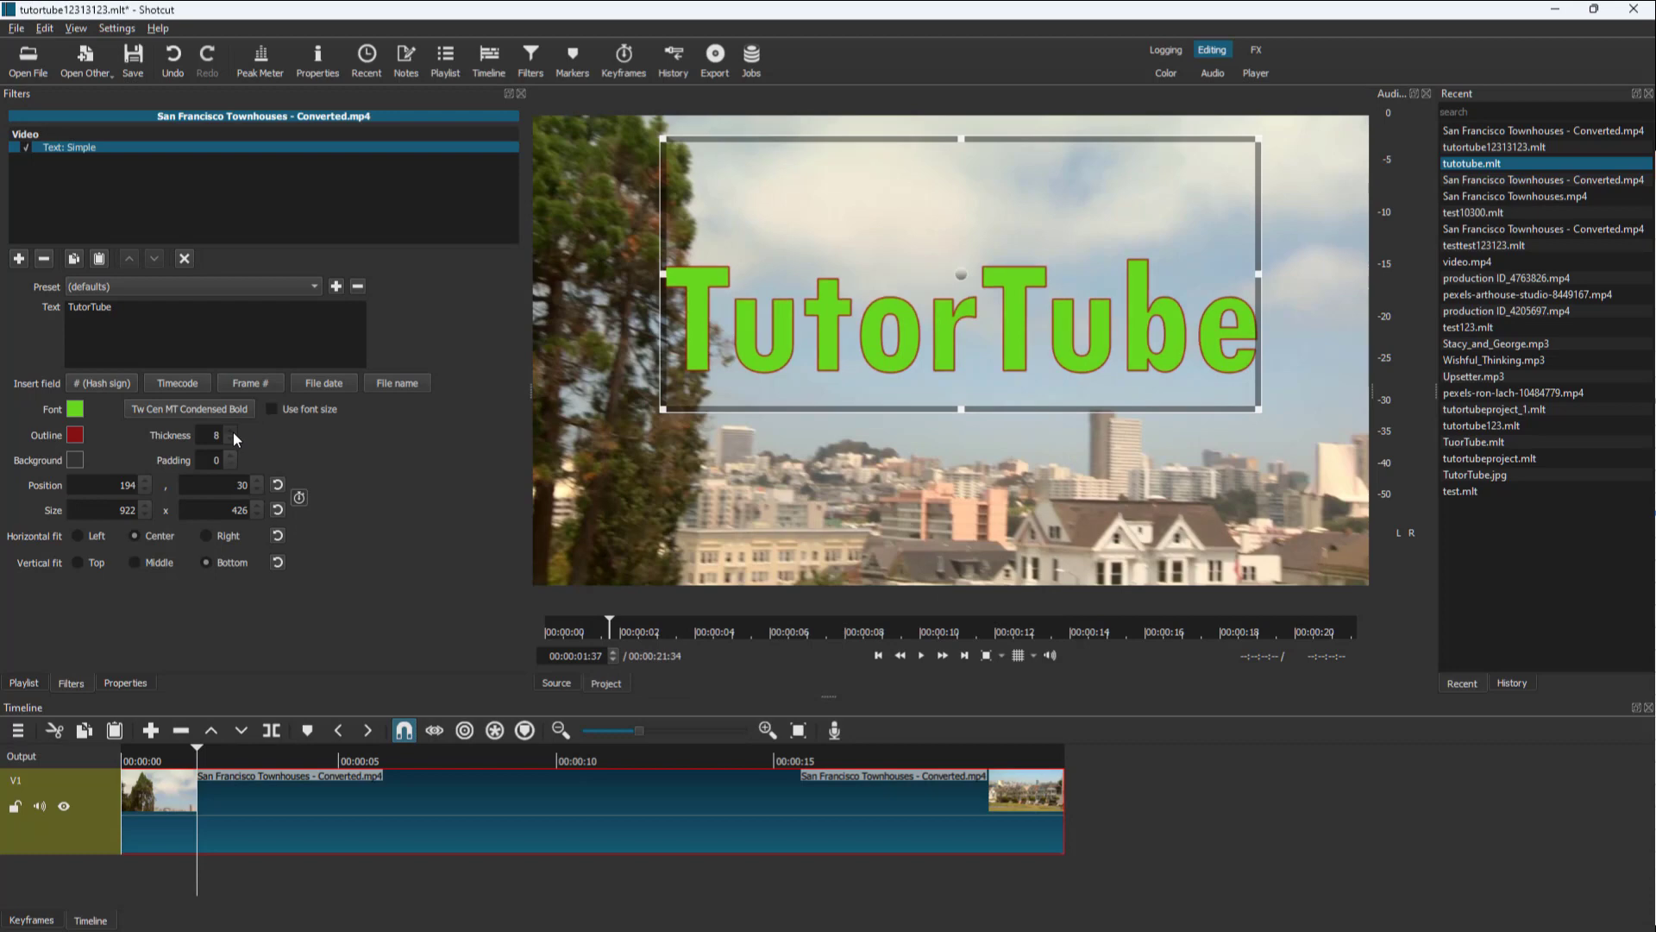
pyautogui.scroll(4, 233, 433)
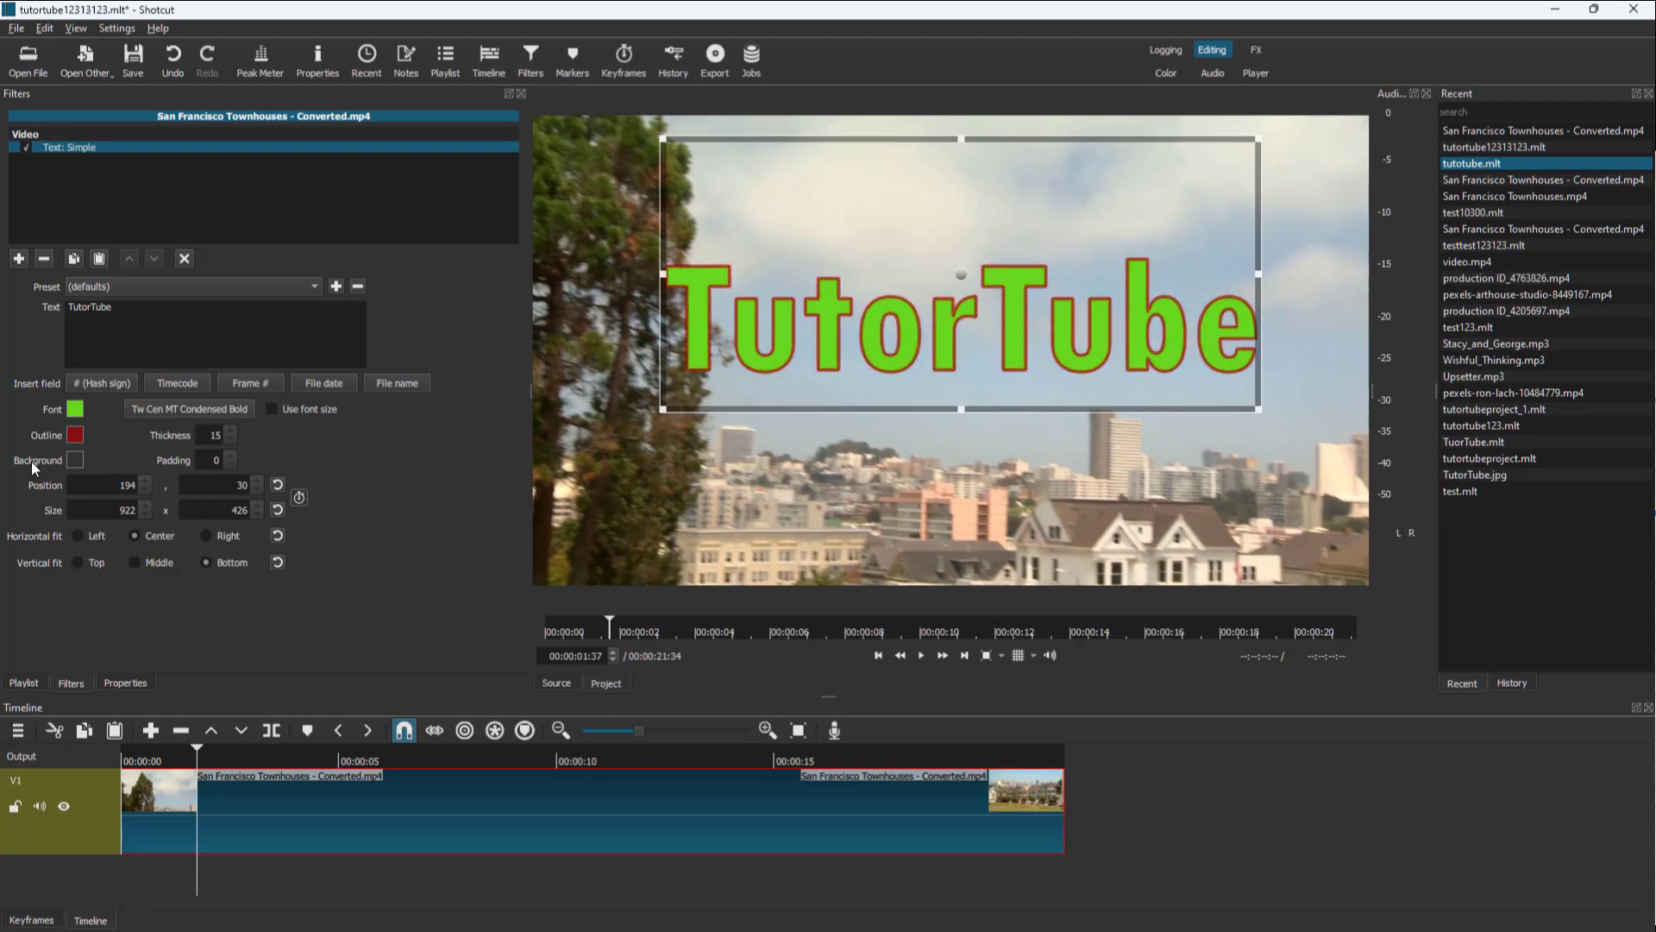
# Set the text background colour to navy blue #00007f.
pyautogui.click(74, 460)
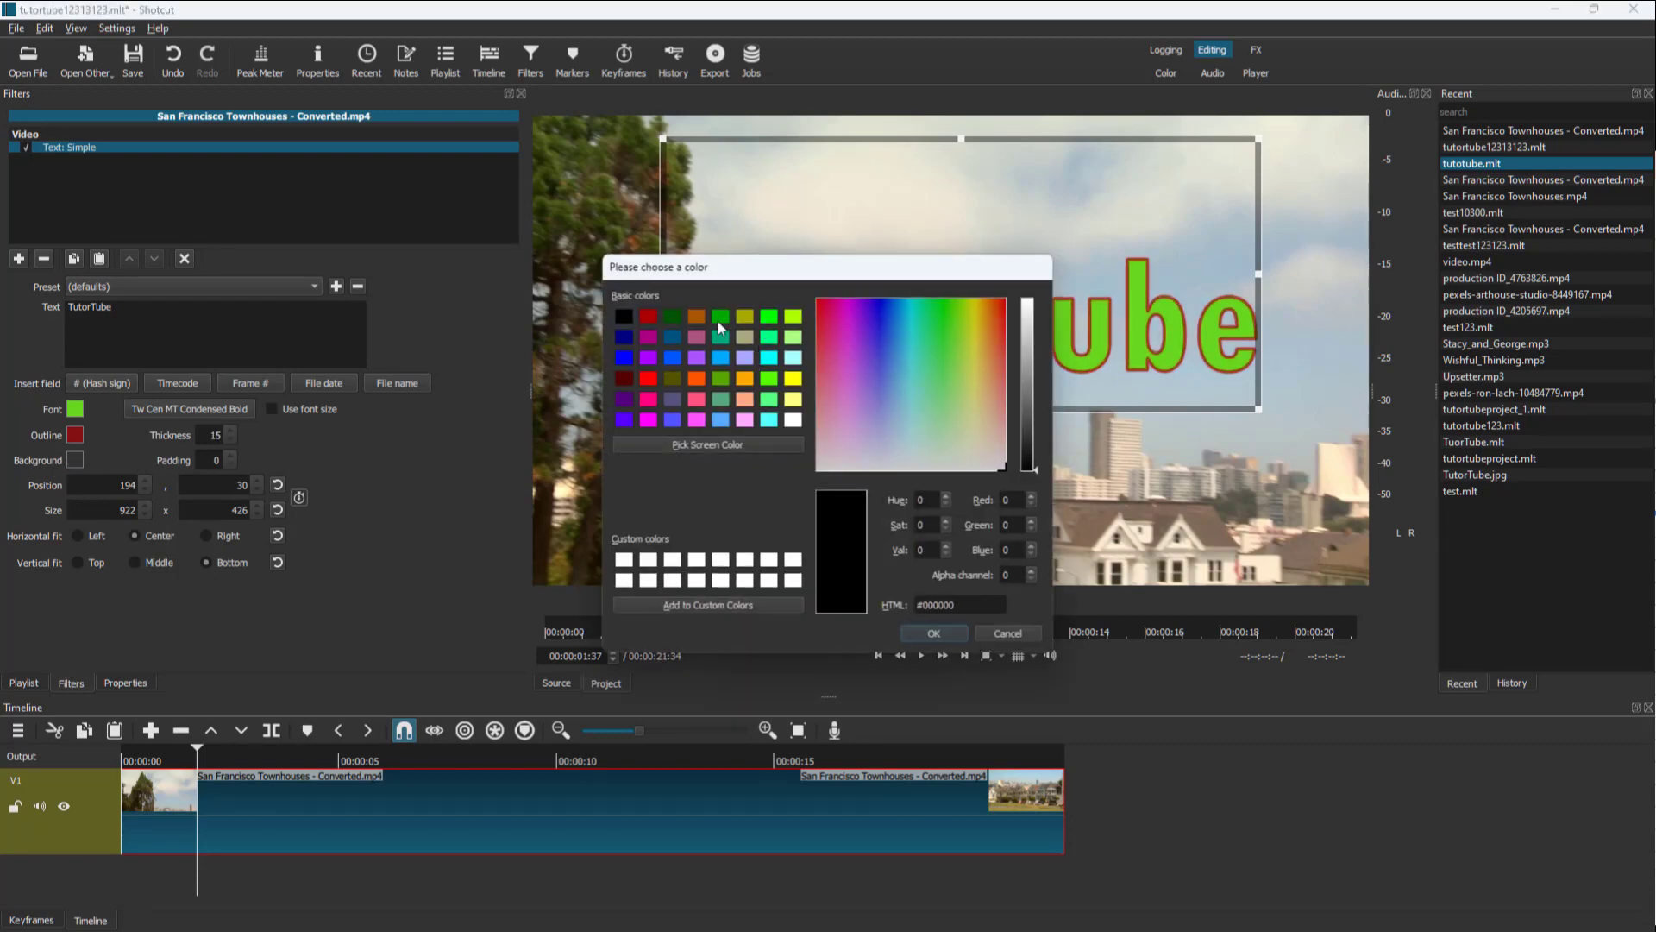
pyautogui.click(646, 318)
pyautogui.click(622, 338)
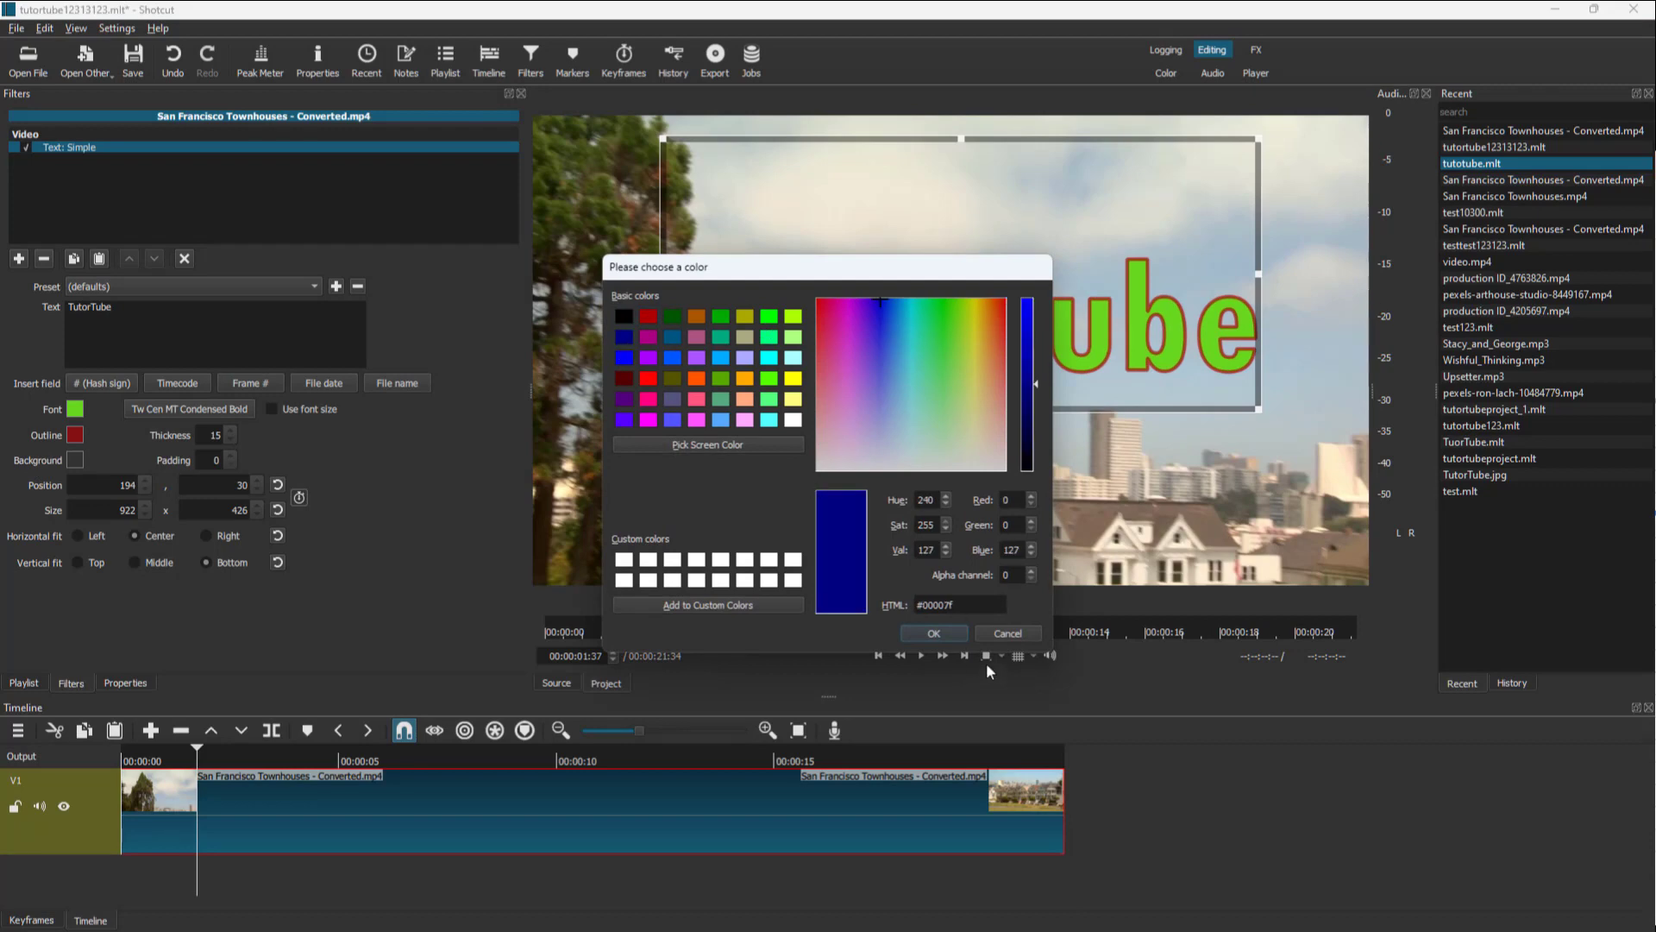
pyautogui.click(952, 633)
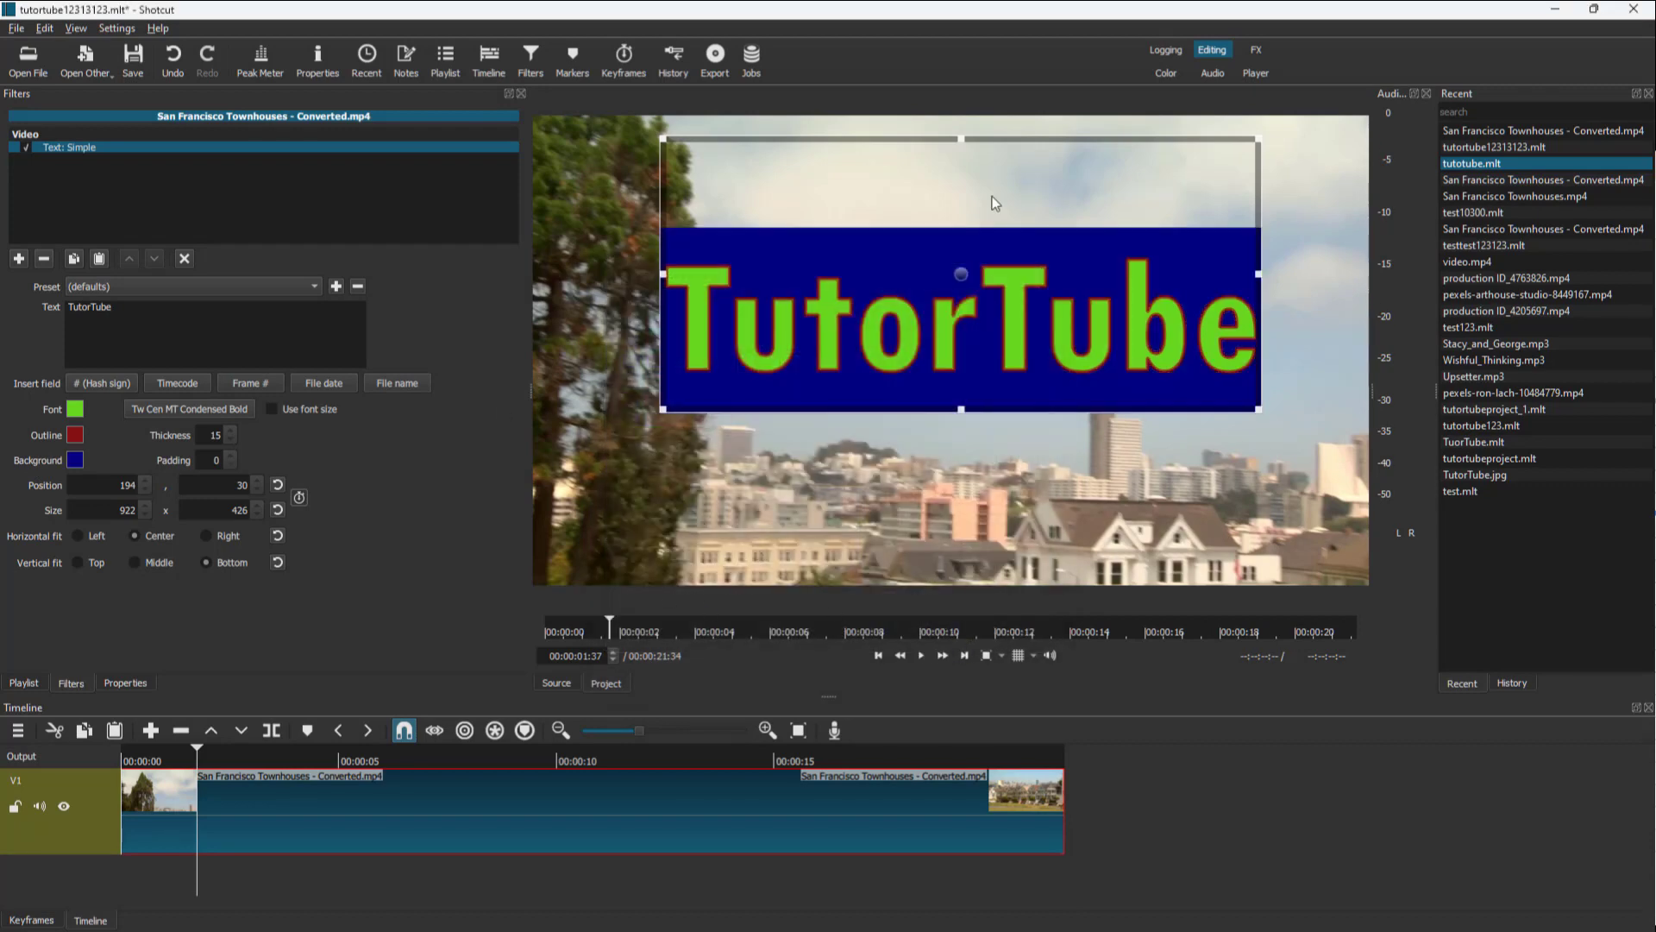
# Raise the Padding value to 54.
pyautogui.scroll(10, 226, 460)
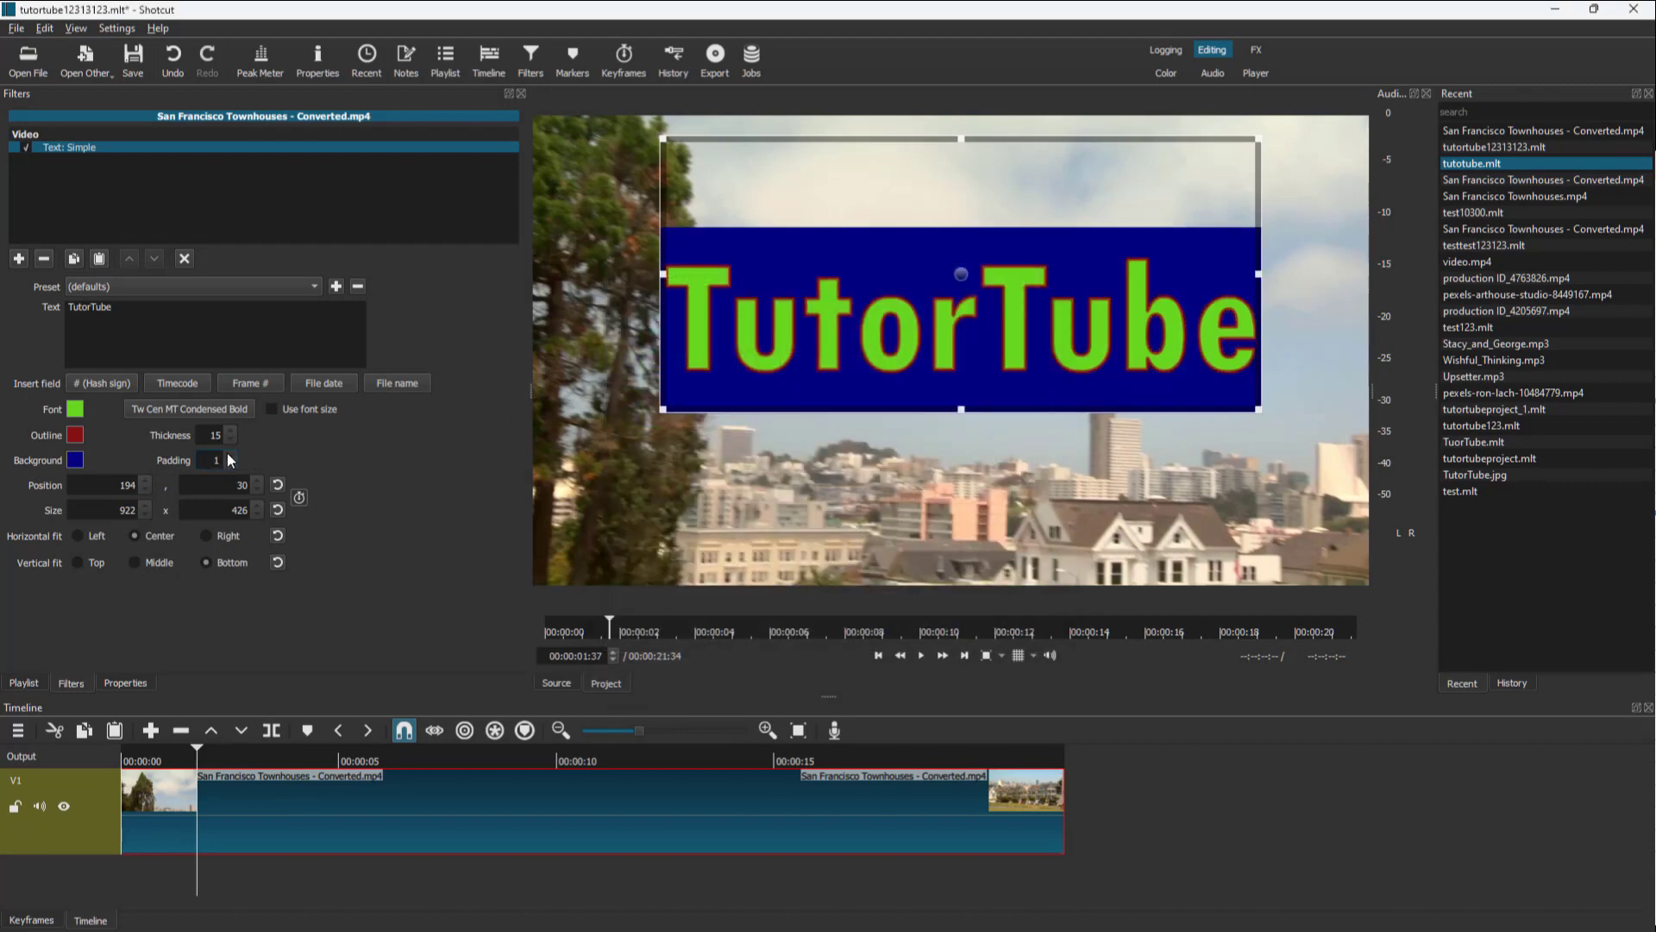
pyautogui.scroll(18, 228, 457)
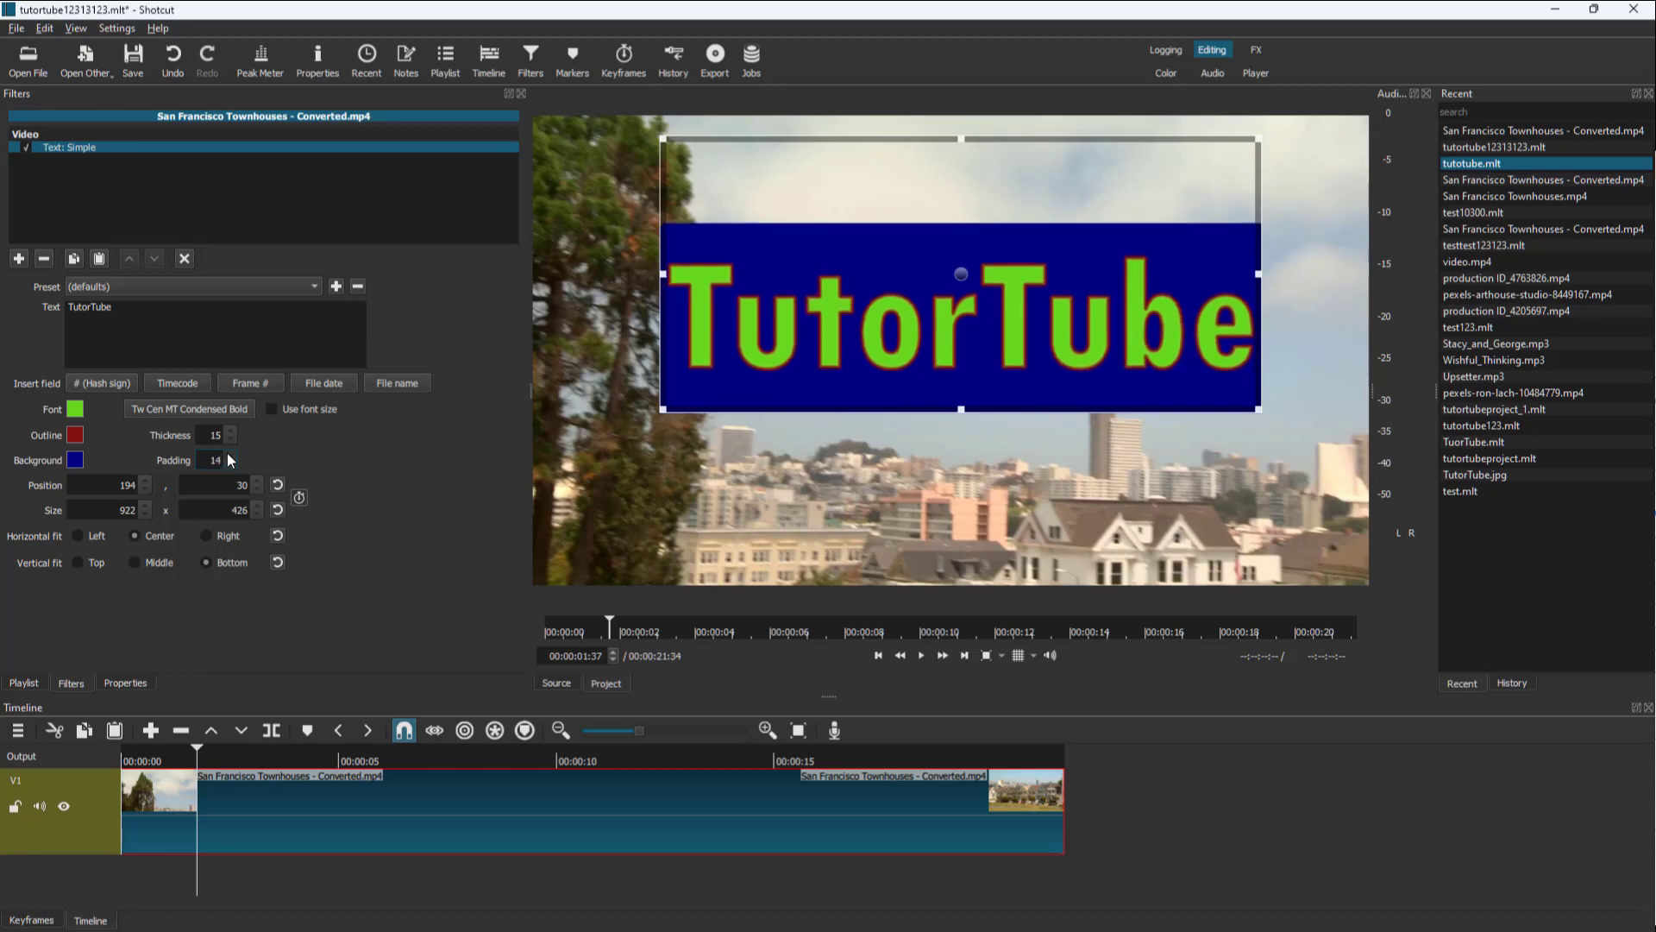
pyautogui.scroll(18, 226, 460)
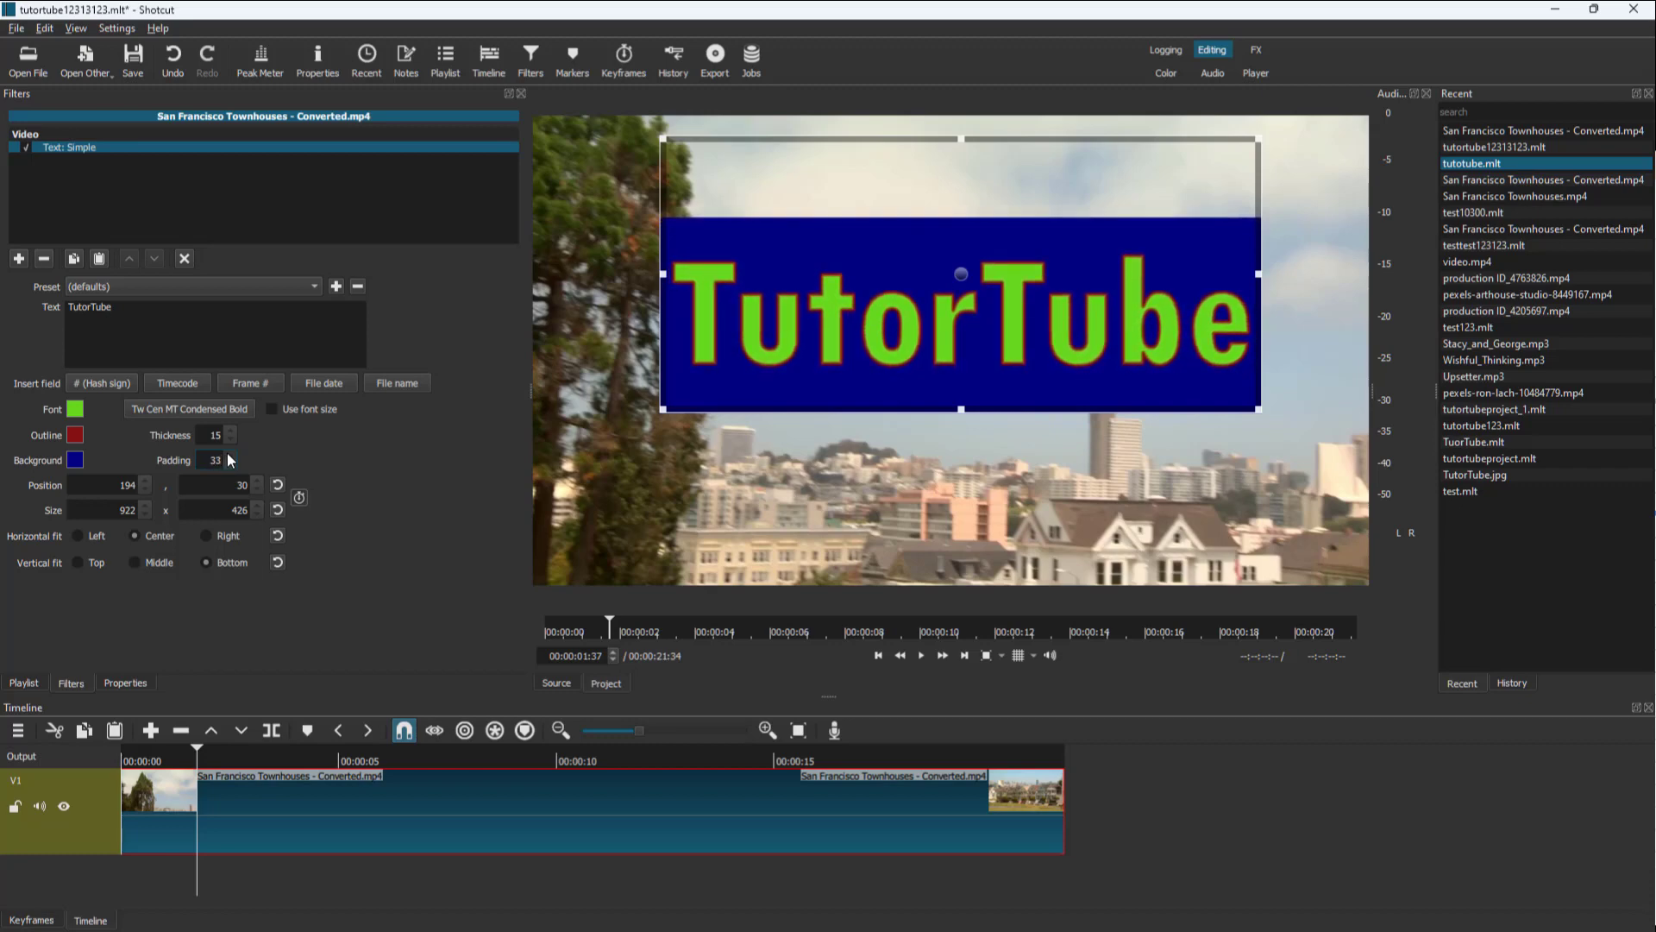
pyautogui.scroll(8, 226, 458)
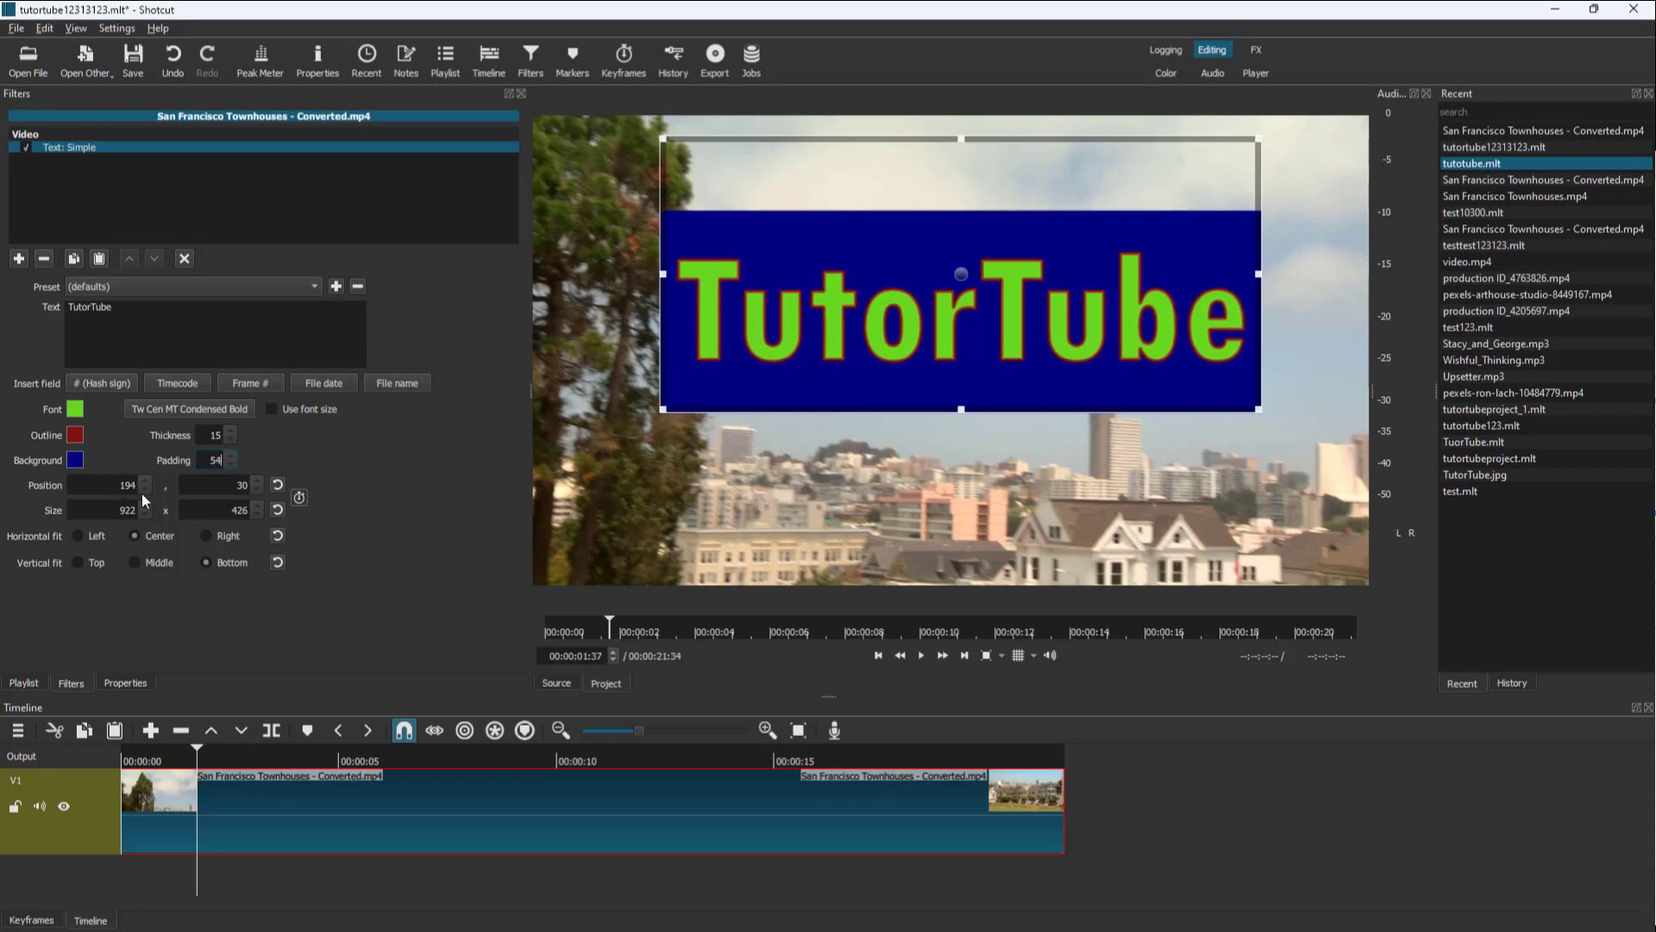
# Nudge Position X and drag the text box to a new spot.
pyautogui.scroll(1, 145, 485)
pyautogui.scroll(16, 143, 482)
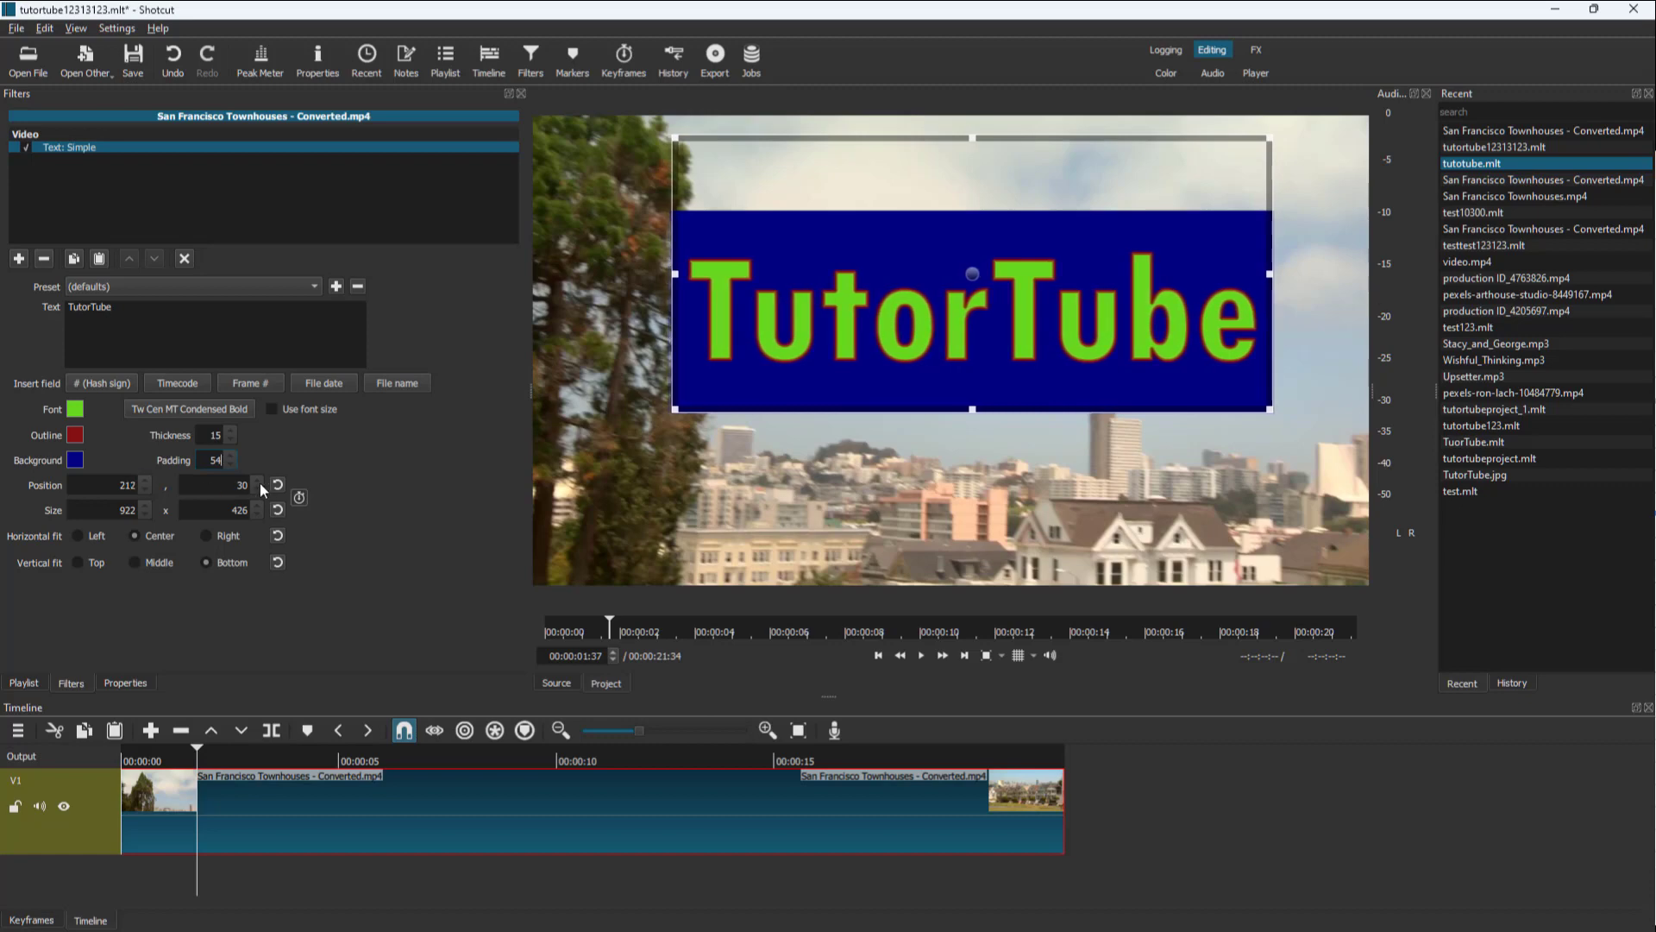
pyautogui.moveTo(966, 270); pyautogui.dragTo(920, 322)
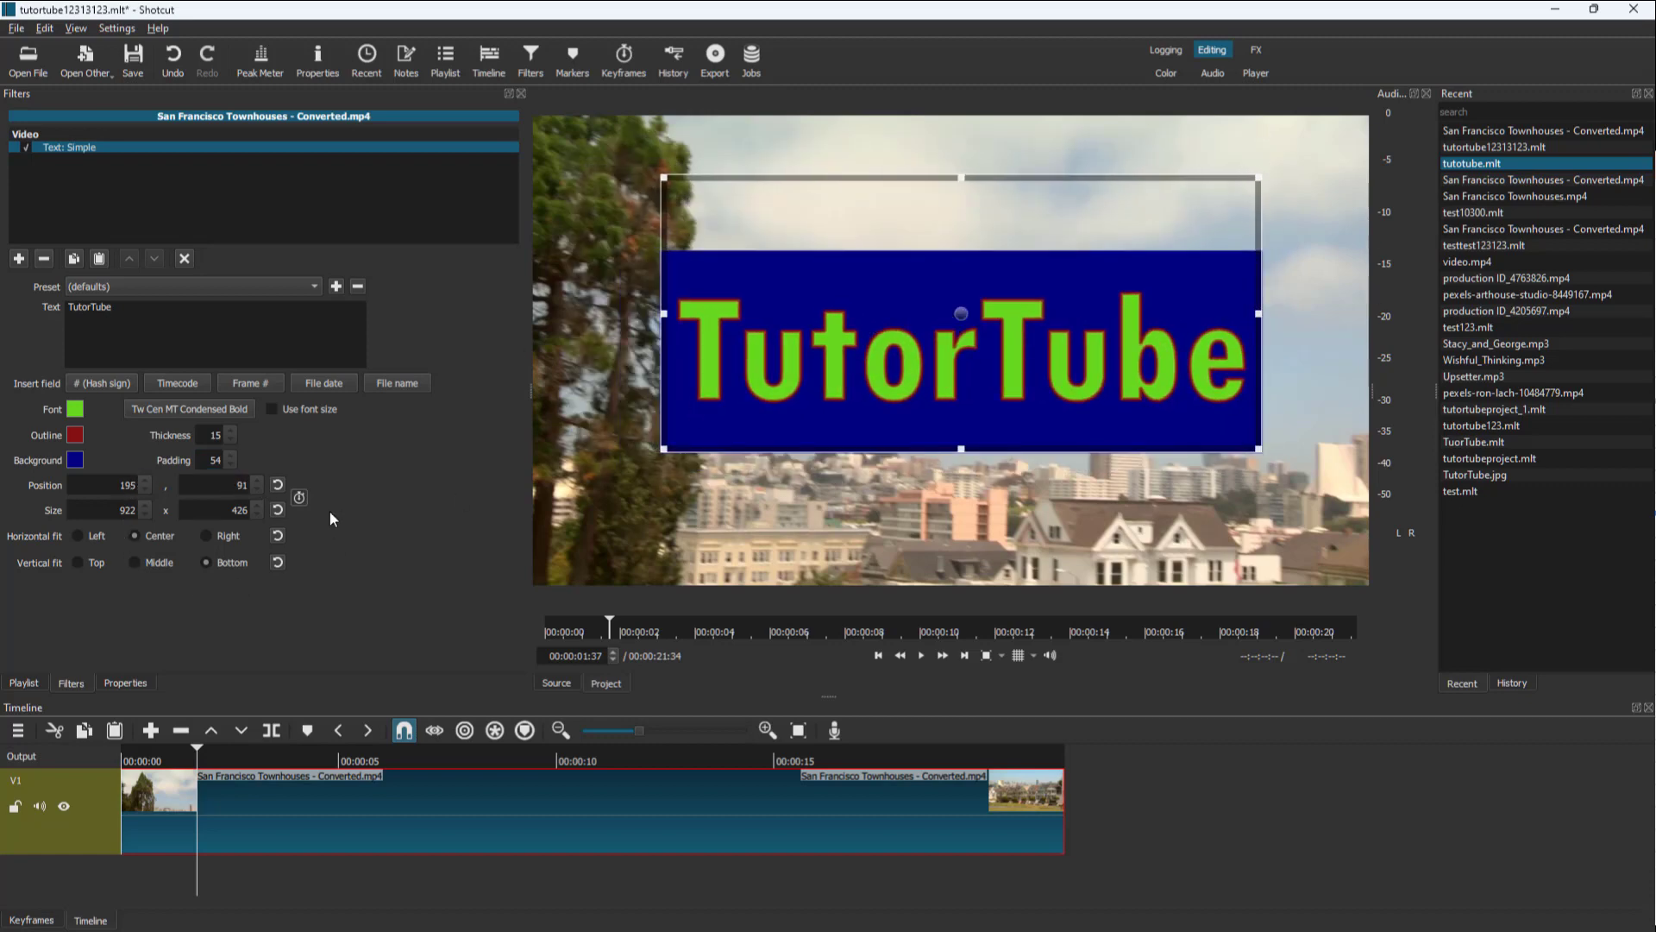
pyautogui.scroll(14, 150, 505)
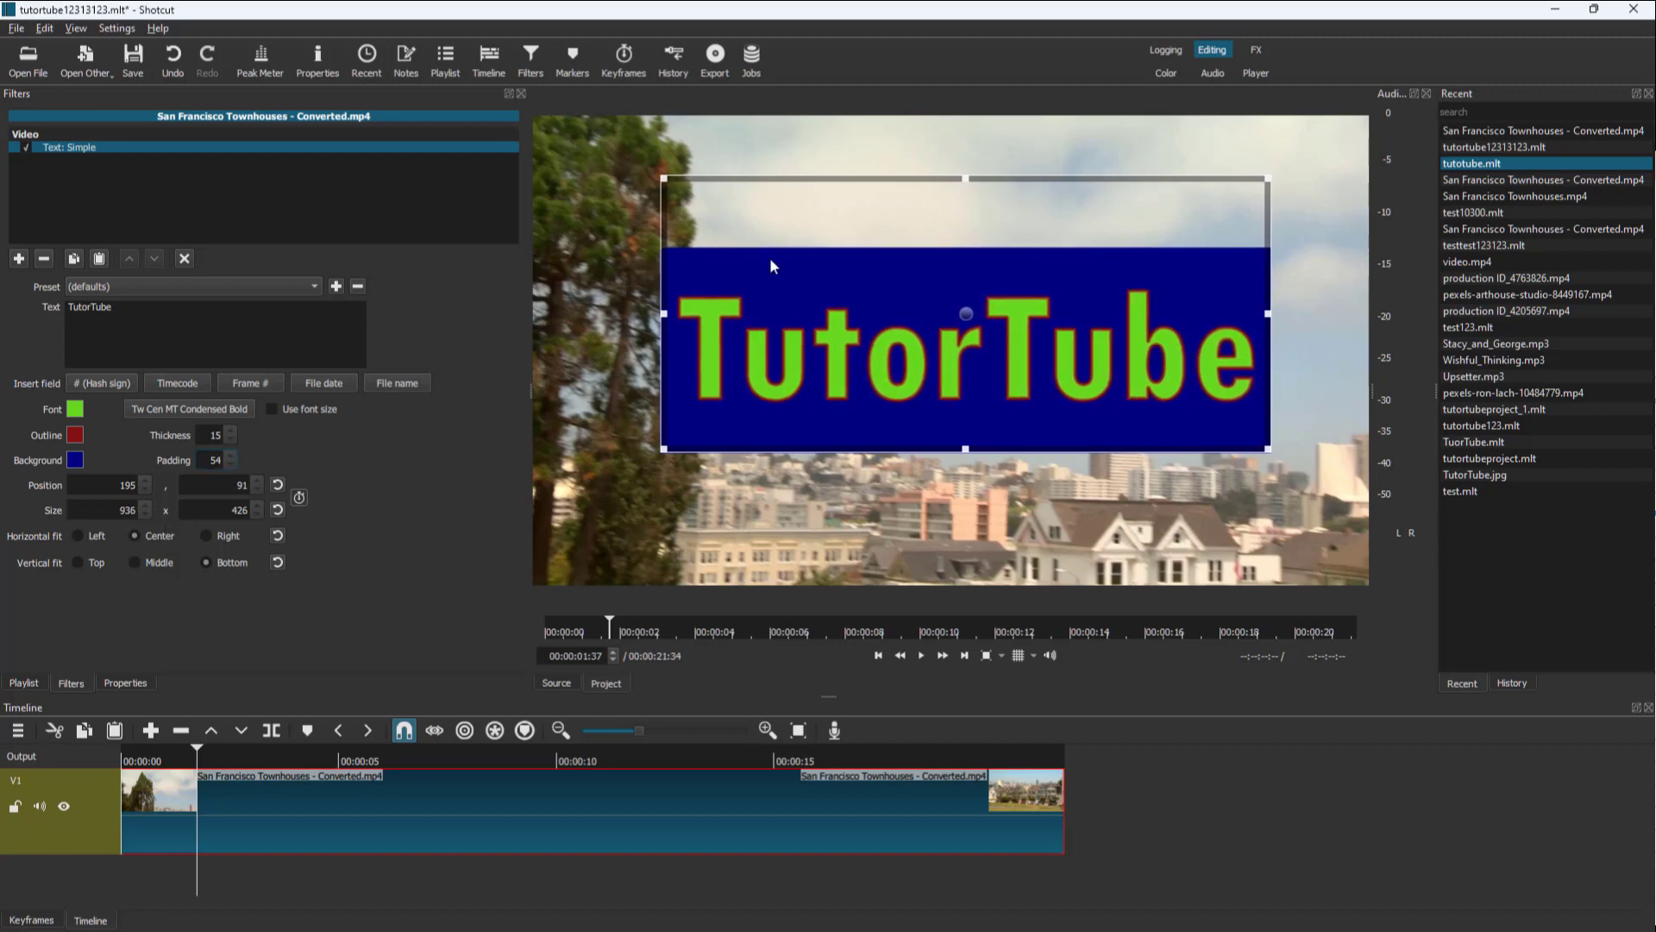
# Shrink the text frame from its top-left corner to 850 x 340 at 281, 177.
pyautogui.moveTo(664, 179); pyautogui.dragTo(688, 202)
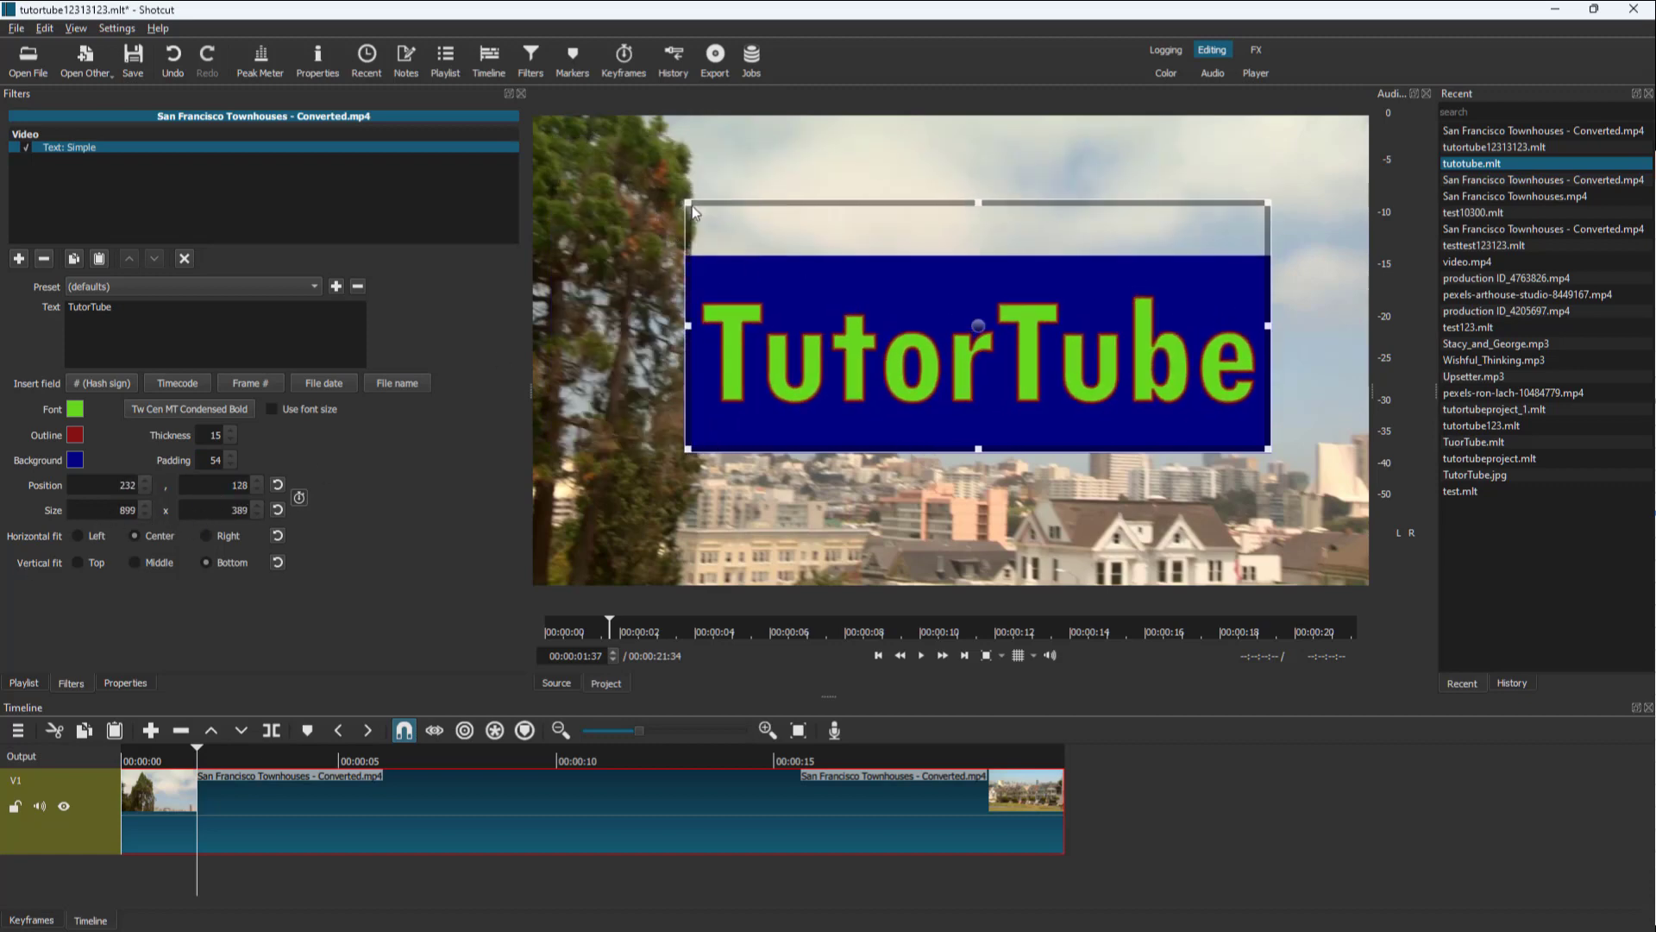
pyautogui.moveTo(690, 207); pyautogui.dragTo(701, 221)
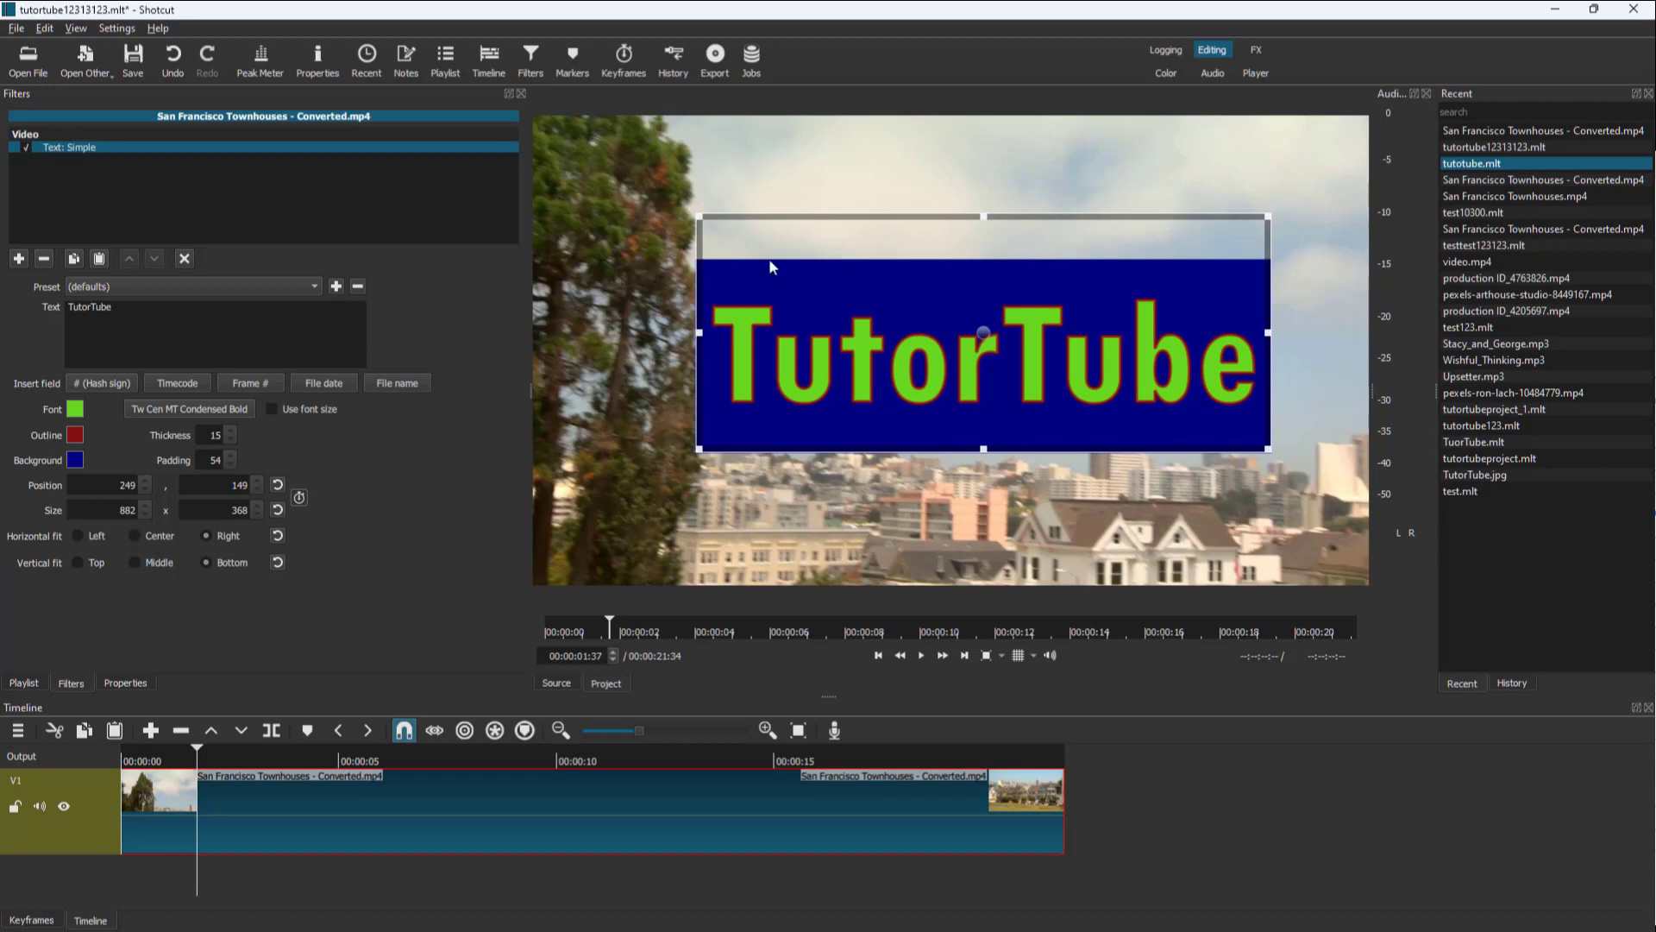
pyautogui.moveTo(769, 257); pyautogui.dragTo(754, 369)
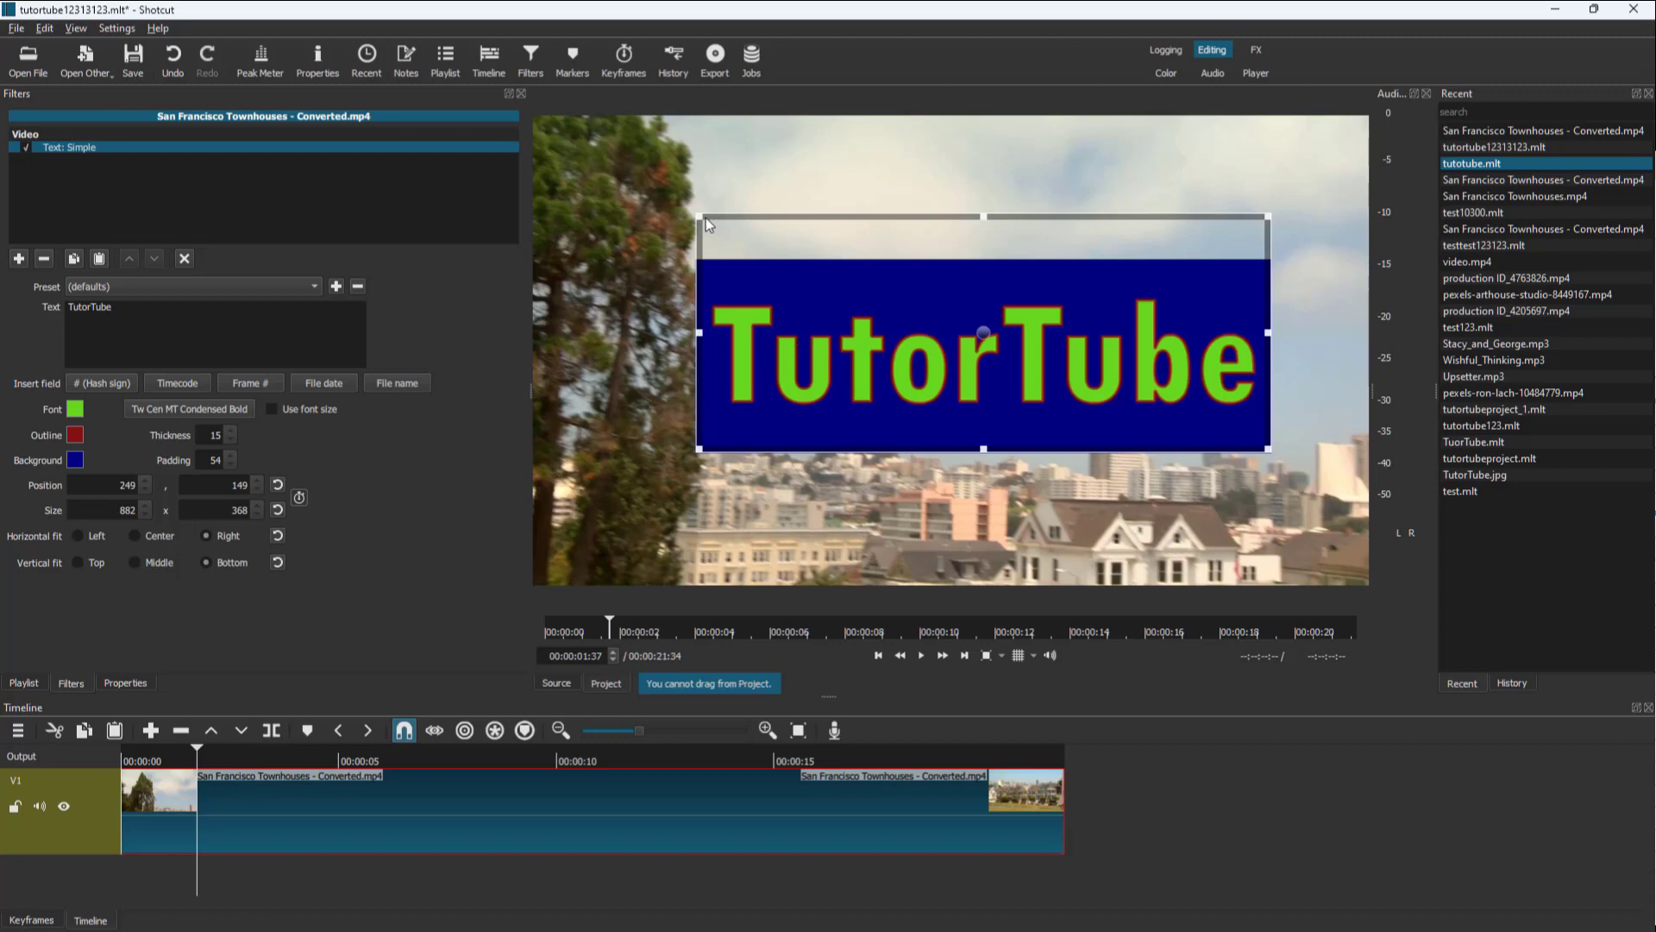
pyautogui.moveTo(703, 216); pyautogui.dragTo(731, 248)
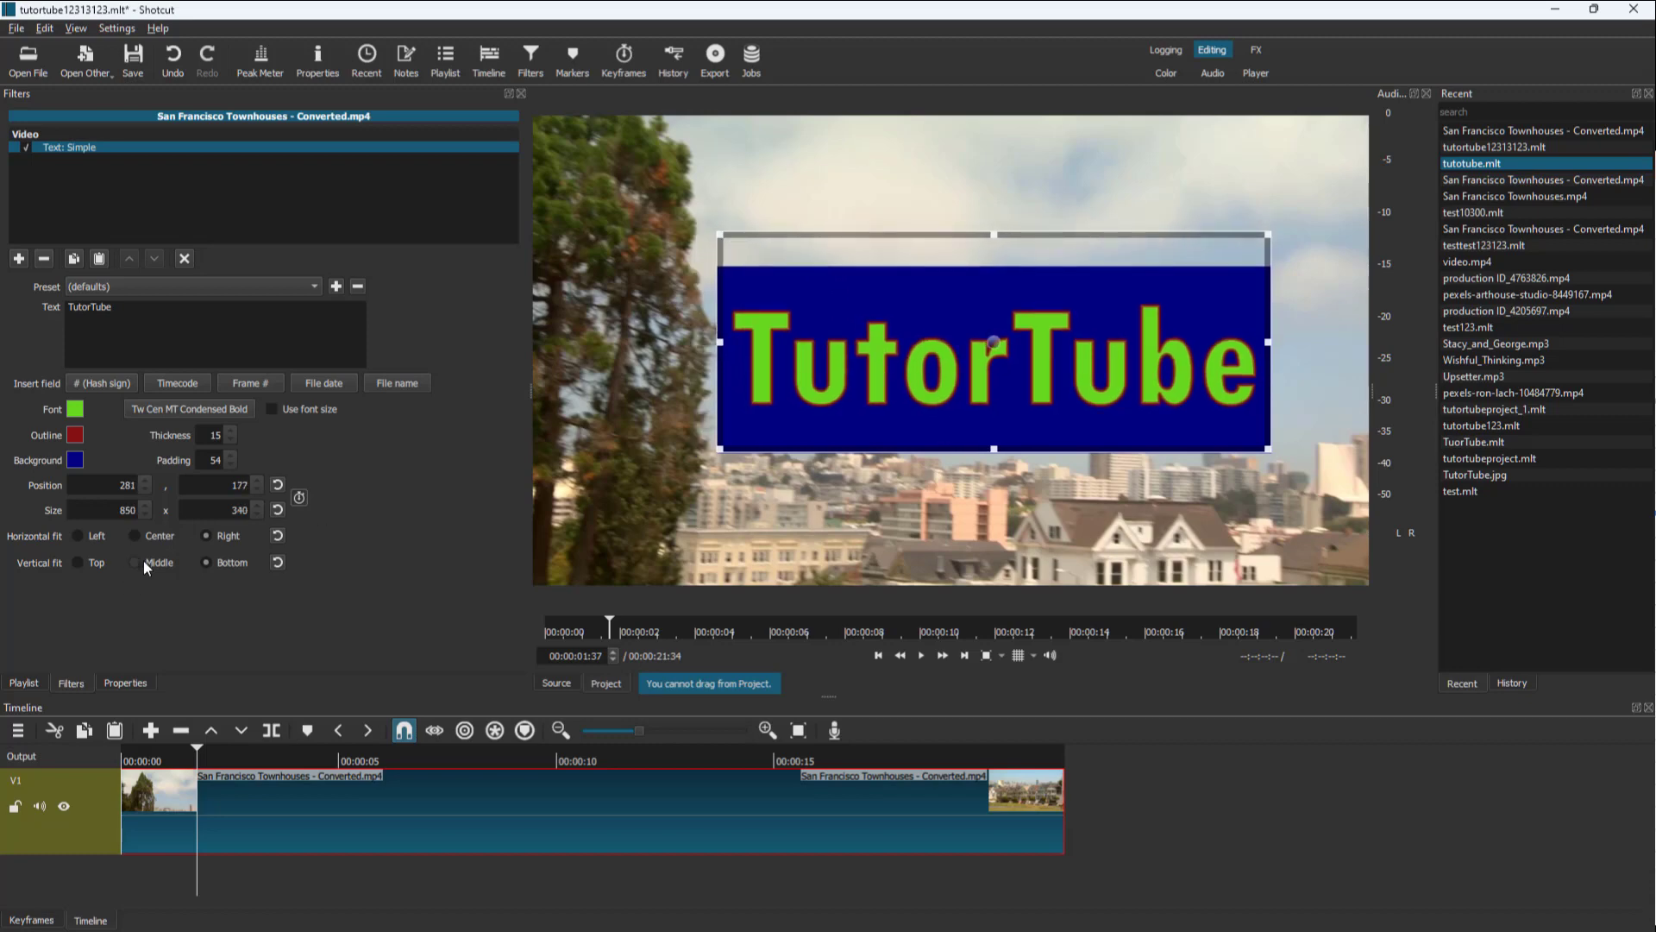
# Set TutorTube's vertical fit to Middle and bring up the Tw Cen MT Condensed Bold font chooser.
pyautogui.click(143, 562)
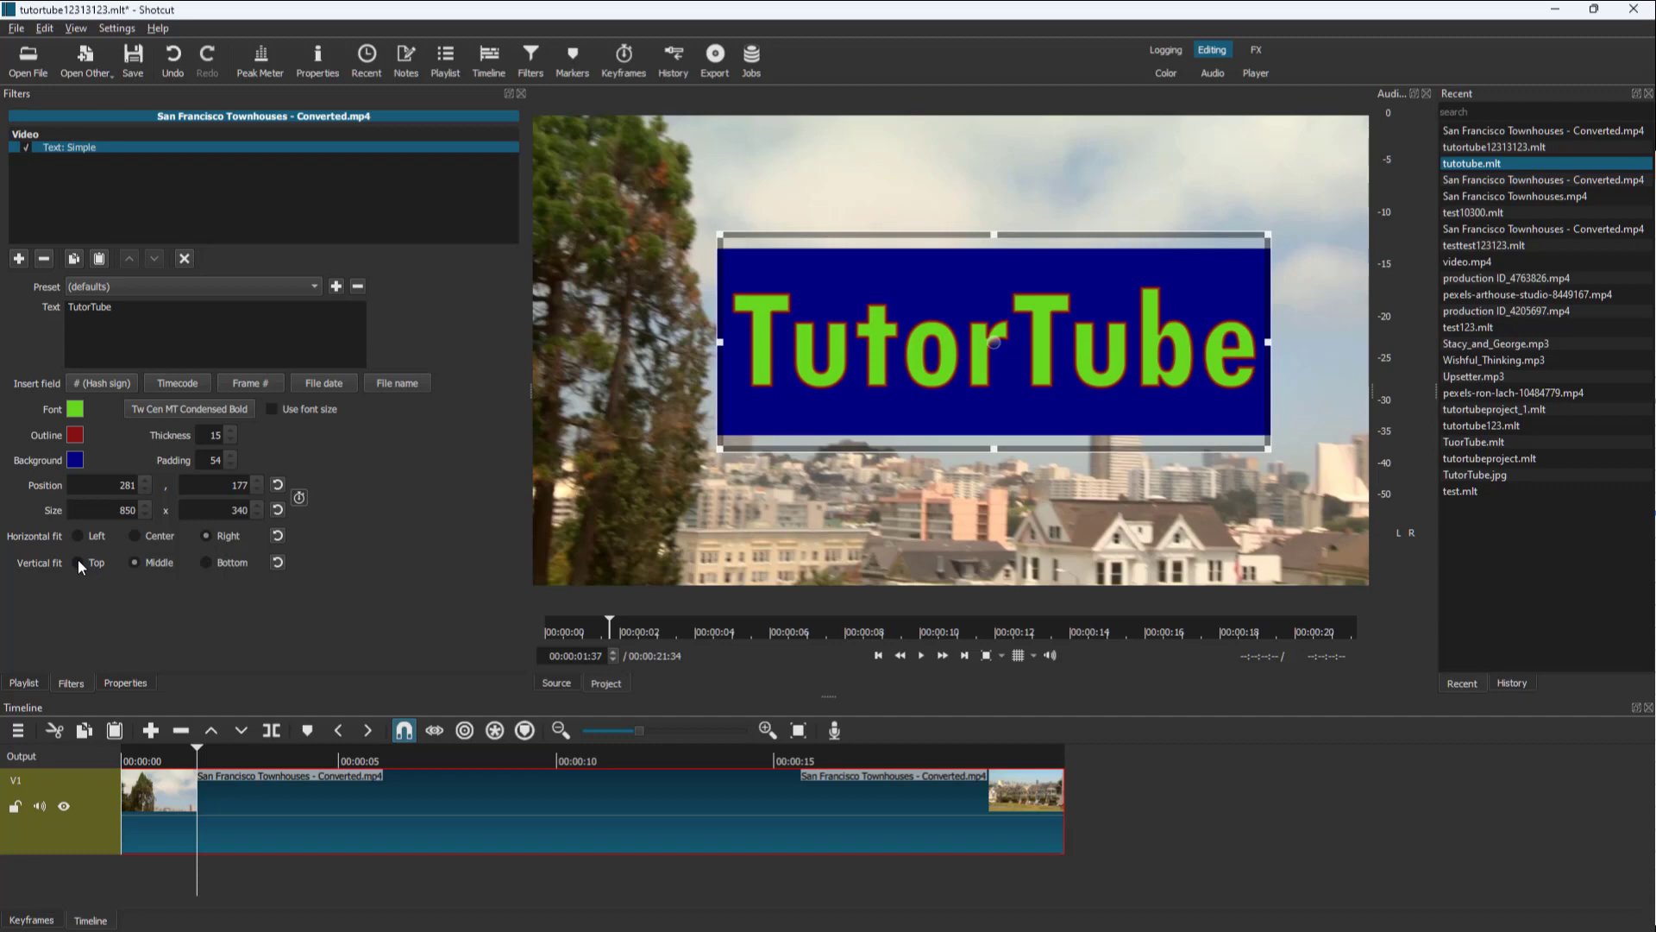
pyautogui.click(78, 563)
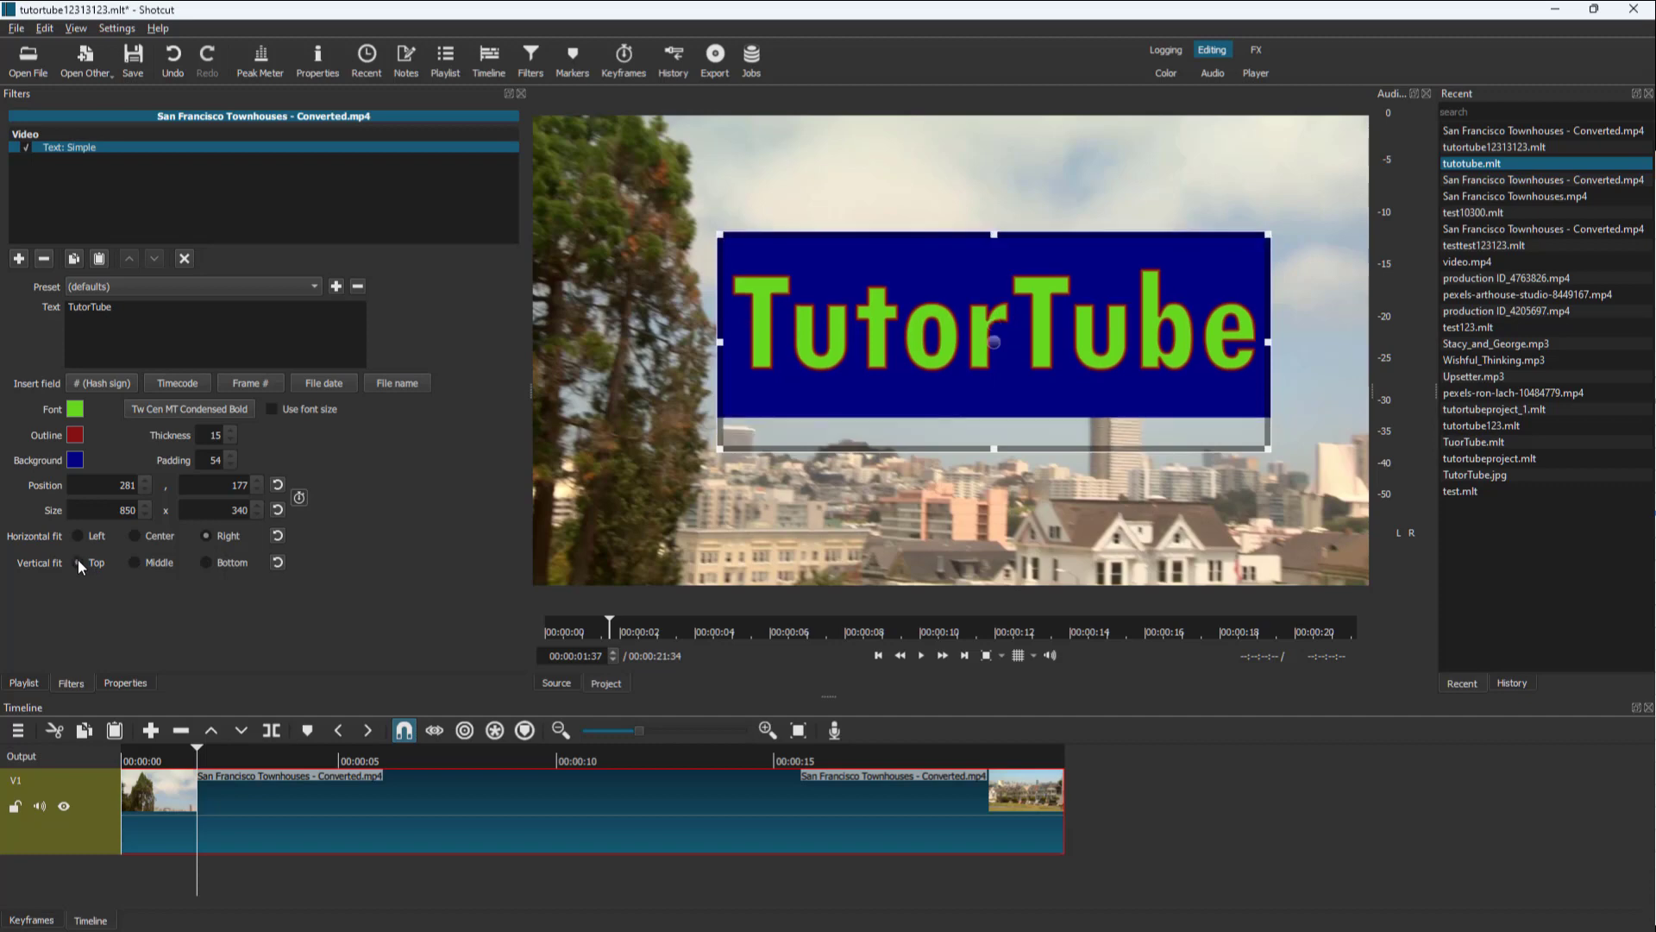
pyautogui.click(150, 565)
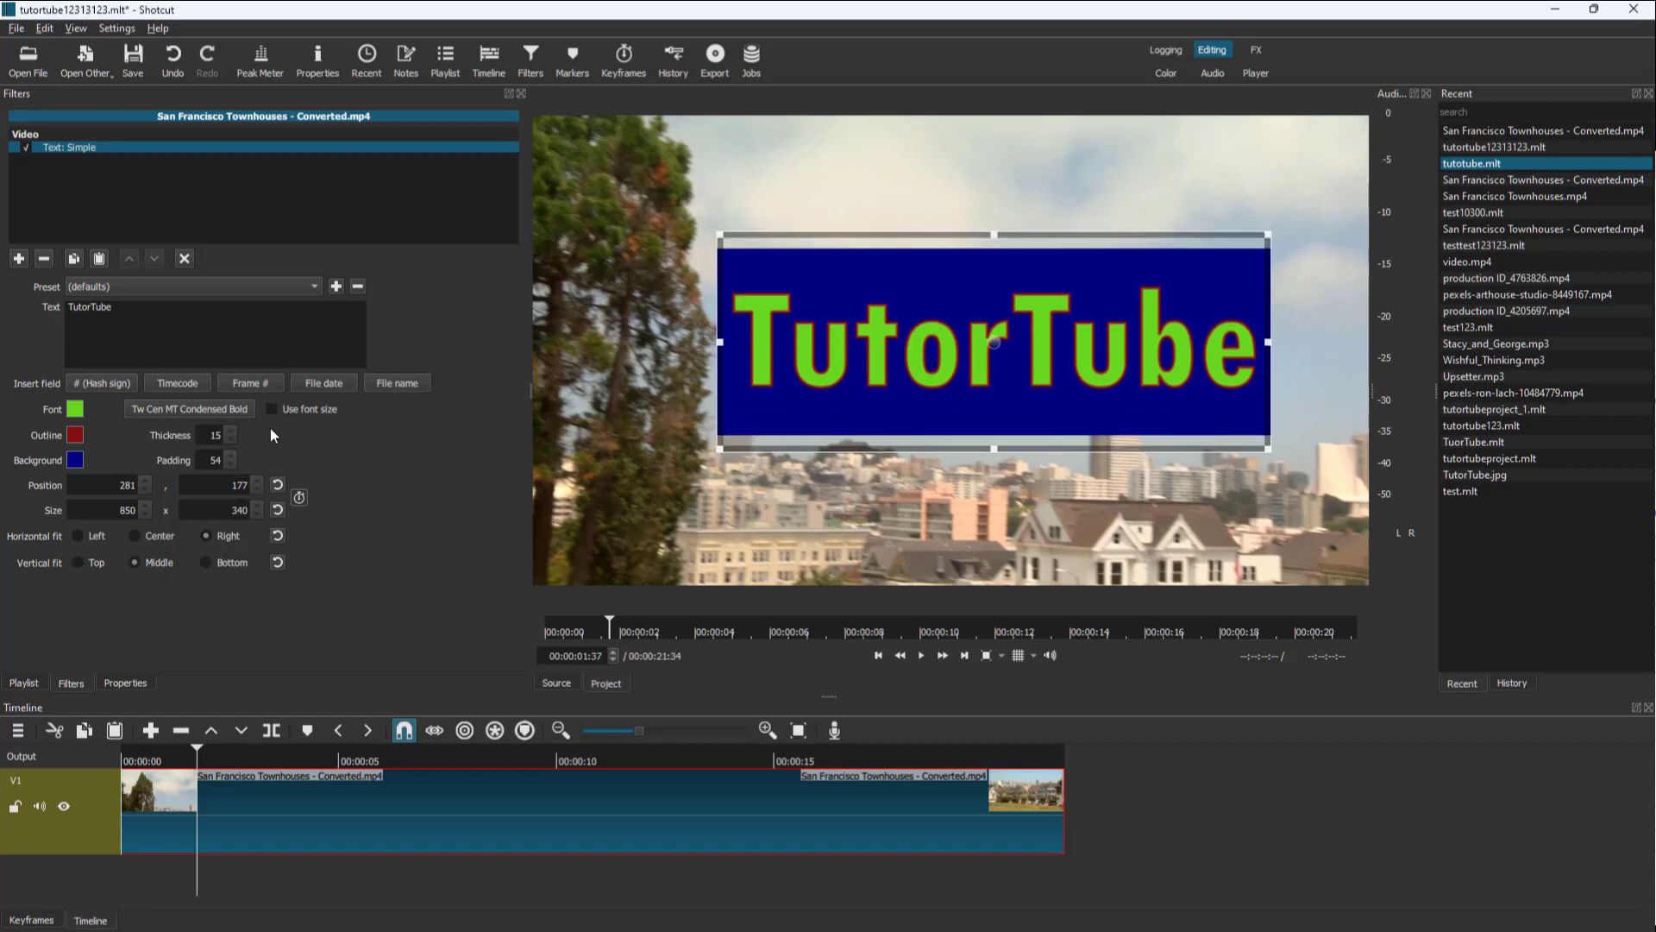
pyautogui.click(246, 407)
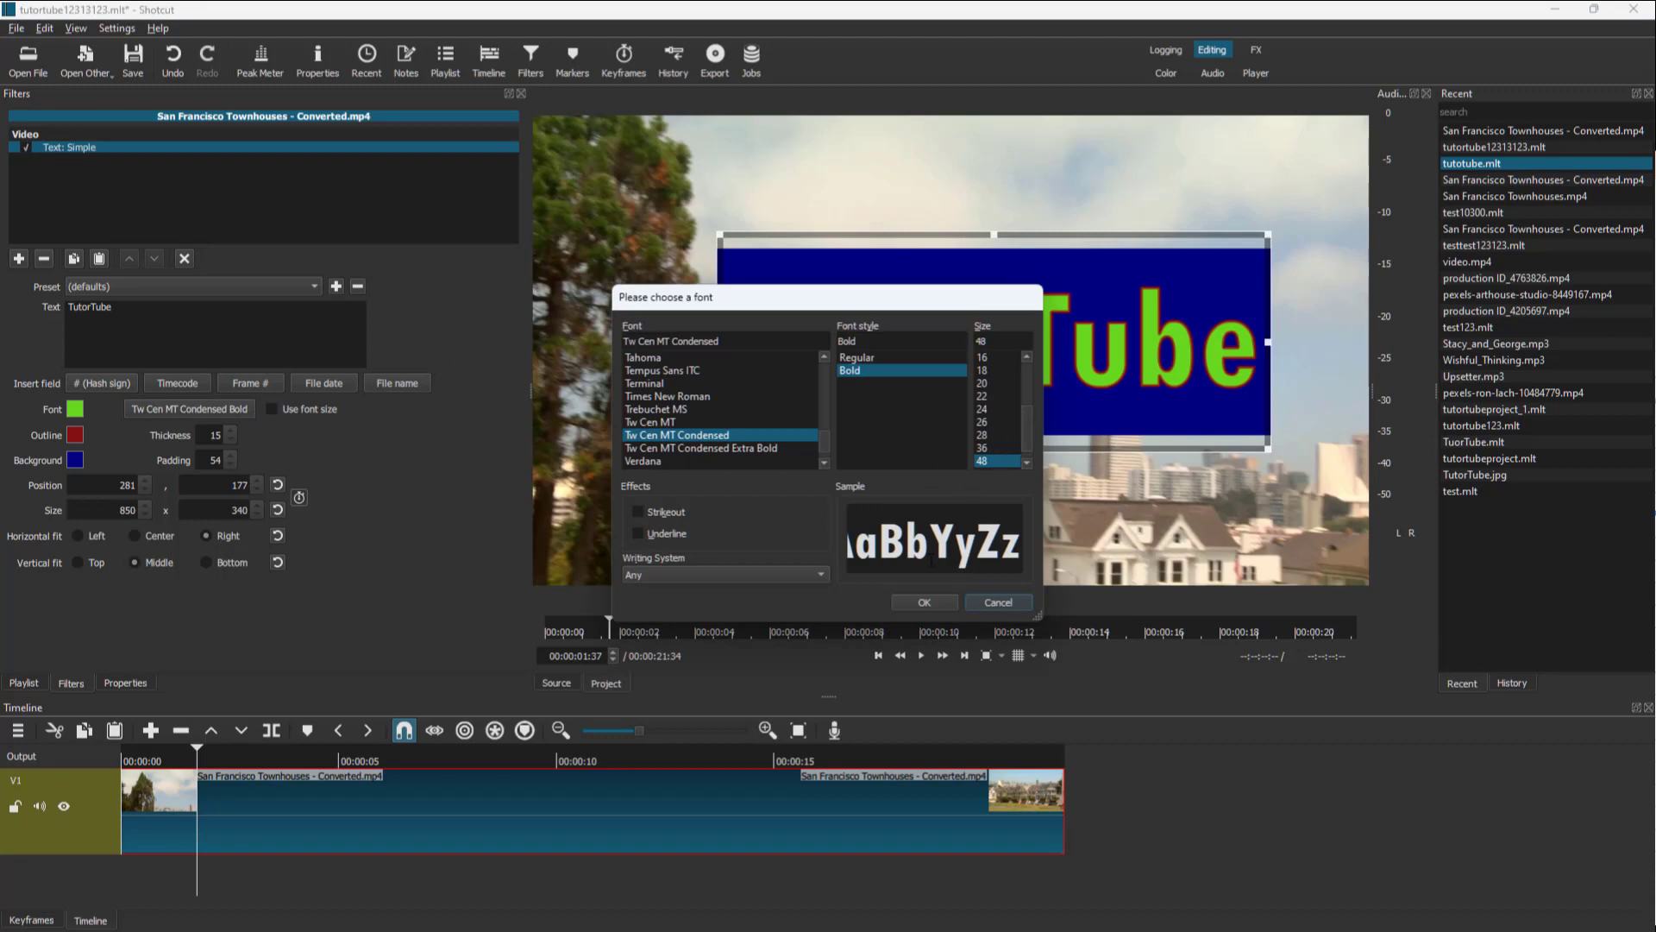
# Keep the font, apply its 48-point size, and centre TutorTube horizontally.
pyautogui.click(924, 602)
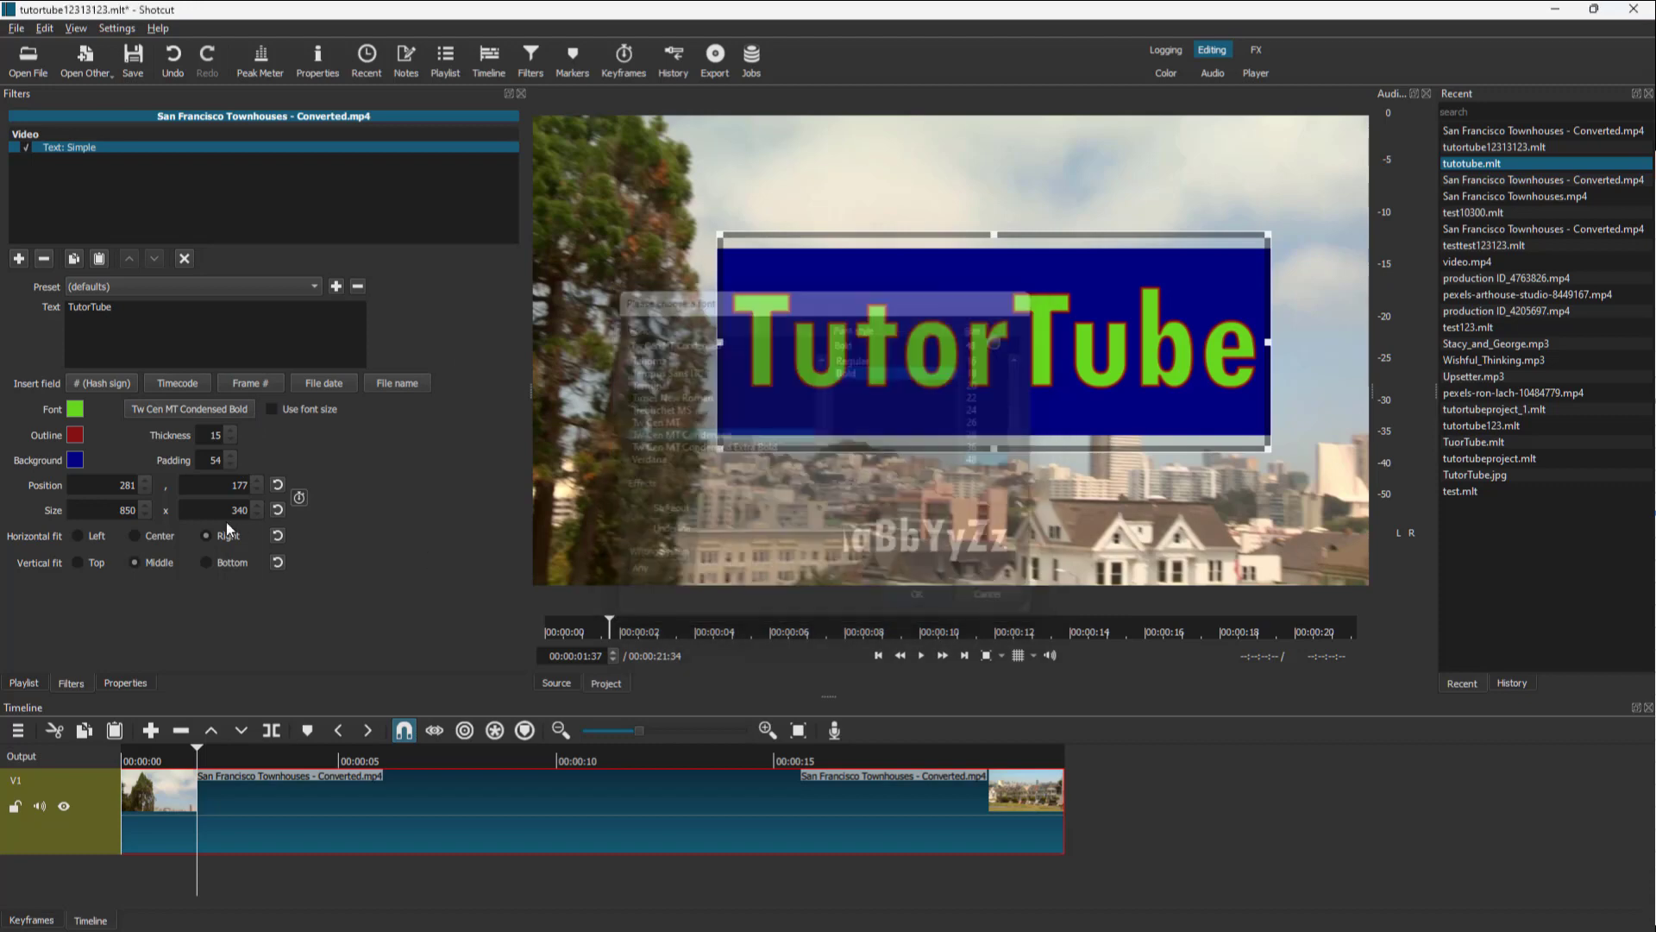
pyautogui.click(273, 411)
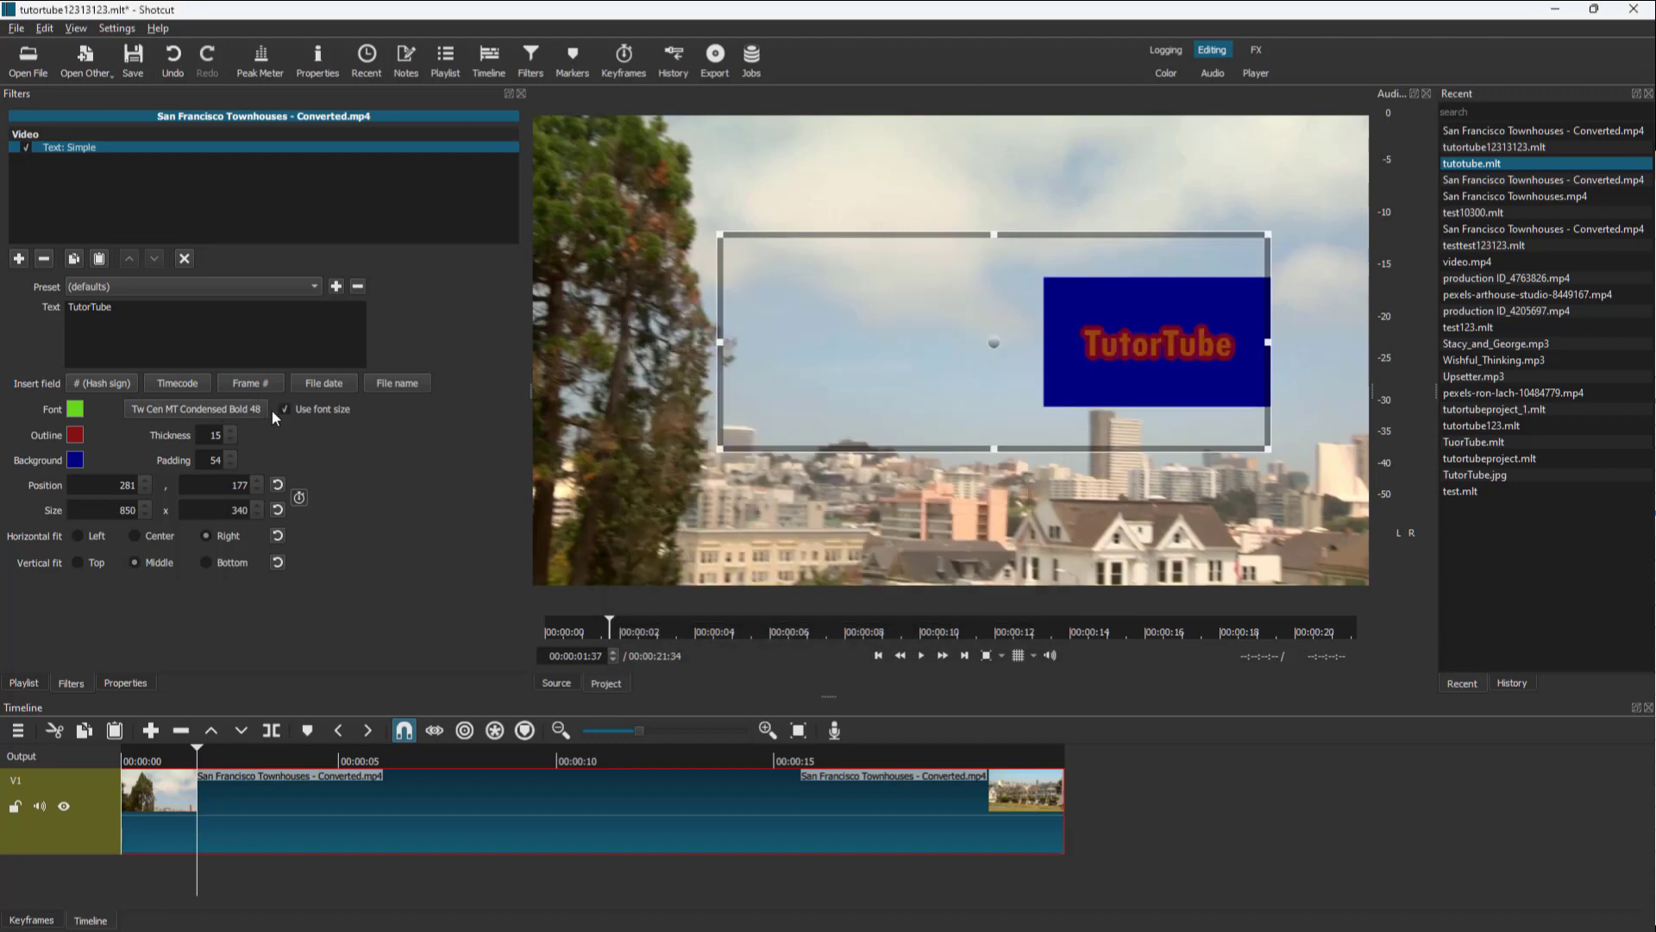
pyautogui.click(141, 533)
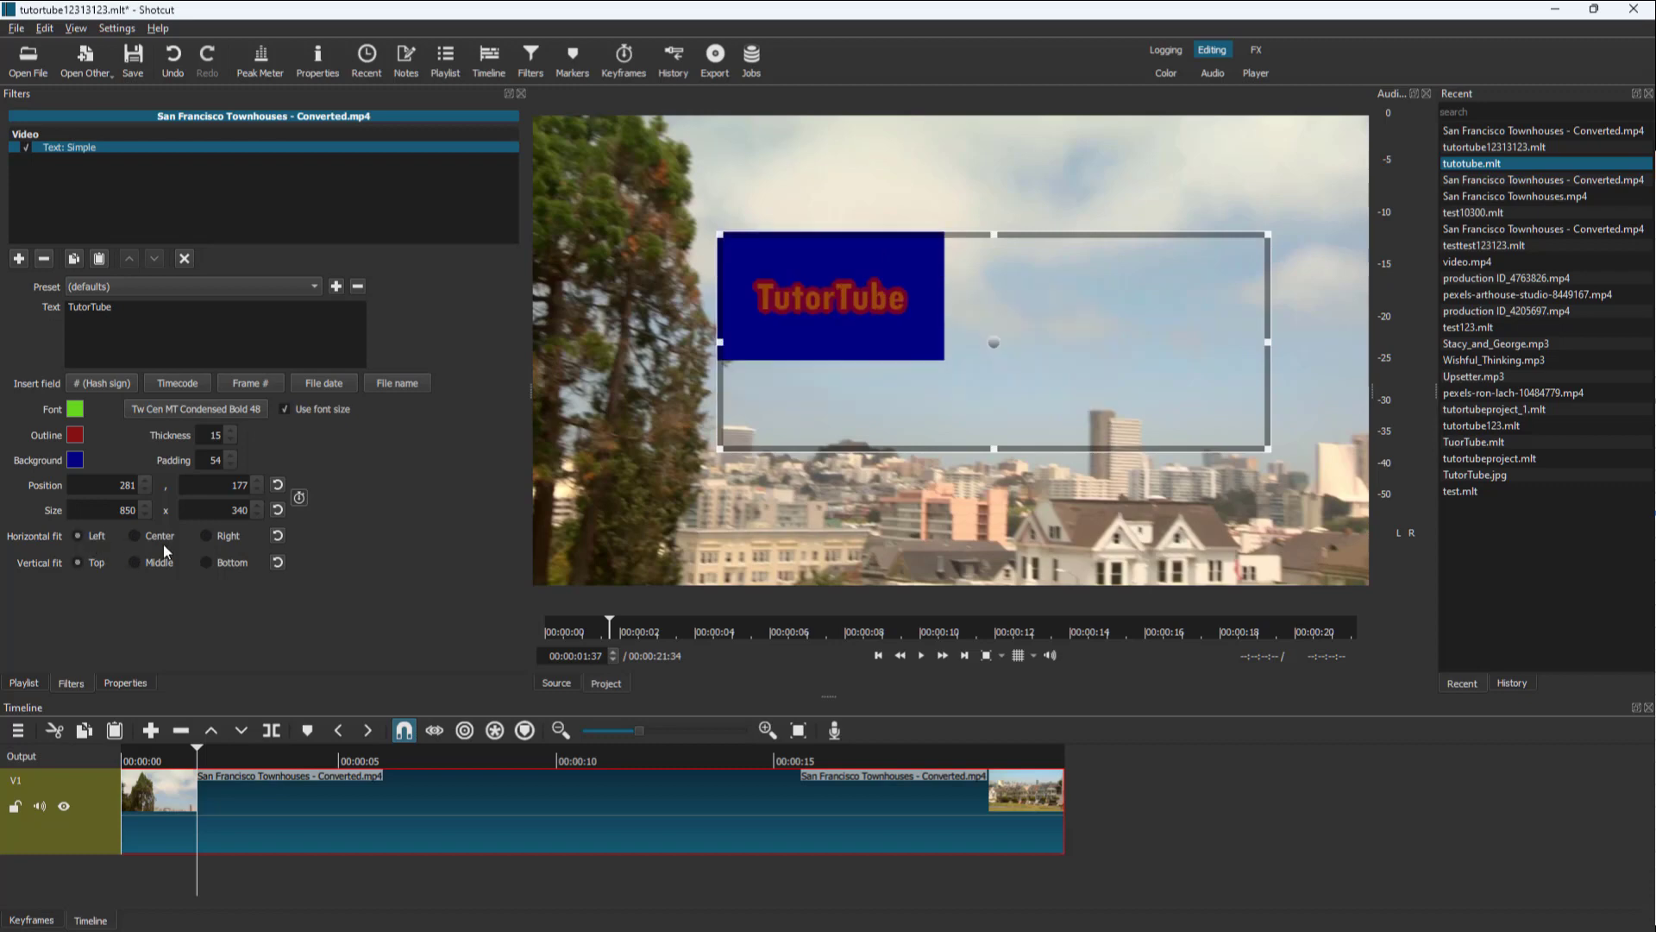
pyautogui.click(158, 549)
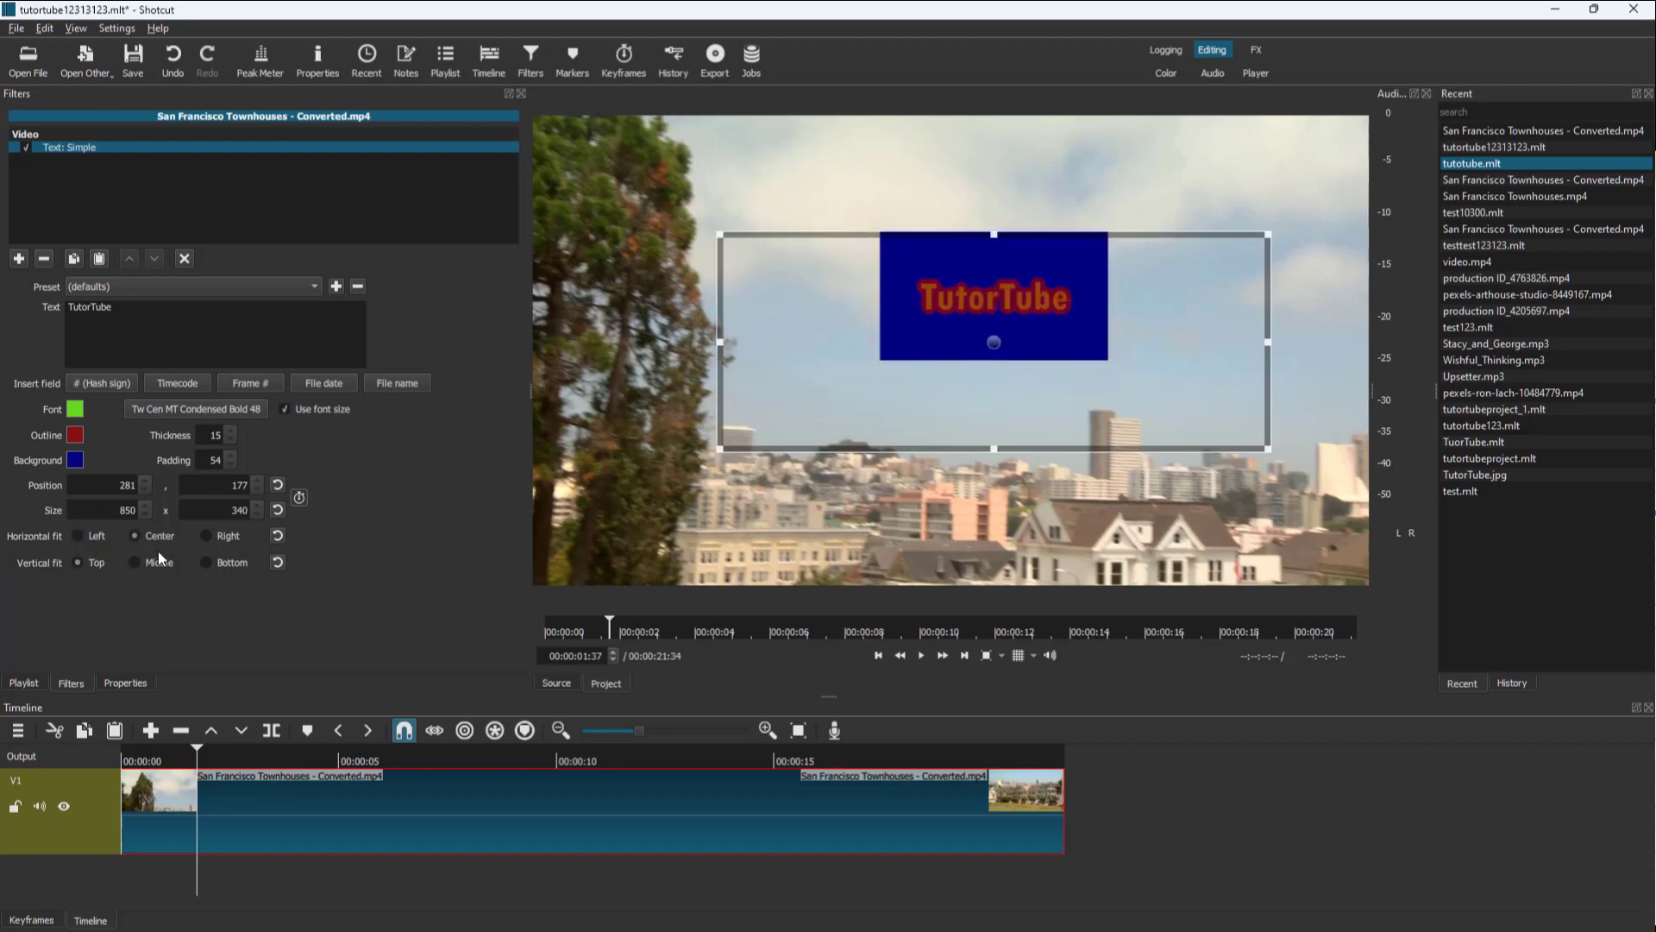
# Align TutorTube to the bottom and reset its frame to full 1280x720 at 0,0.
pyautogui.click(278, 563)
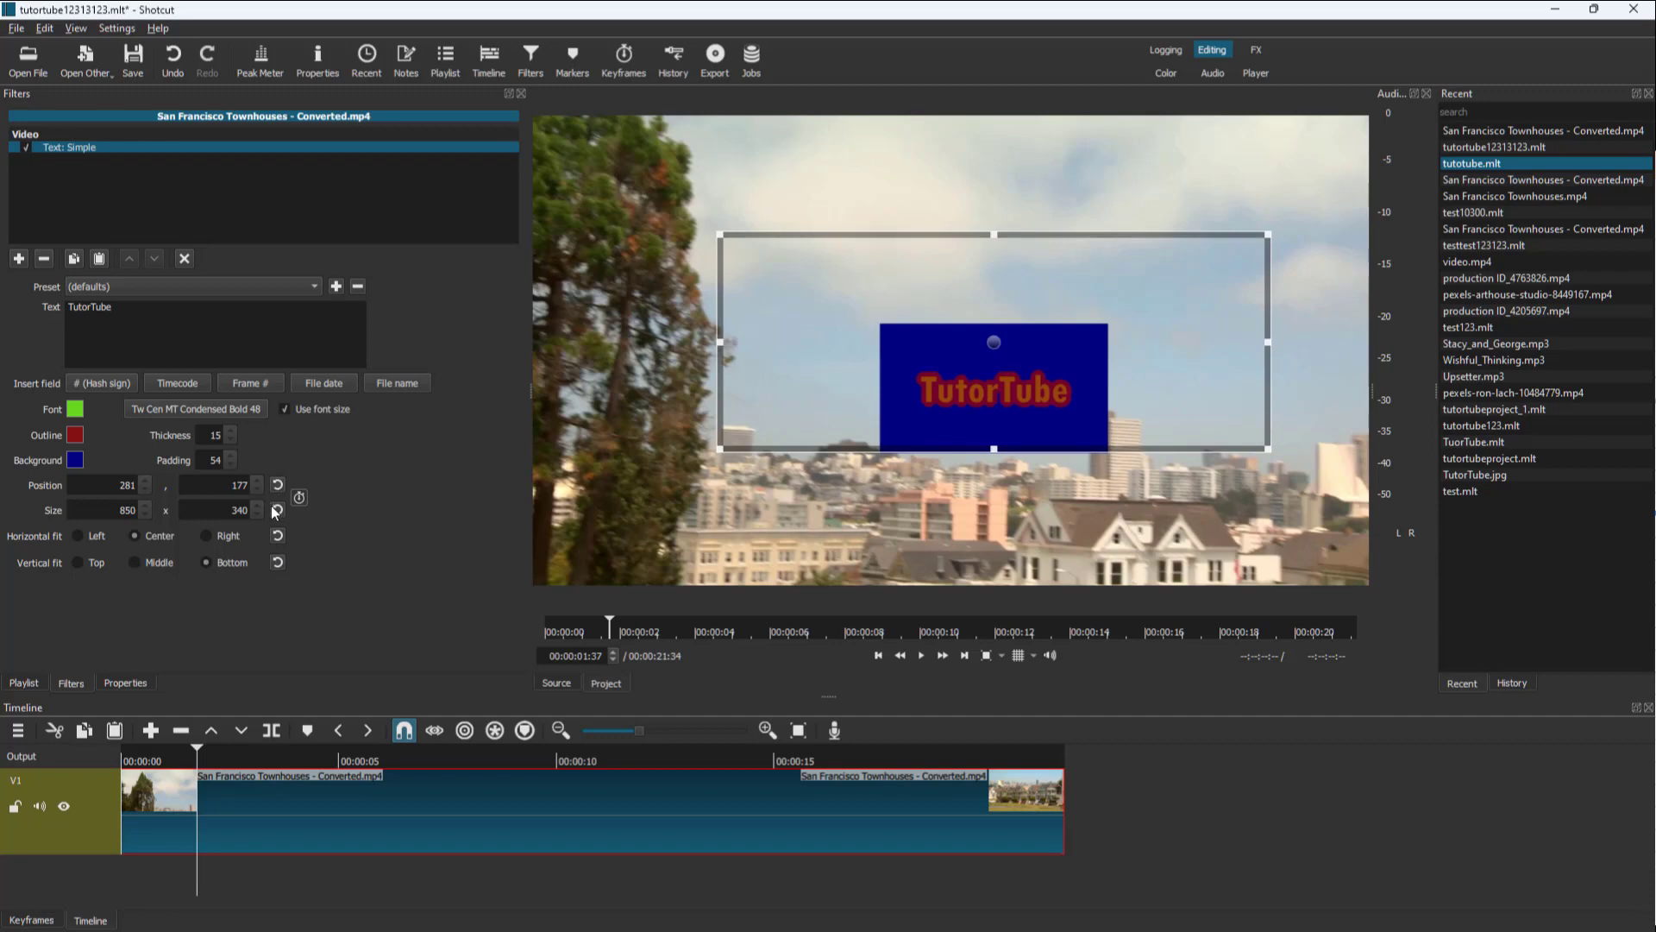
pyautogui.click(276, 509)
pyautogui.click(277, 484)
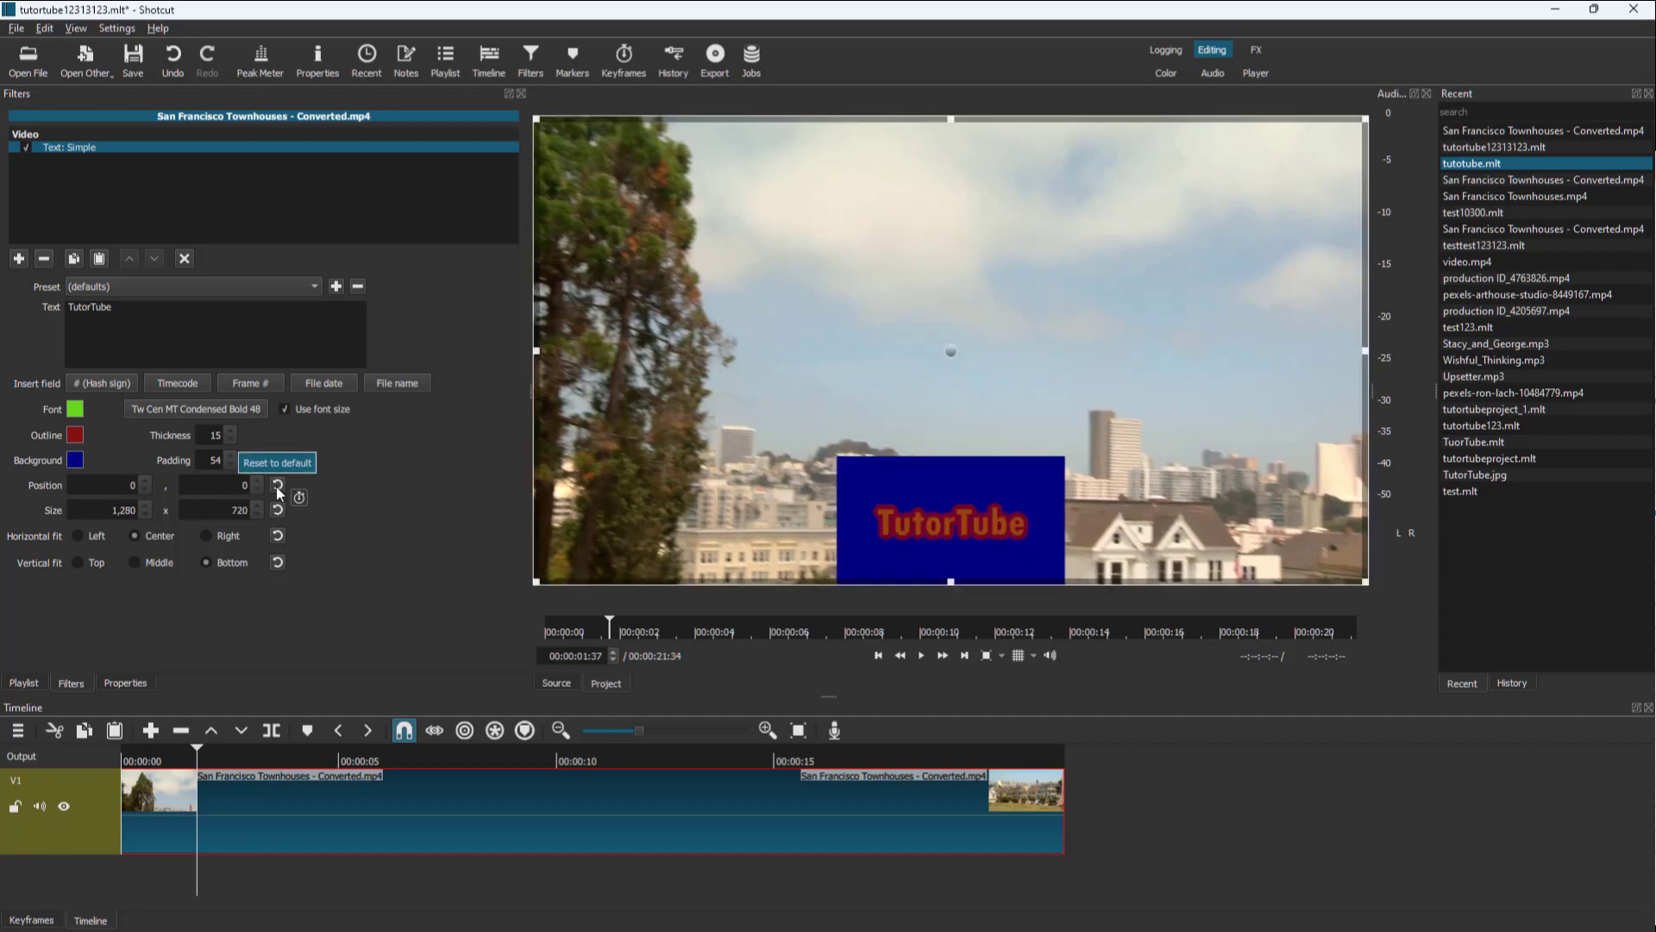